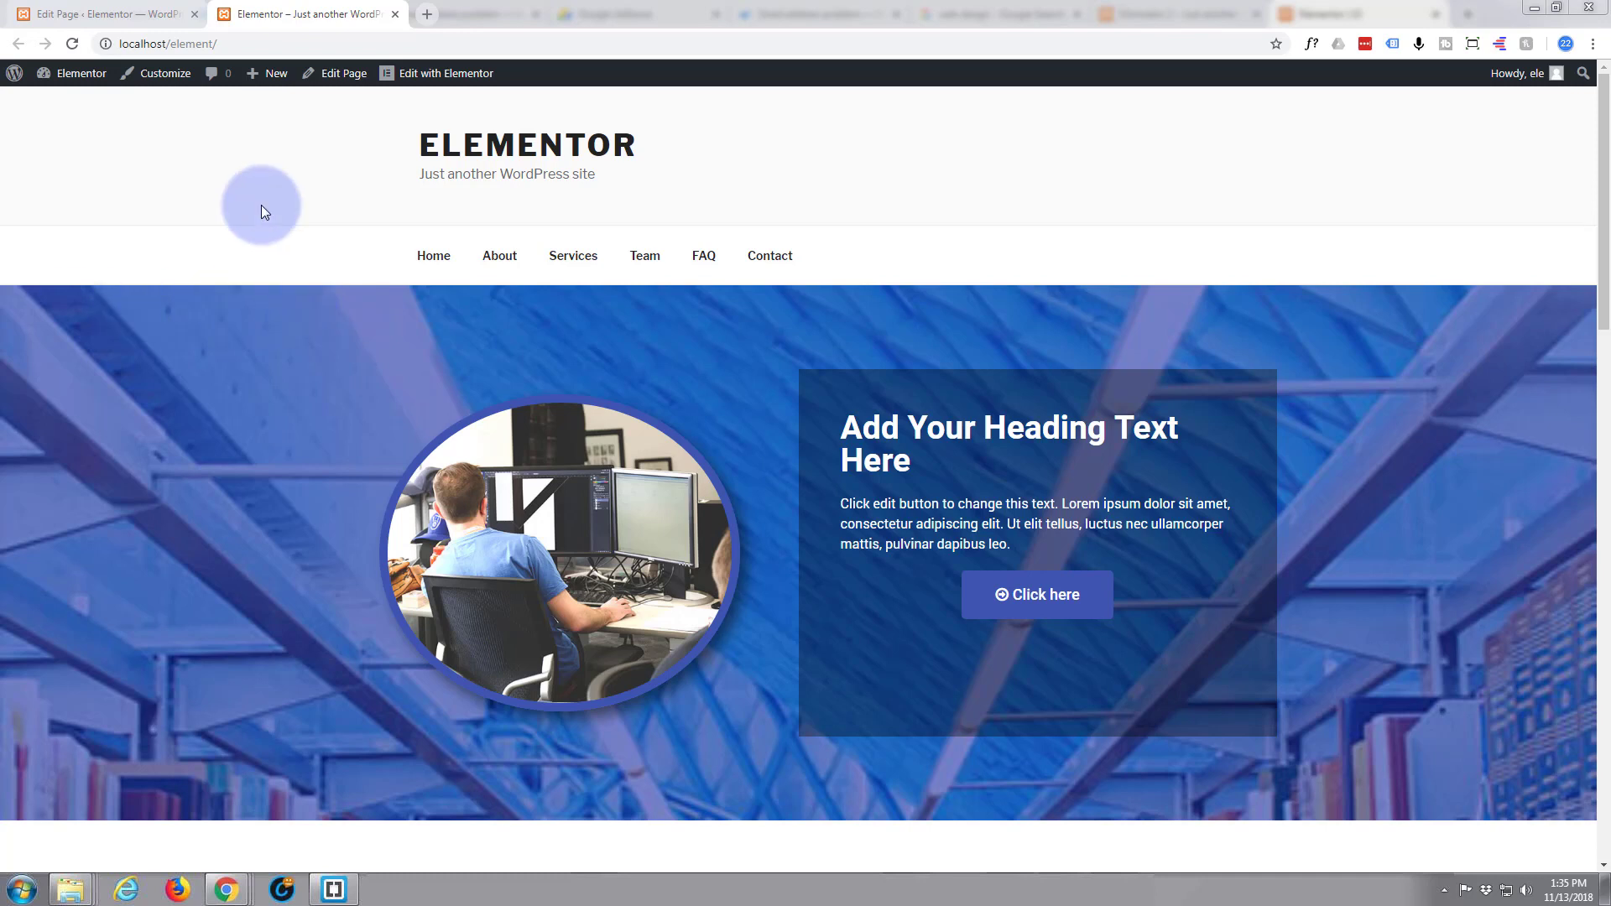
pyautogui.scroll(-2, 247, 177)
pyautogui.scroll(-2, 247, 181)
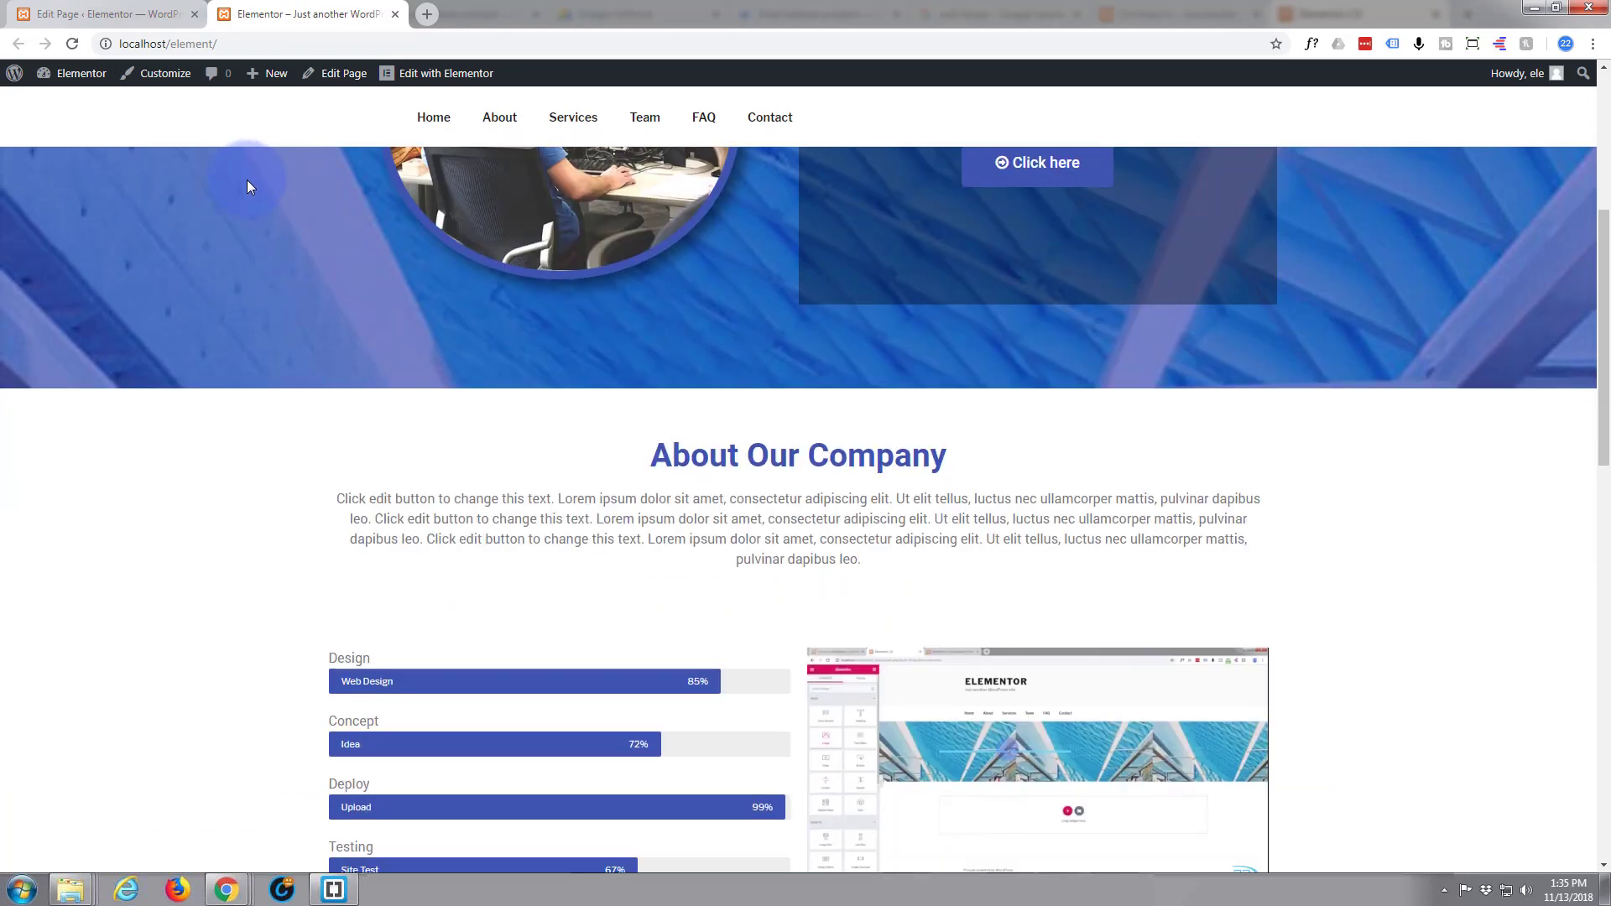
pyautogui.scroll(-1, 246, 179)
pyautogui.scroll(-1, 246, 181)
pyautogui.scroll(-1, 247, 181)
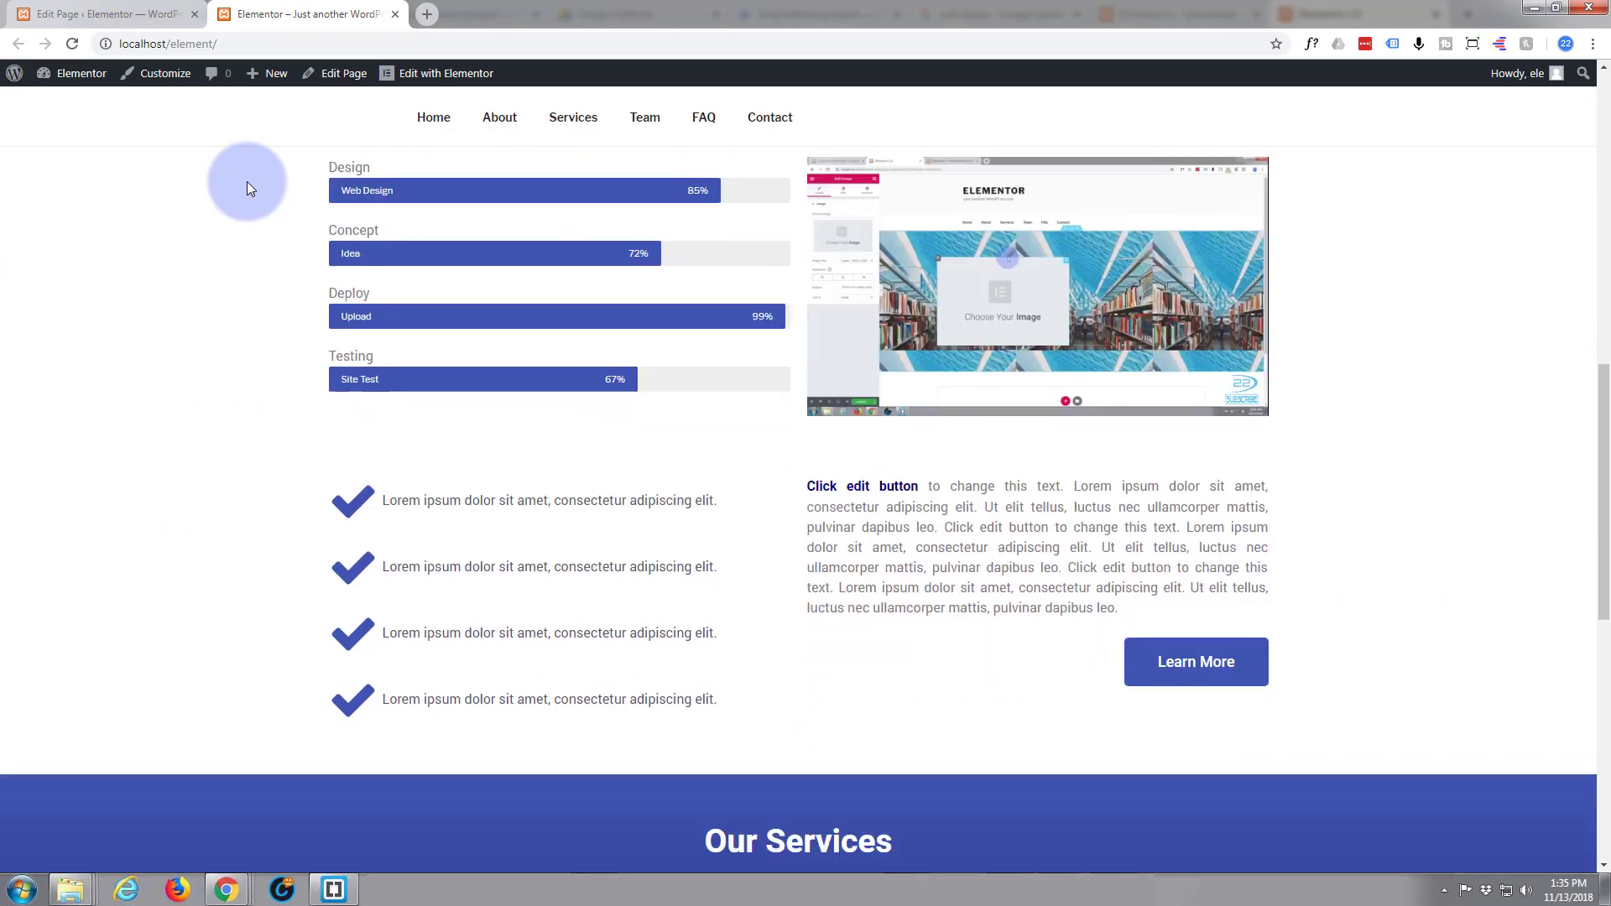
pyautogui.scroll(-2, 248, 181)
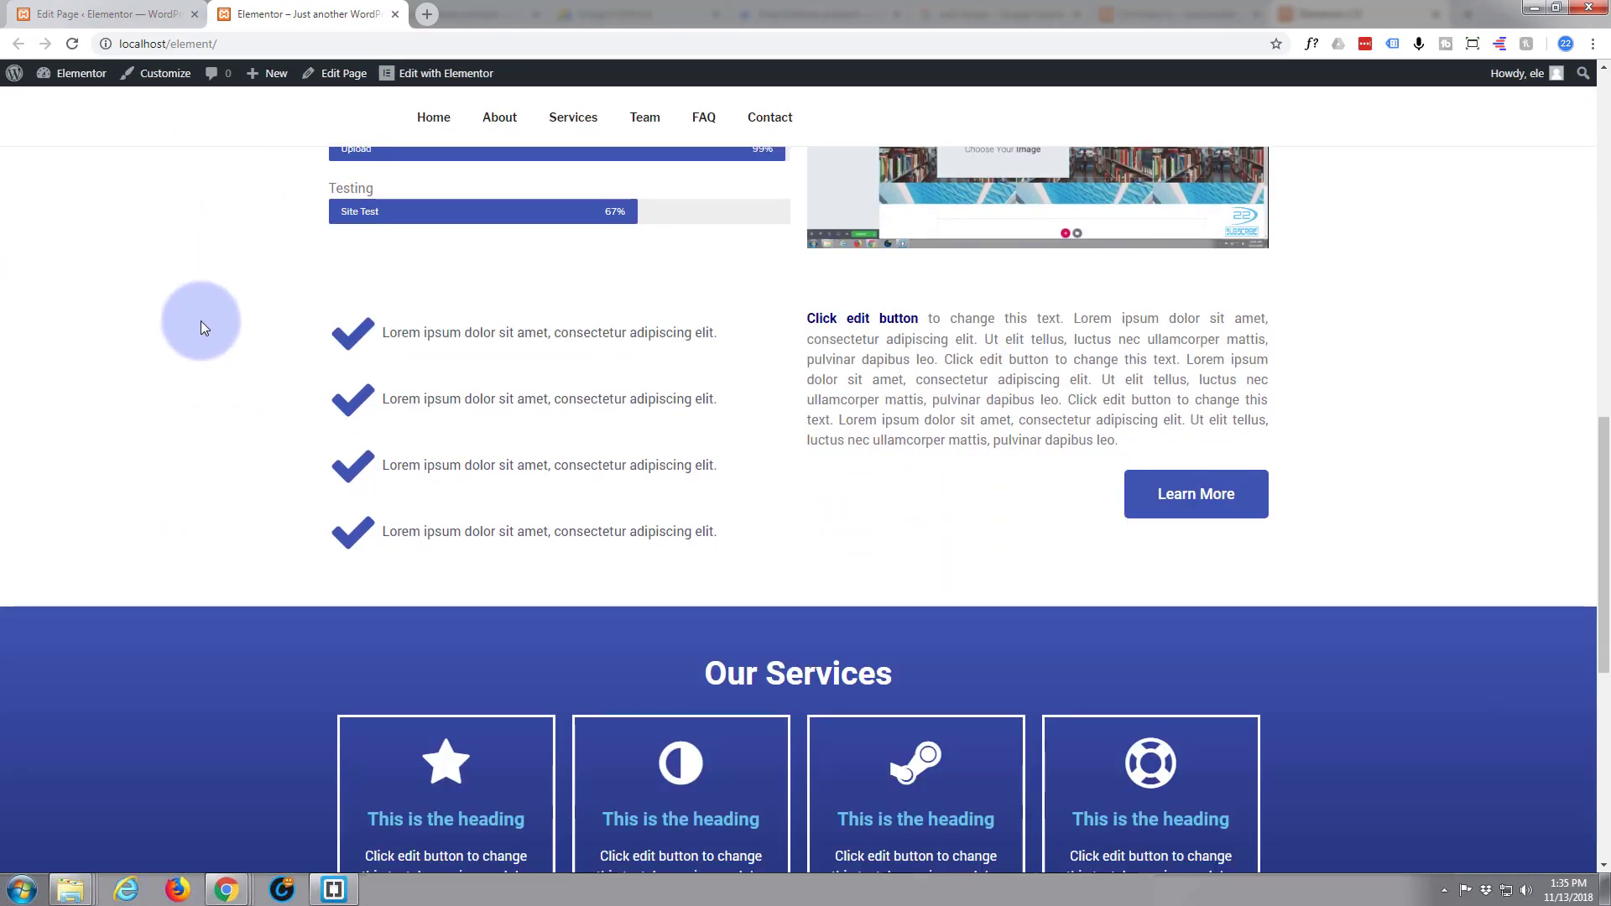
pyautogui.scroll(-2, 200, 327)
pyautogui.scroll(-2, 200, 325)
pyautogui.scroll(-1, 201, 325)
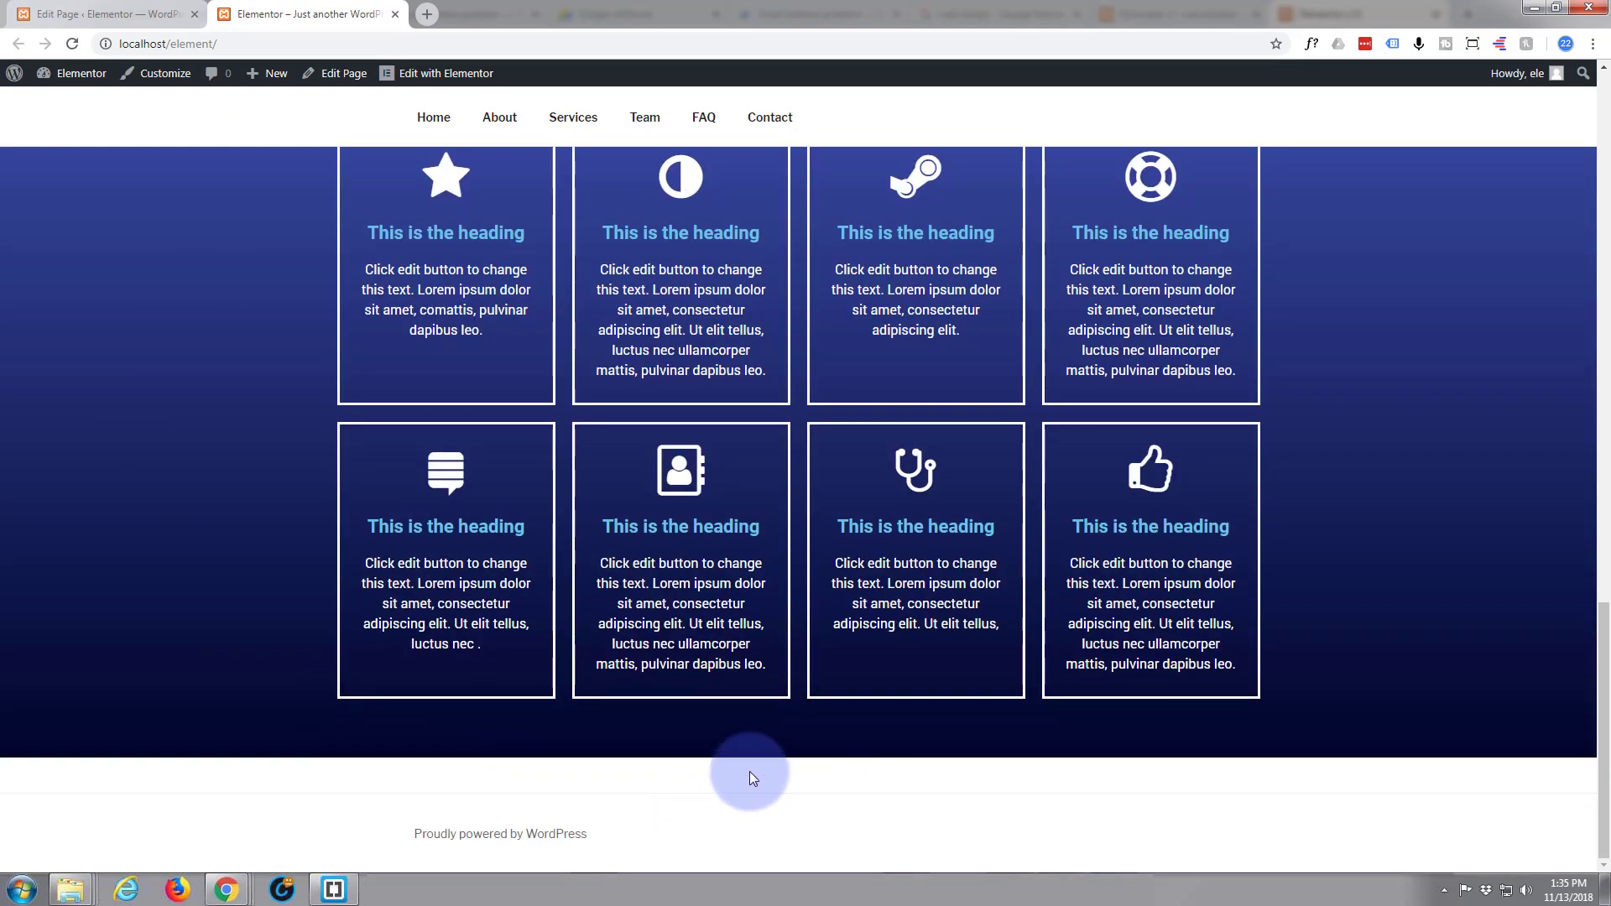
pyautogui.scroll(2, 749, 771)
pyautogui.scroll(1, 749, 772)
pyautogui.scroll(-3, 750, 771)
pyautogui.scroll(2, 749, 778)
pyautogui.scroll(1, 750, 778)
pyautogui.scroll(-1, 749, 778)
pyautogui.scroll(-2, 750, 775)
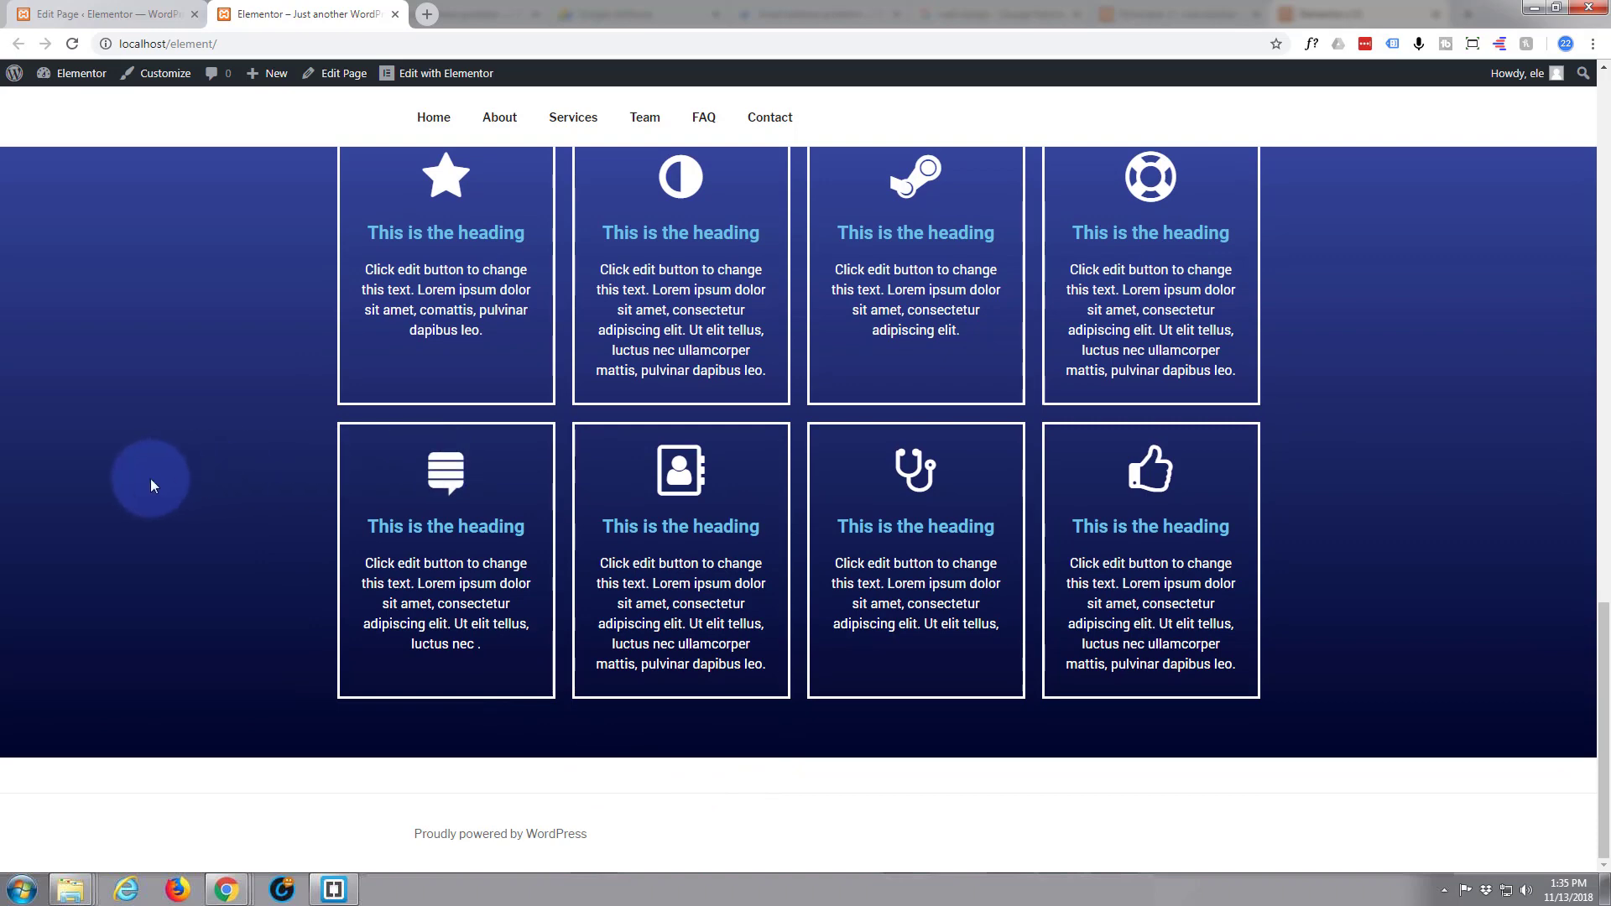
pyautogui.scroll(1, 166, 491)
pyautogui.scroll(1, 165, 492)
pyautogui.scroll(1, 164, 491)
pyautogui.scroll(1, 161, 493)
pyautogui.scroll(-2, 153, 497)
pyautogui.scroll(-1, 152, 500)
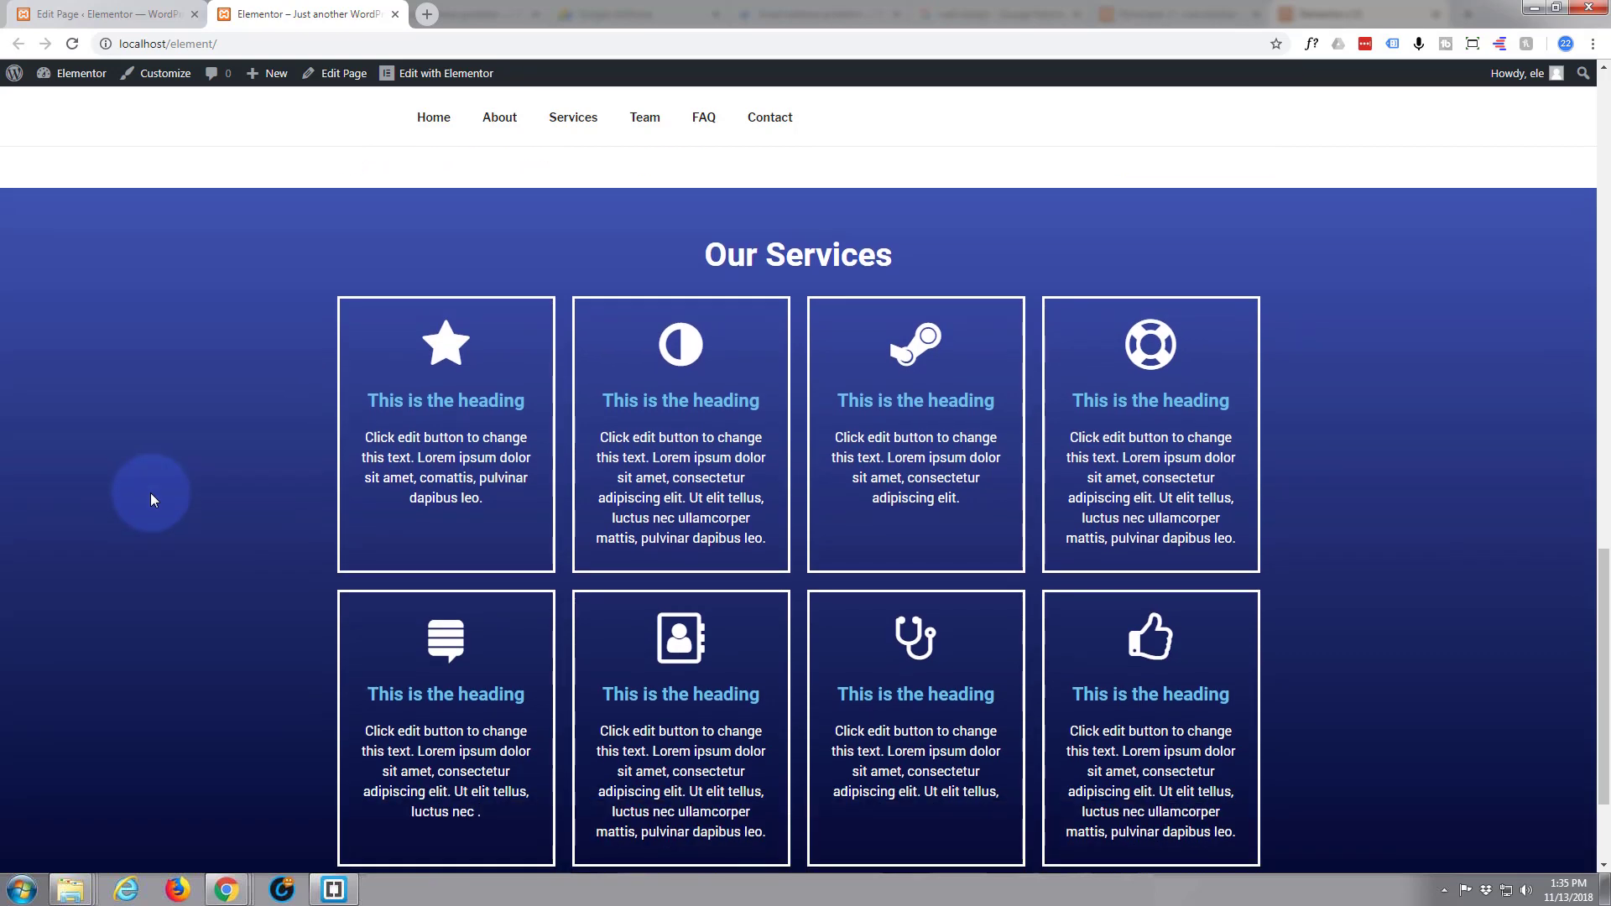
pyautogui.scroll(-1, 150, 501)
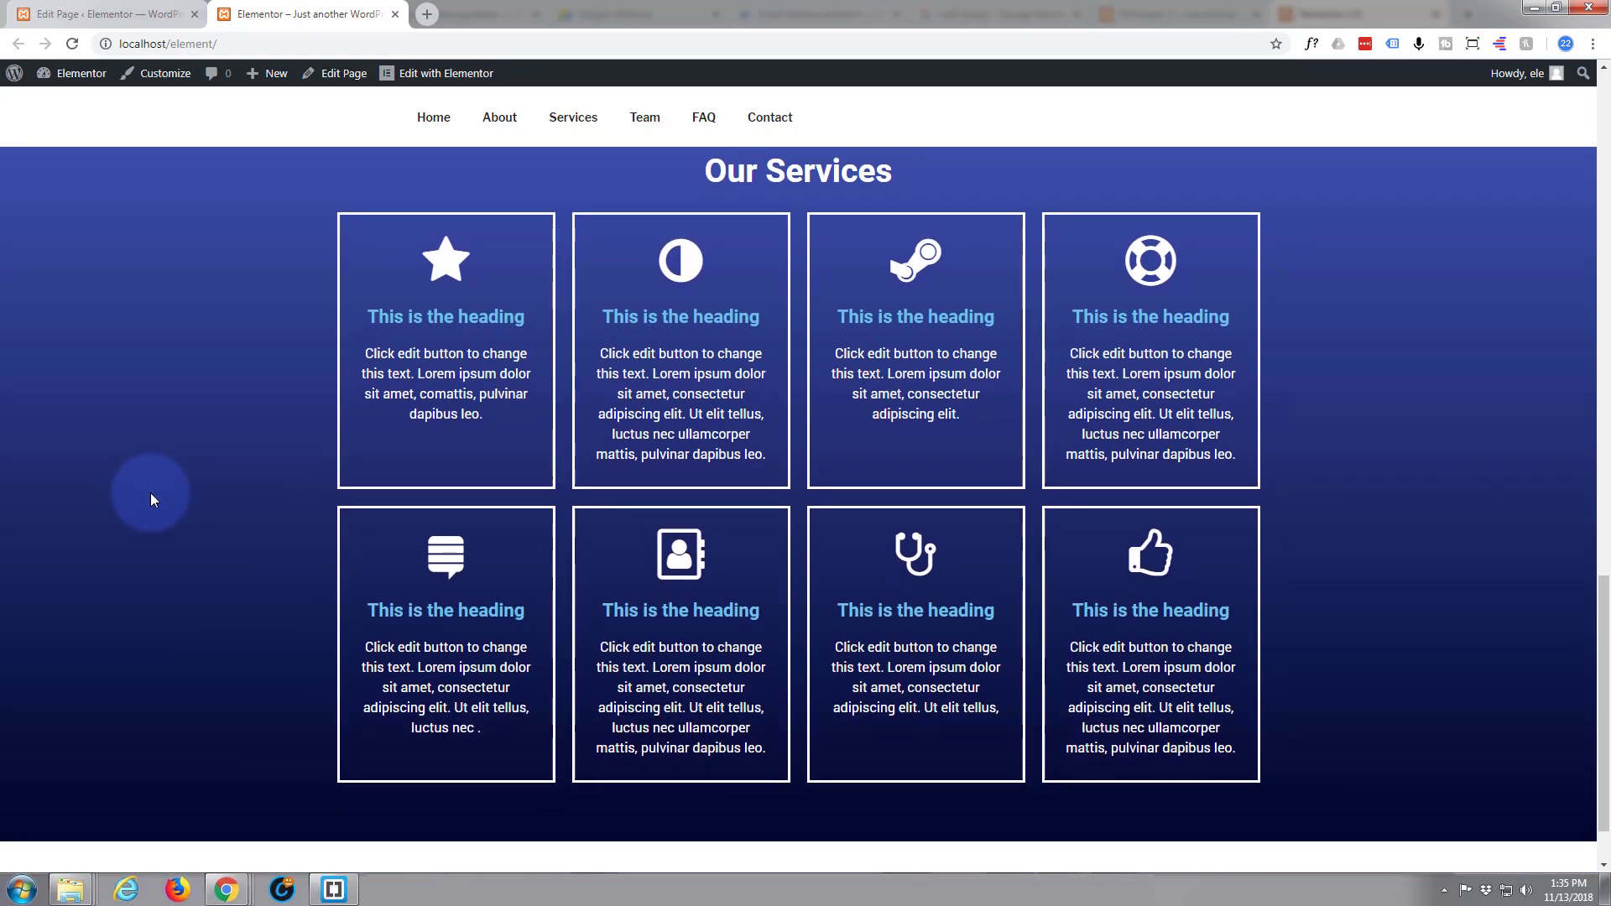
pyautogui.scroll(-1, 151, 499)
pyautogui.scroll(2, 151, 497)
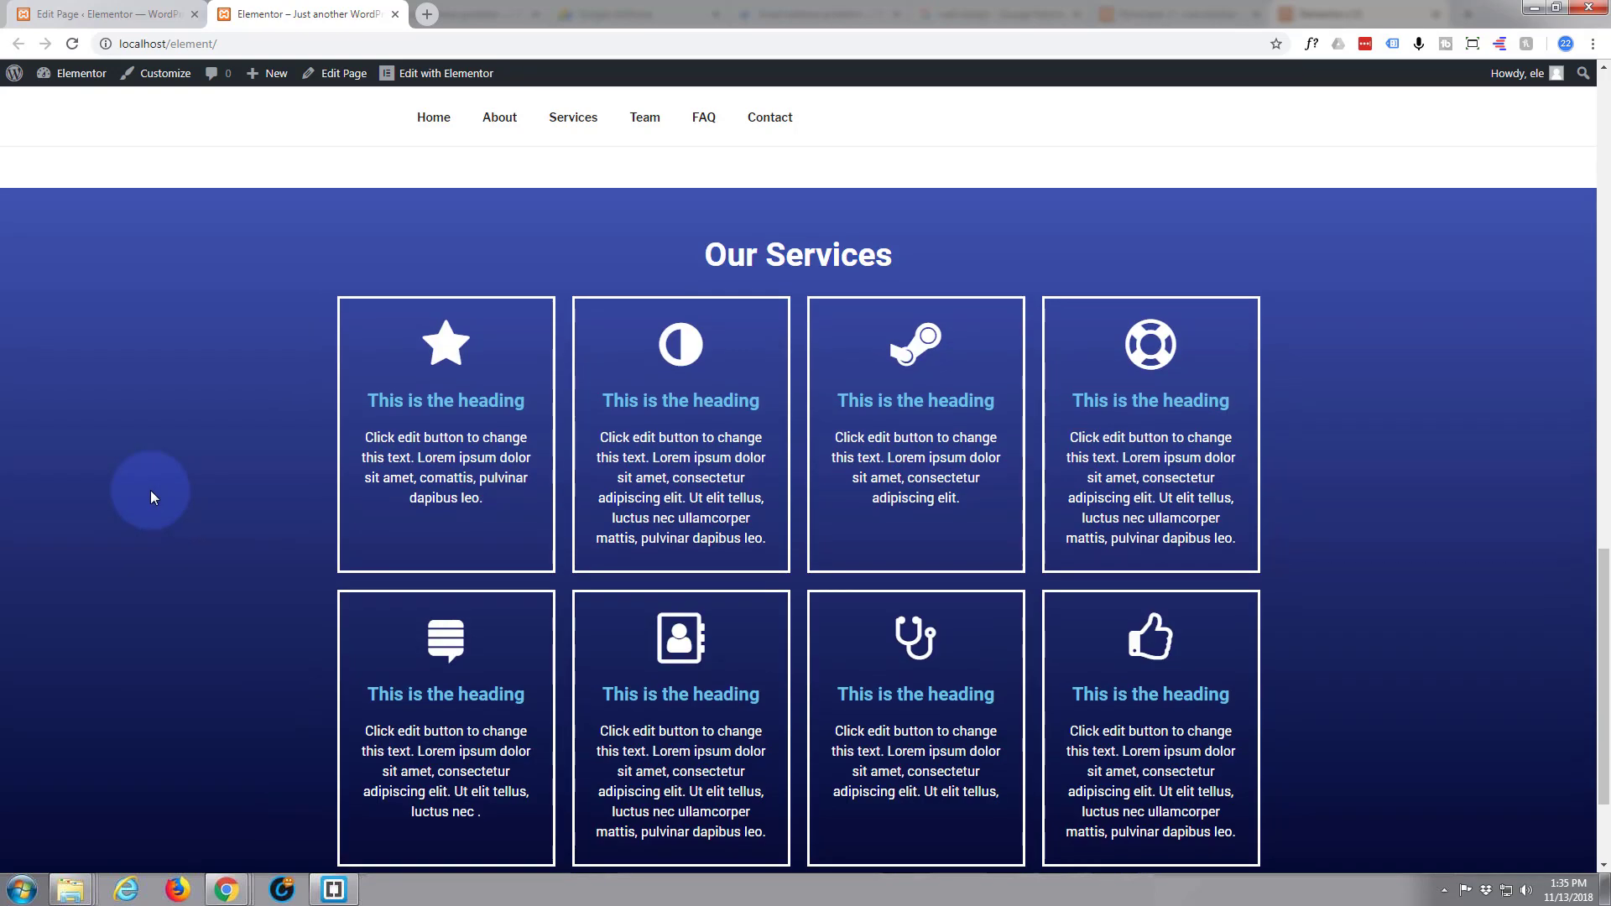
pyautogui.scroll(2, 151, 490)
pyautogui.scroll(-2, 150, 490)
pyautogui.scroll(-1, 149, 488)
pyautogui.scroll(-2, 150, 494)
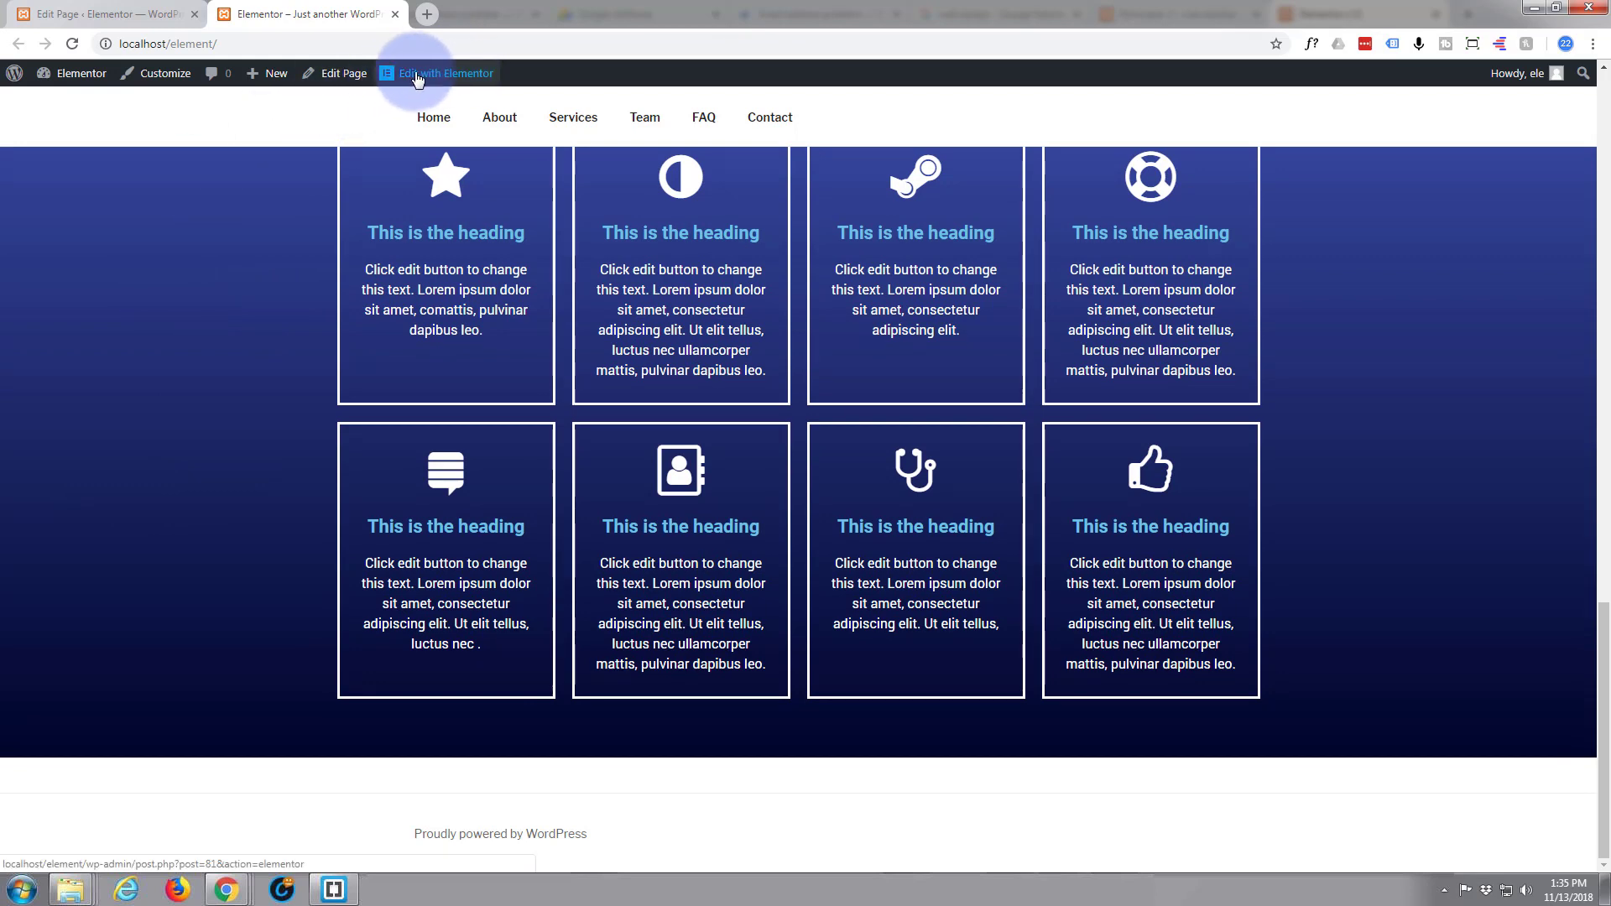
# Step: Open page t2 from its WordPress edit screen in the Elementor editor
pyautogui.click(333, 74)
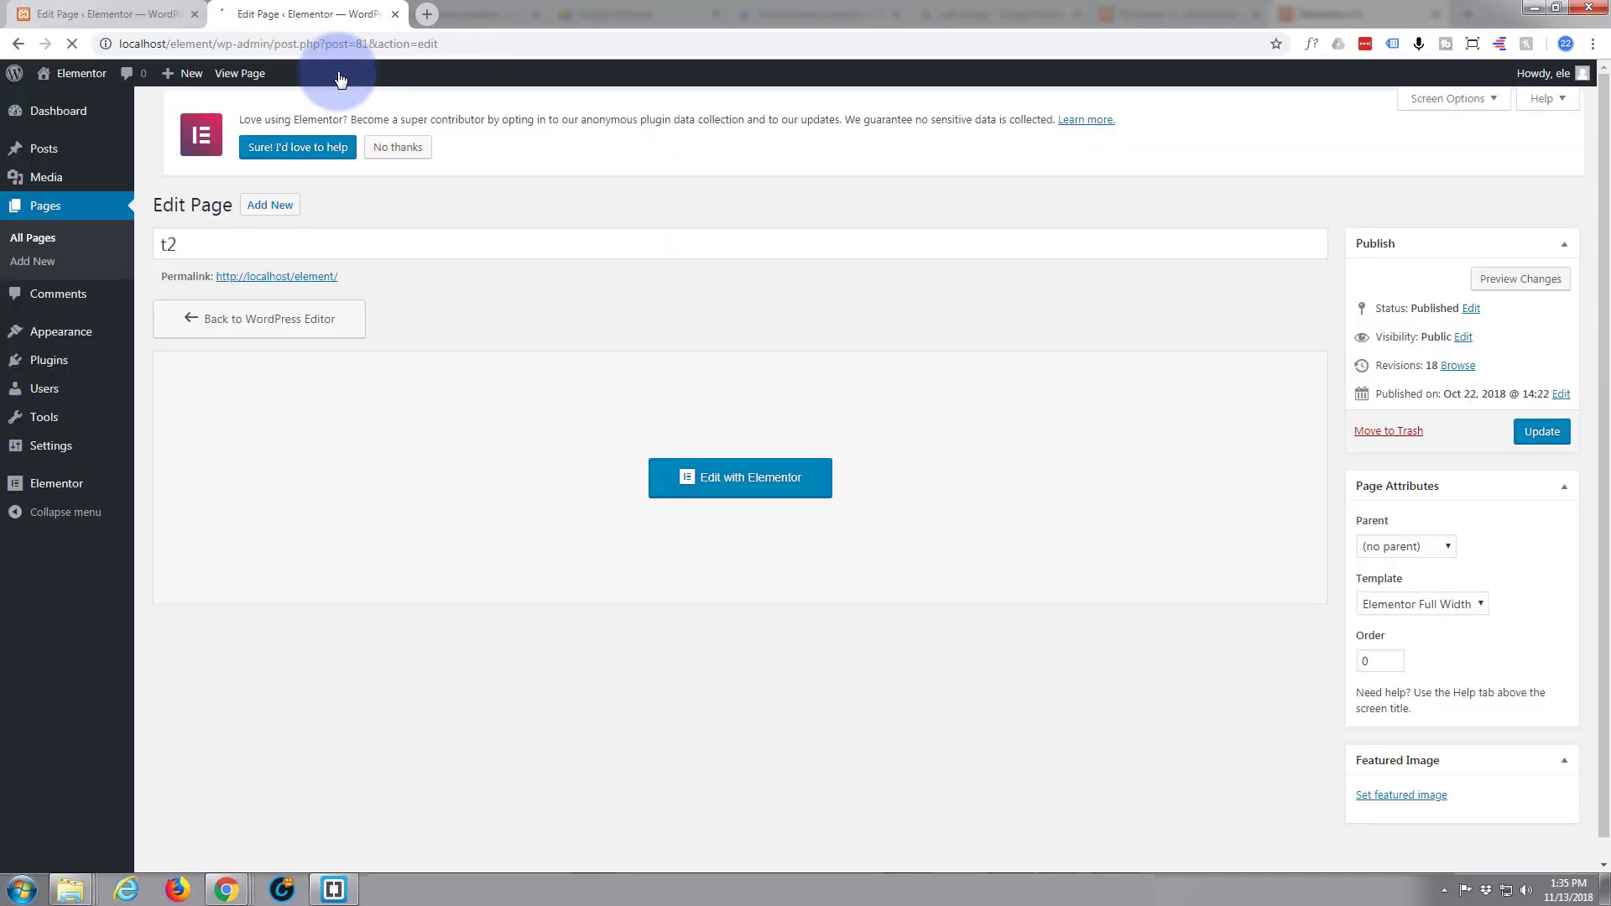
pyautogui.click(769, 500)
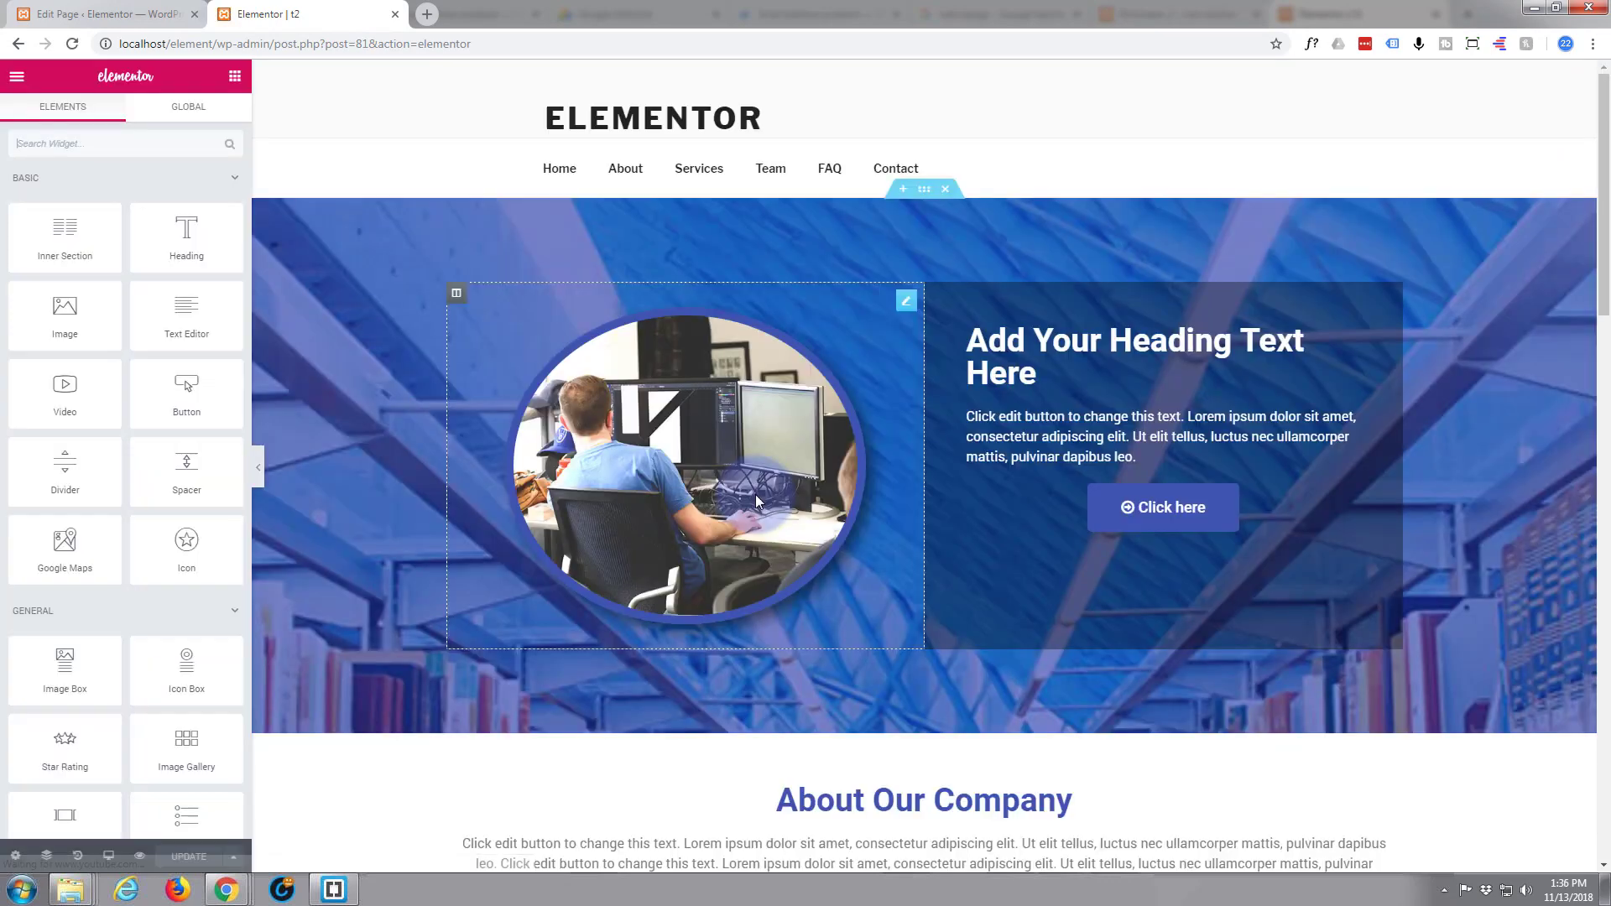
pyautogui.scroll(-2, 733, 470)
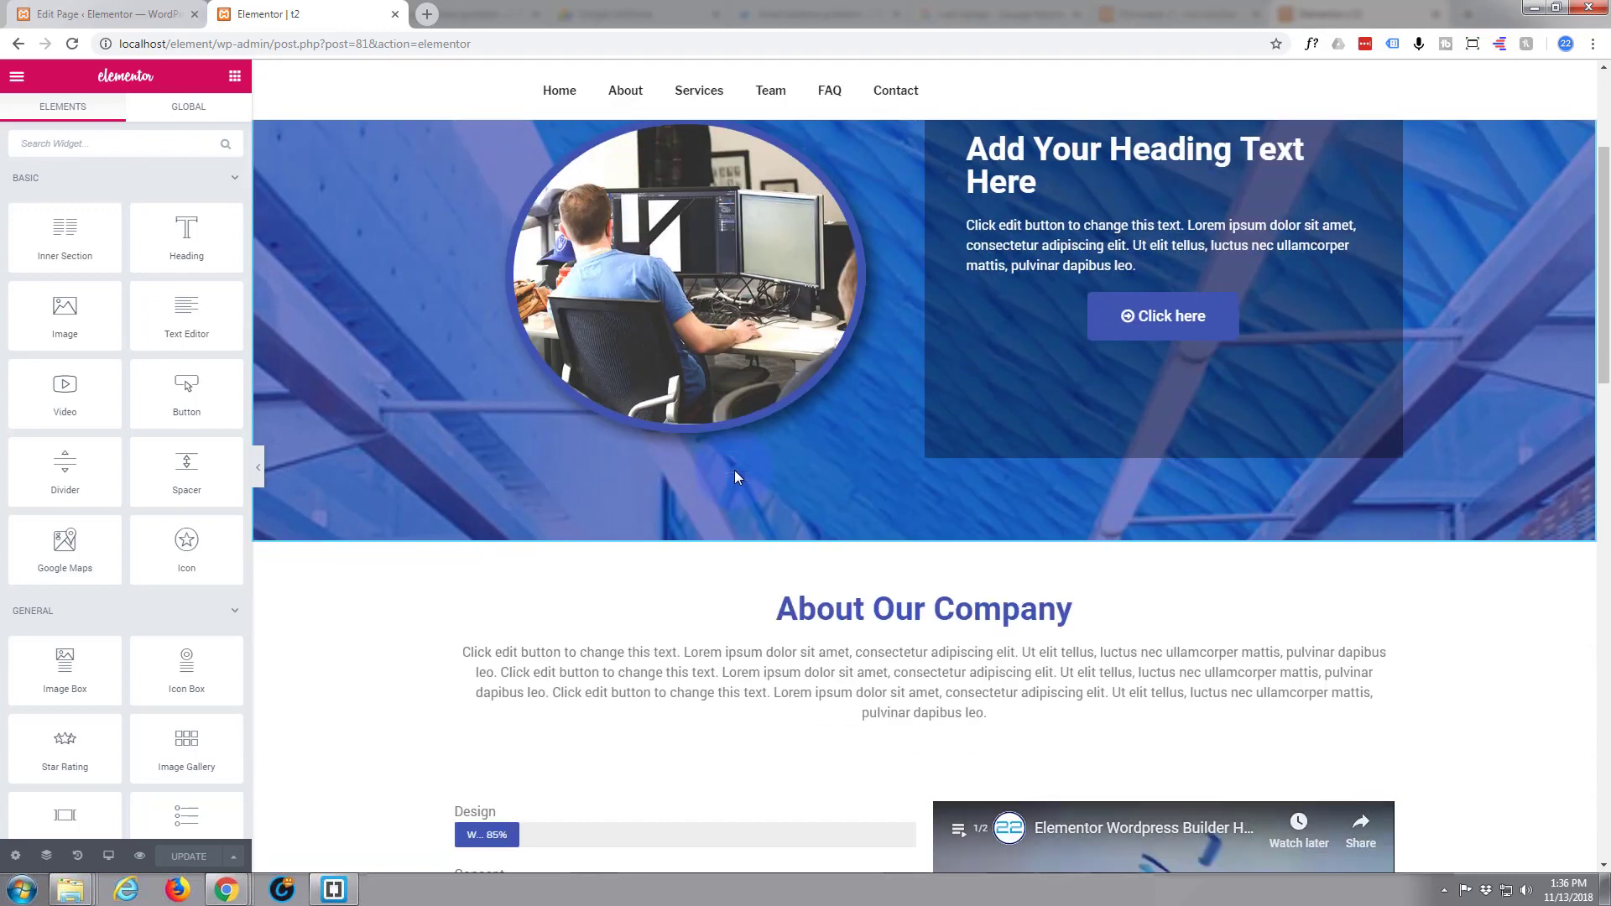
pyautogui.scroll(-2, 734, 470)
pyautogui.scroll(-2, 737, 470)
pyautogui.scroll(-2, 736, 471)
pyautogui.scroll(-2, 736, 471)
pyautogui.scroll(-2, 736, 472)
pyautogui.scroll(-2, 736, 472)
pyautogui.scroll(-2, 737, 471)
pyautogui.scroll(-1, 737, 471)
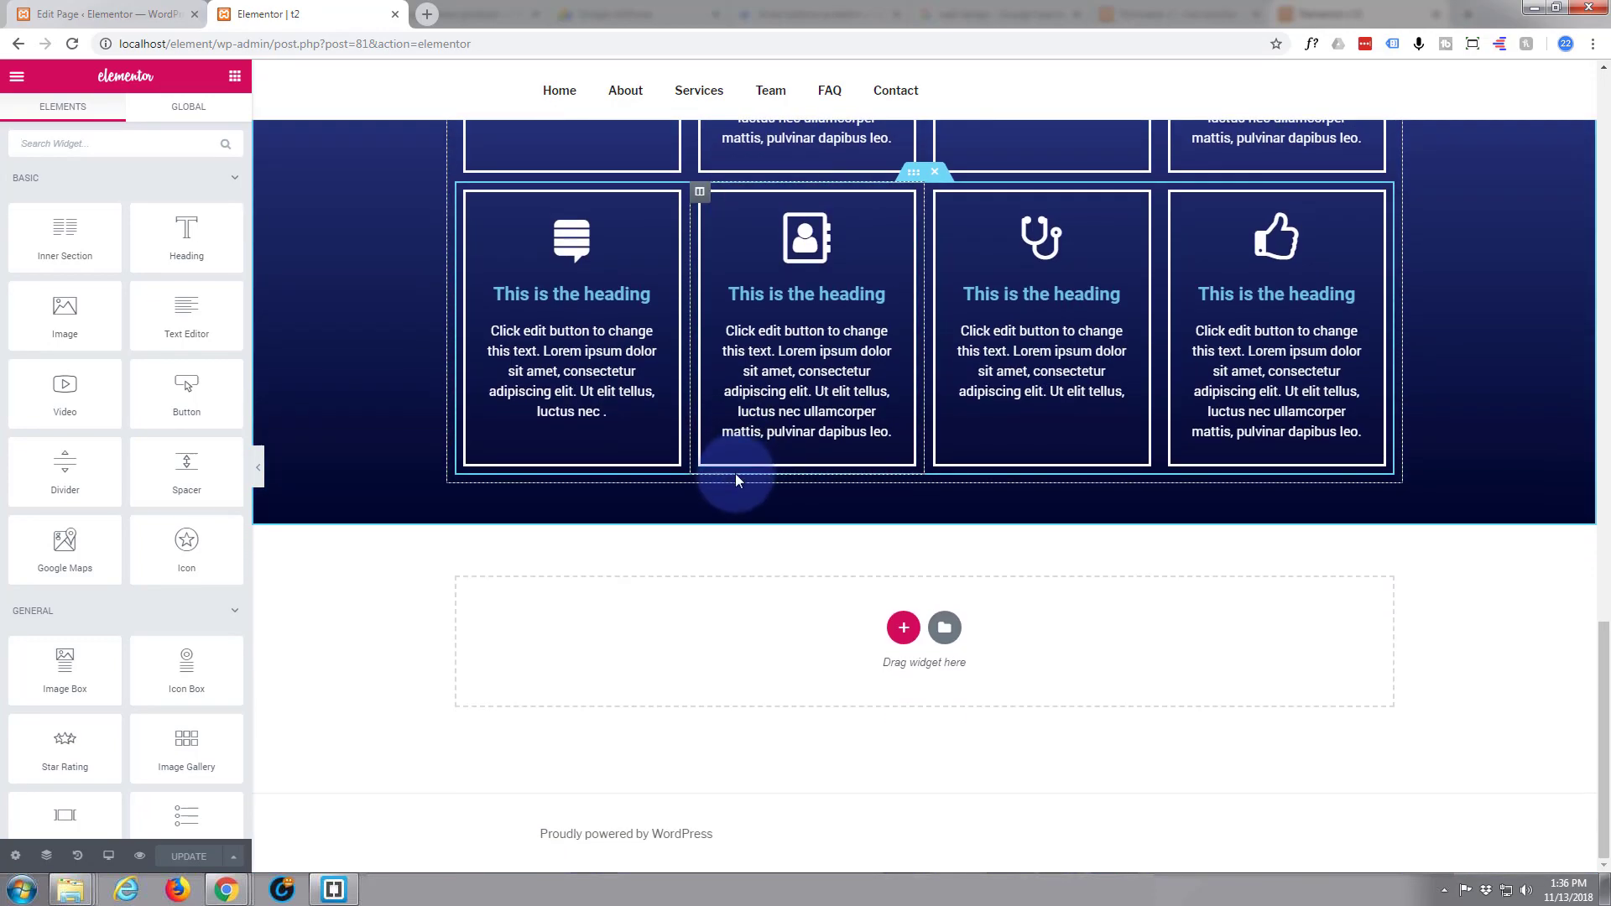
# Step: Add a single-column section below Our Services and show its Style settings
pyautogui.click(905, 631)
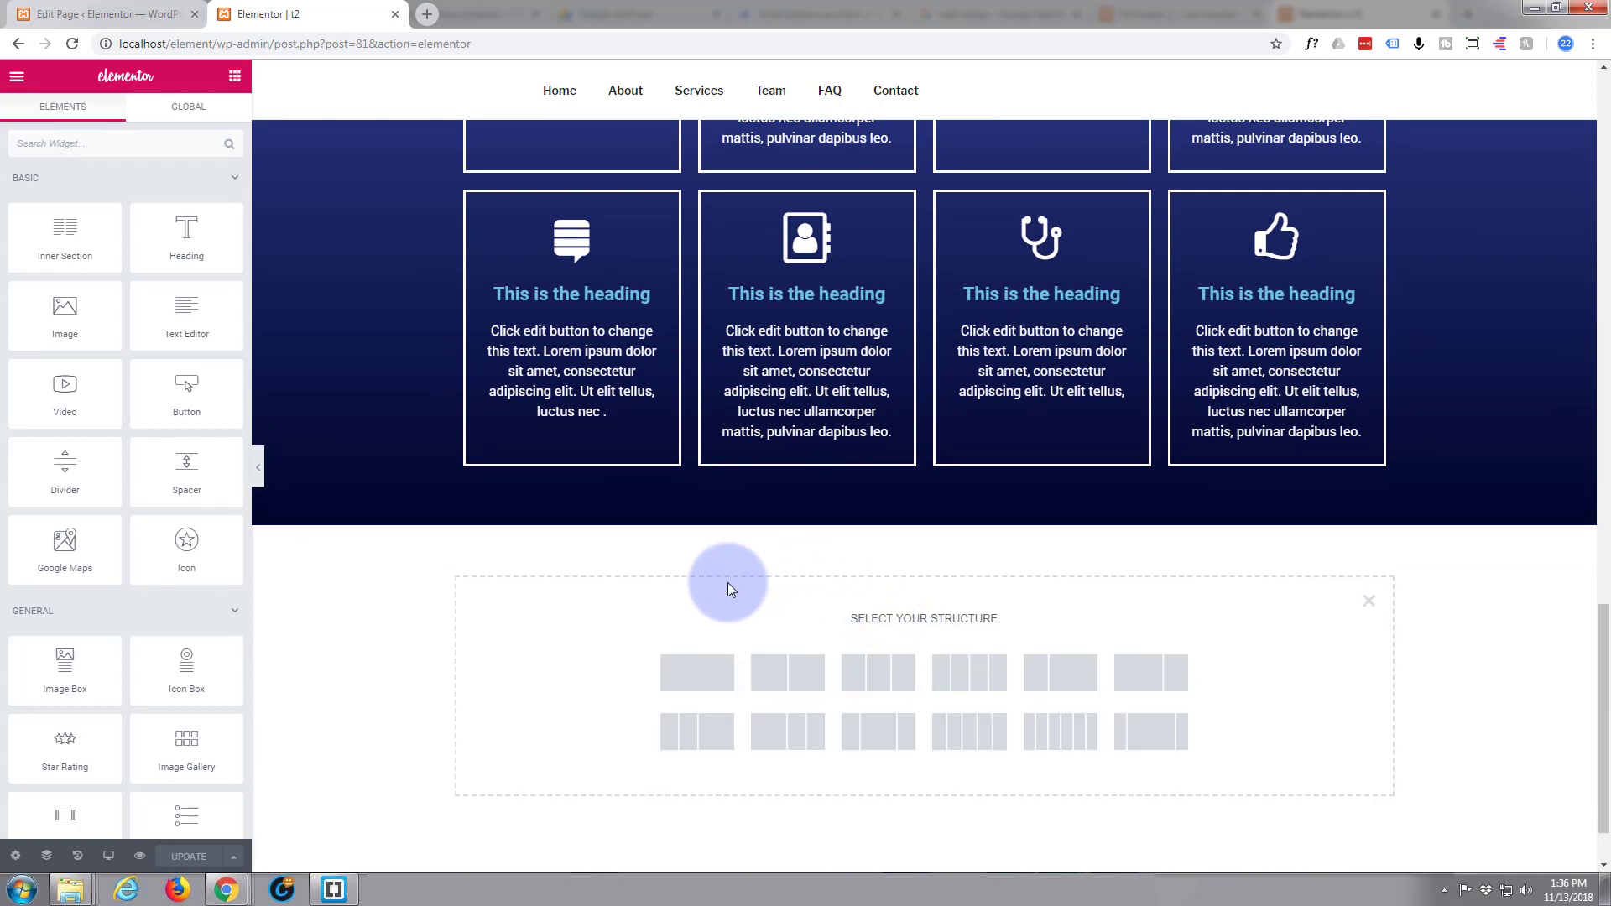
pyautogui.click(689, 681)
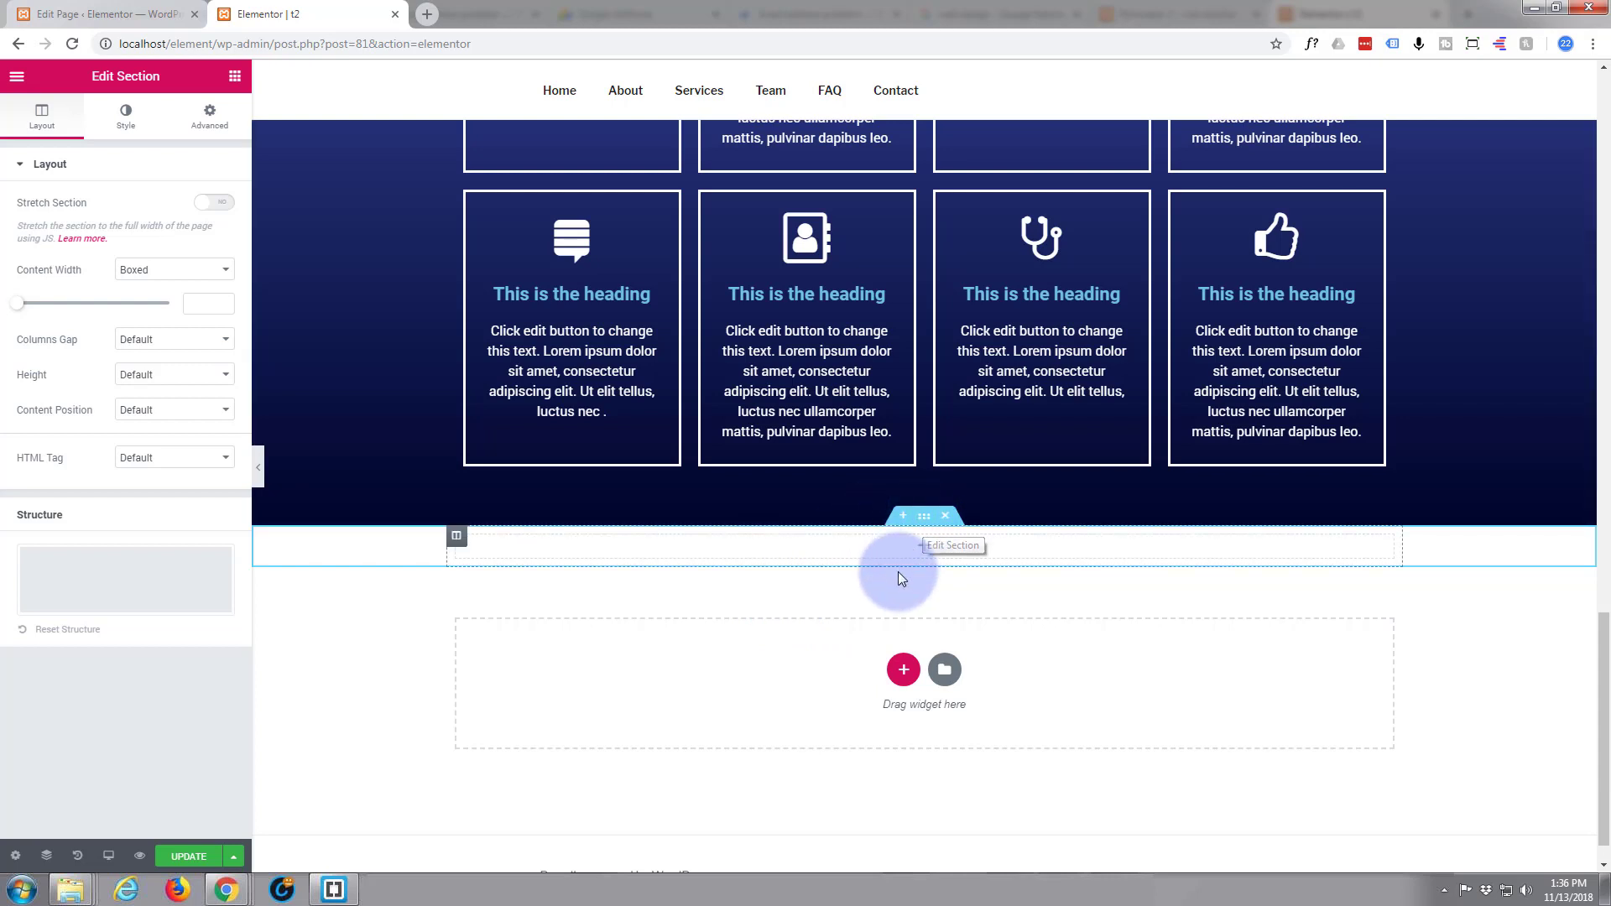
pyautogui.click(925, 525)
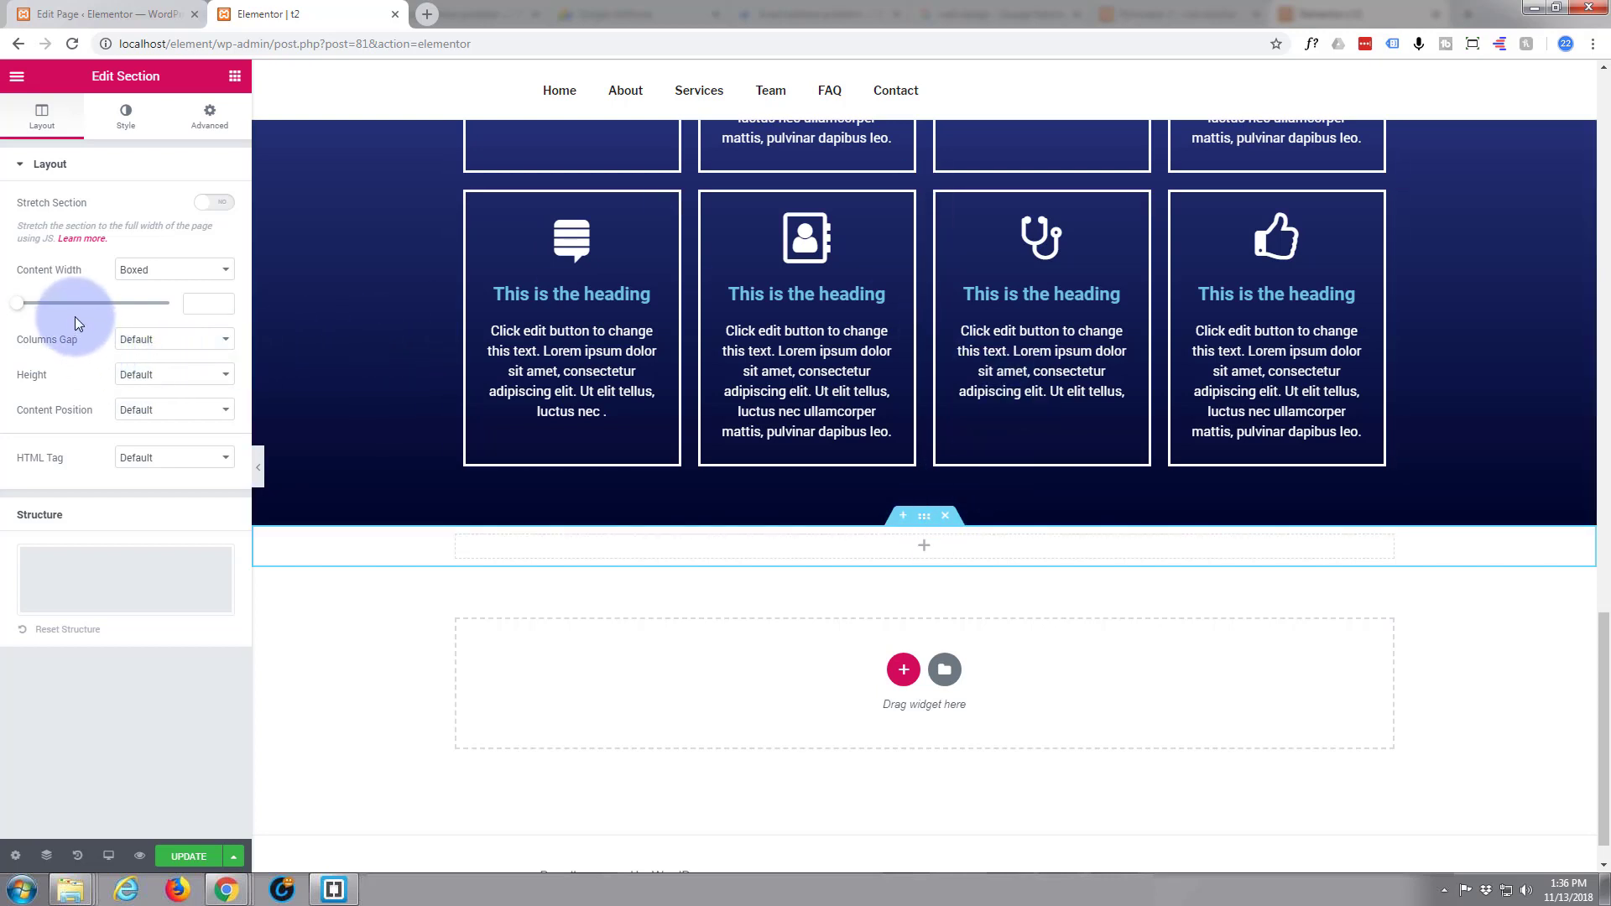
pyautogui.click(132, 126)
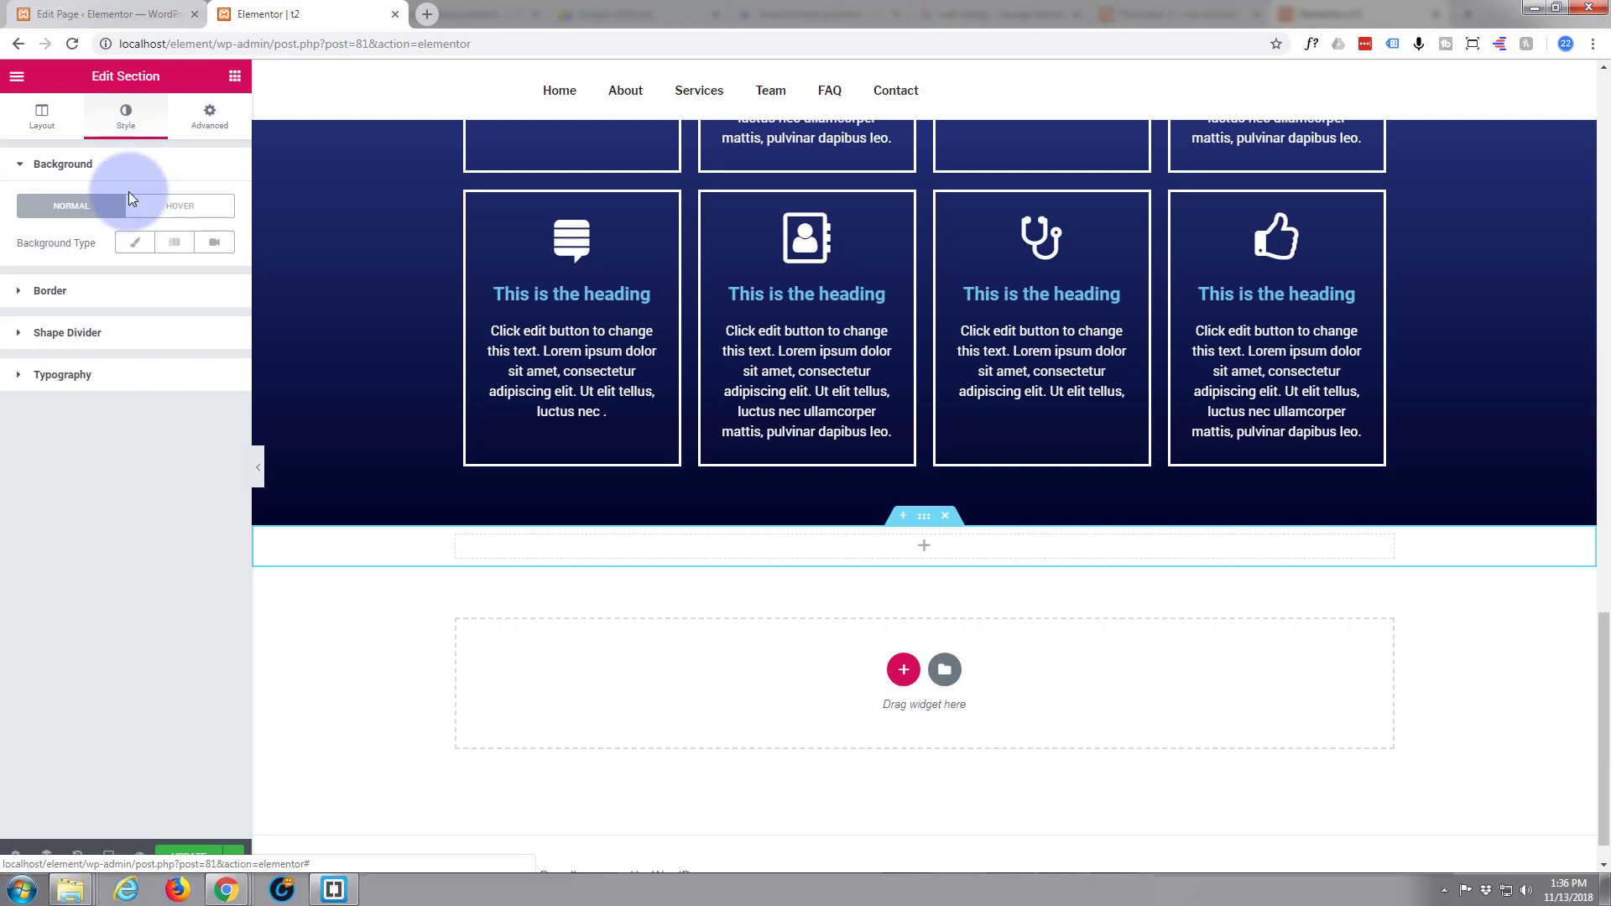
# Step: Set a Classic section background using the black-and-white train photo from the Media Library
pyautogui.click(131, 247)
pyautogui.click(124, 384)
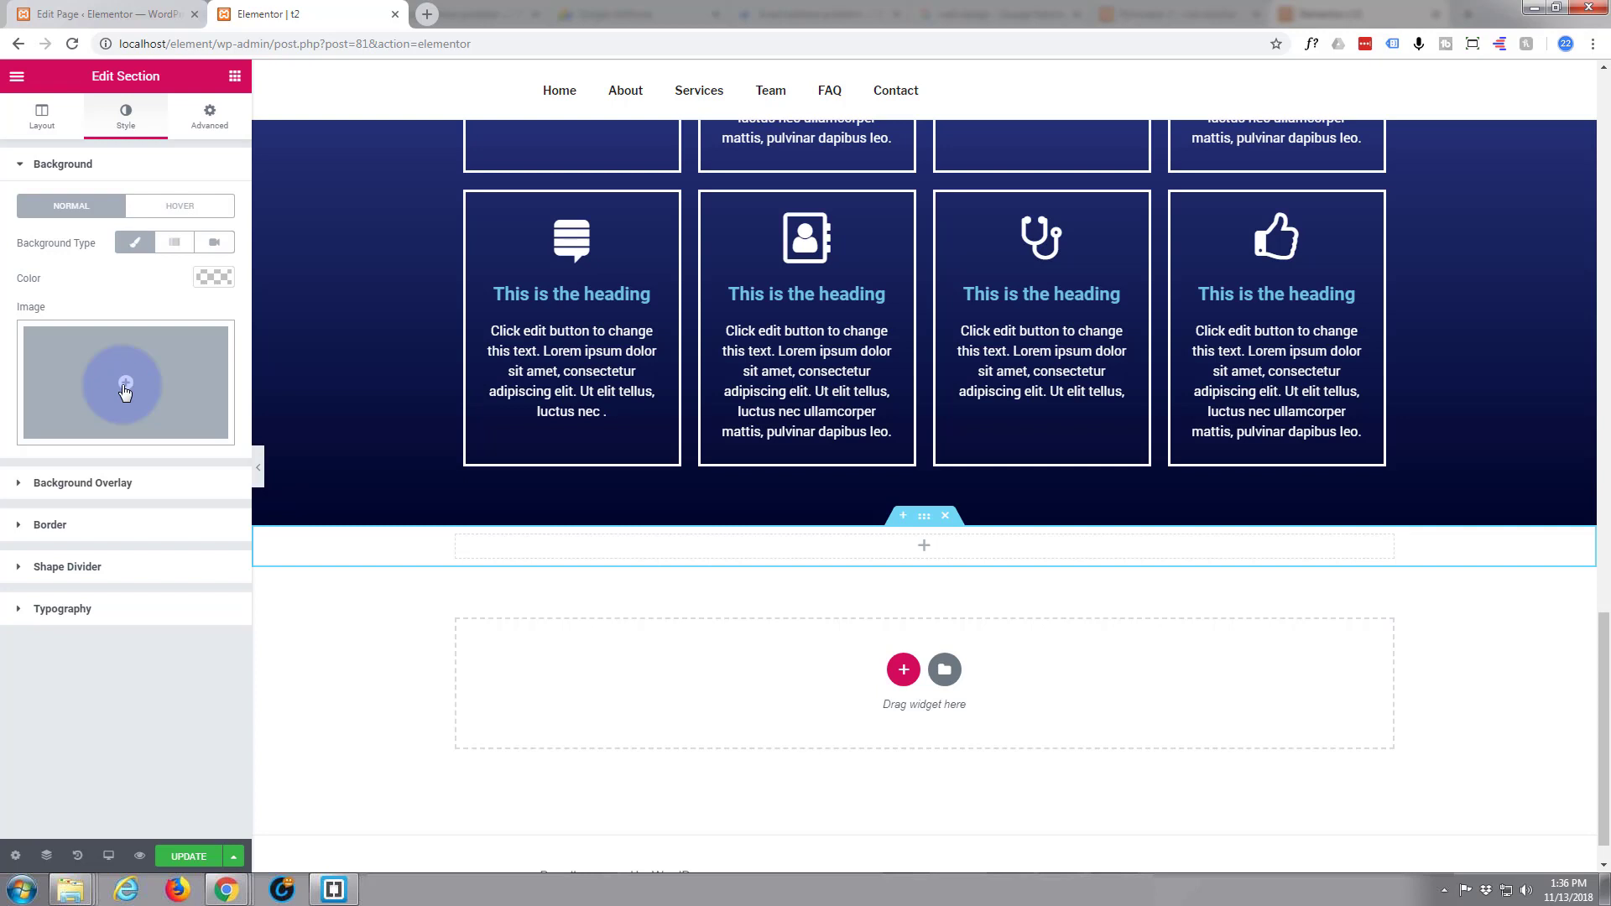
pyautogui.click(124, 388)
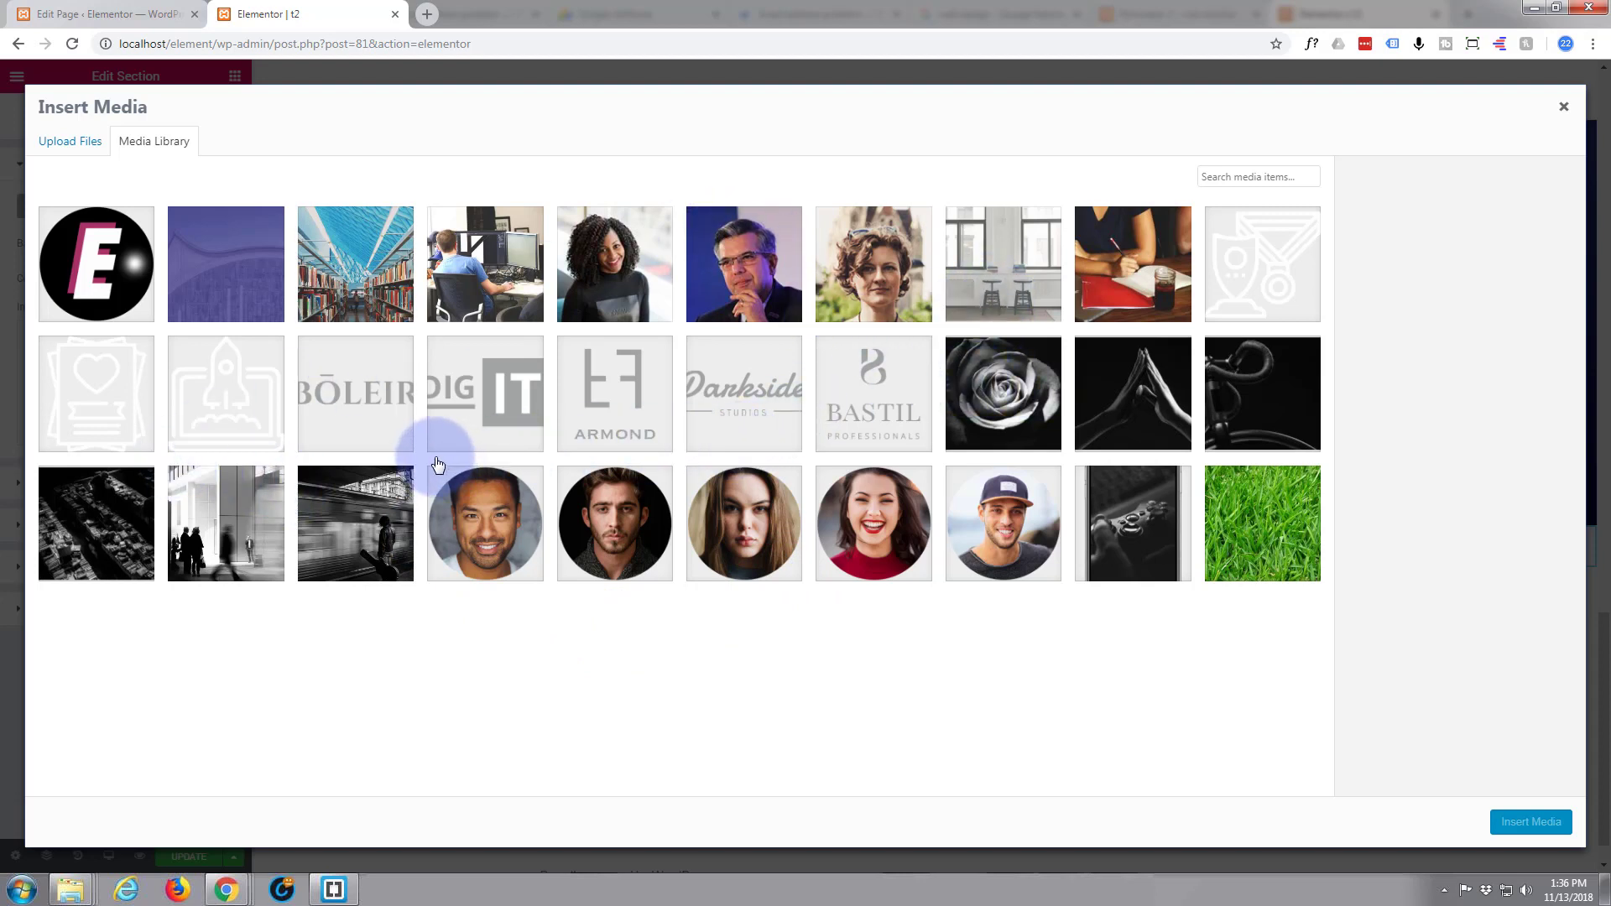
pyautogui.click(375, 510)
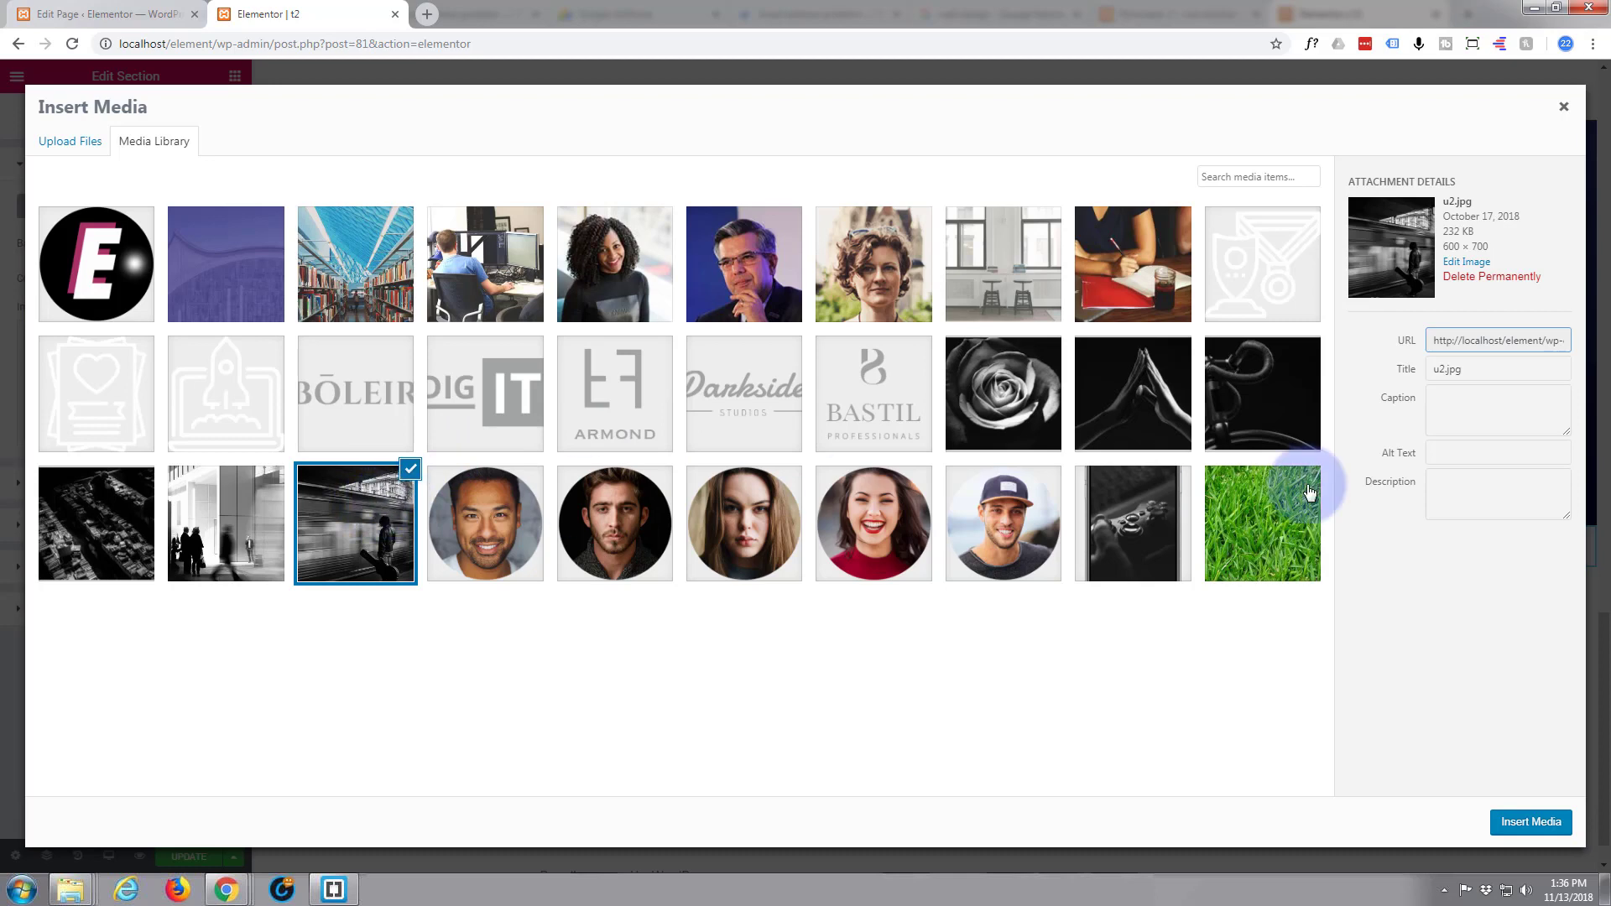
pyautogui.click(1535, 826)
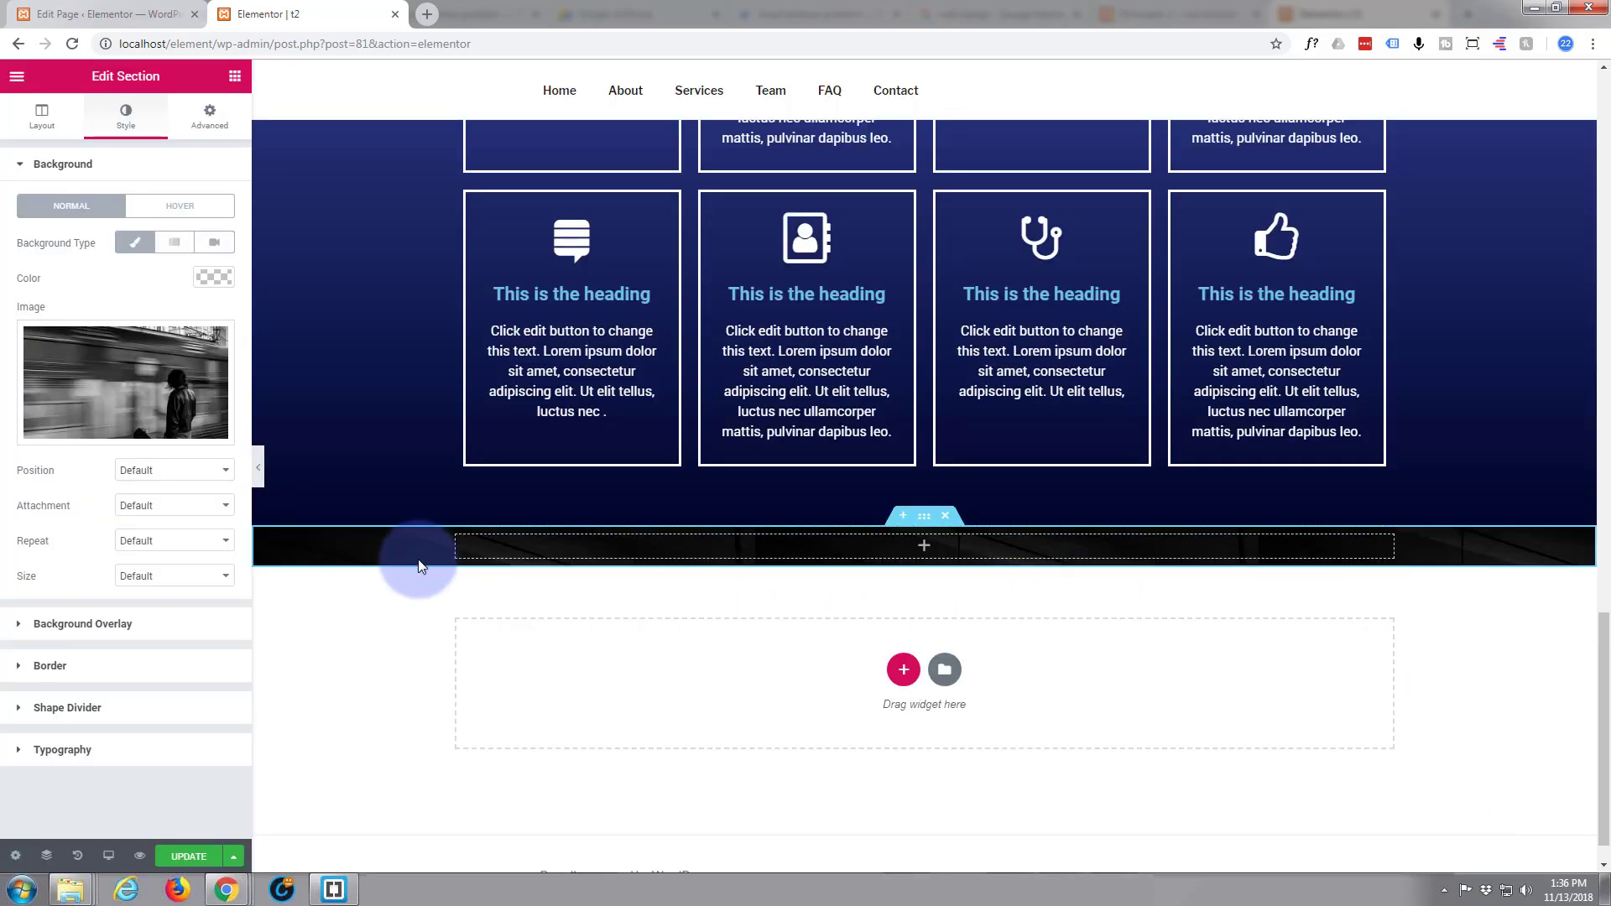
# Step: Set unlinked 150 px top and bottom section padding and update the page
pyautogui.click(212, 120)
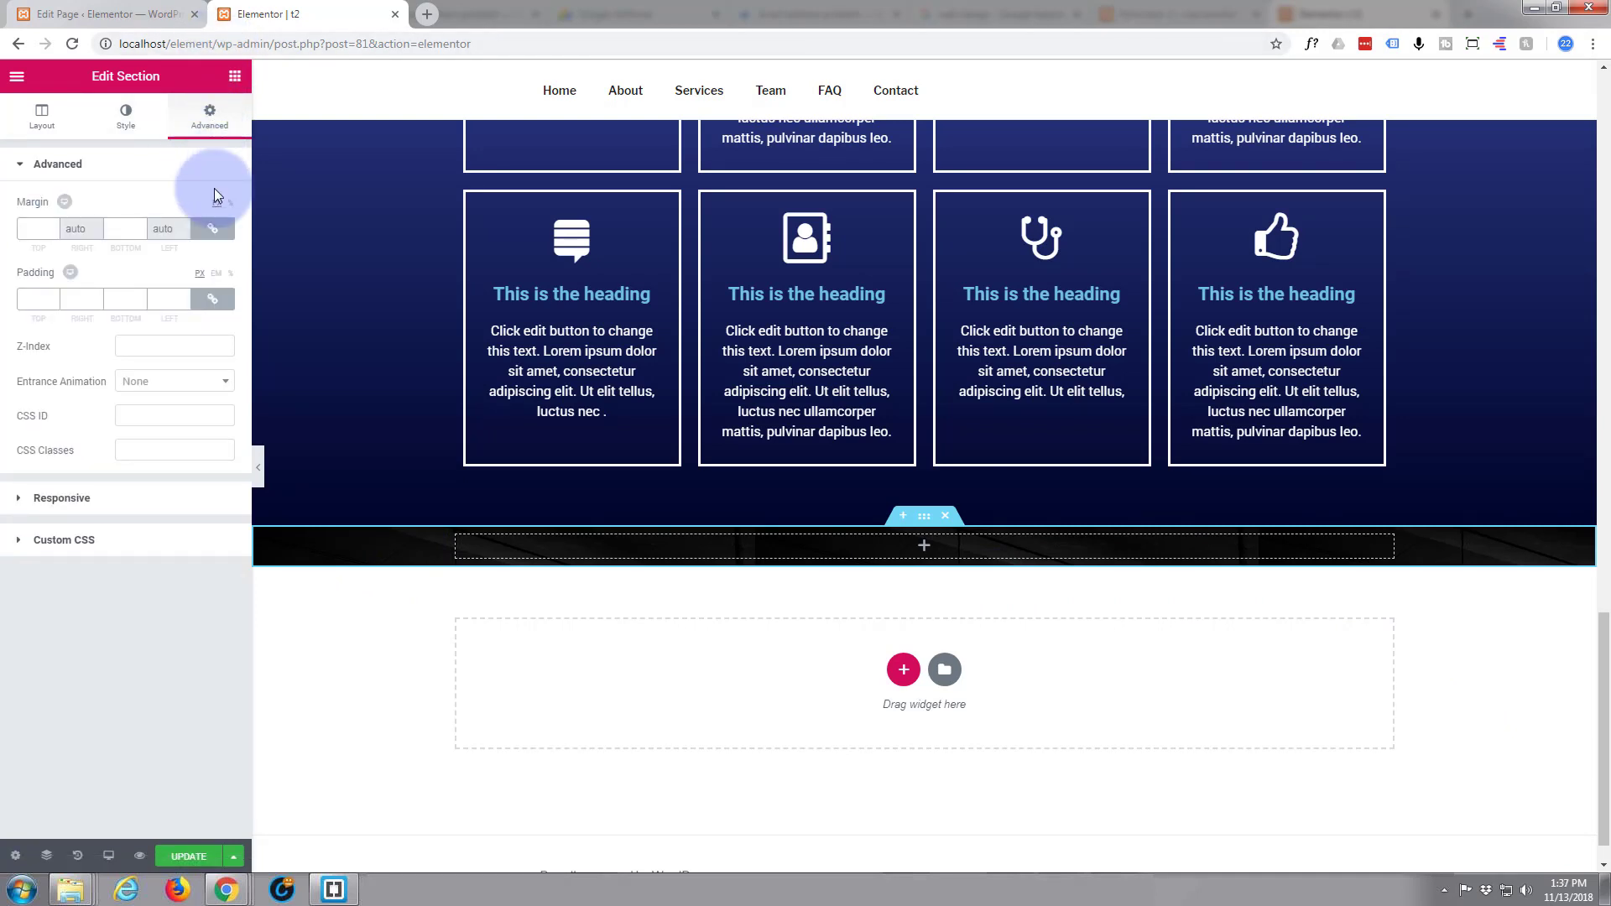
pyautogui.click(212, 299)
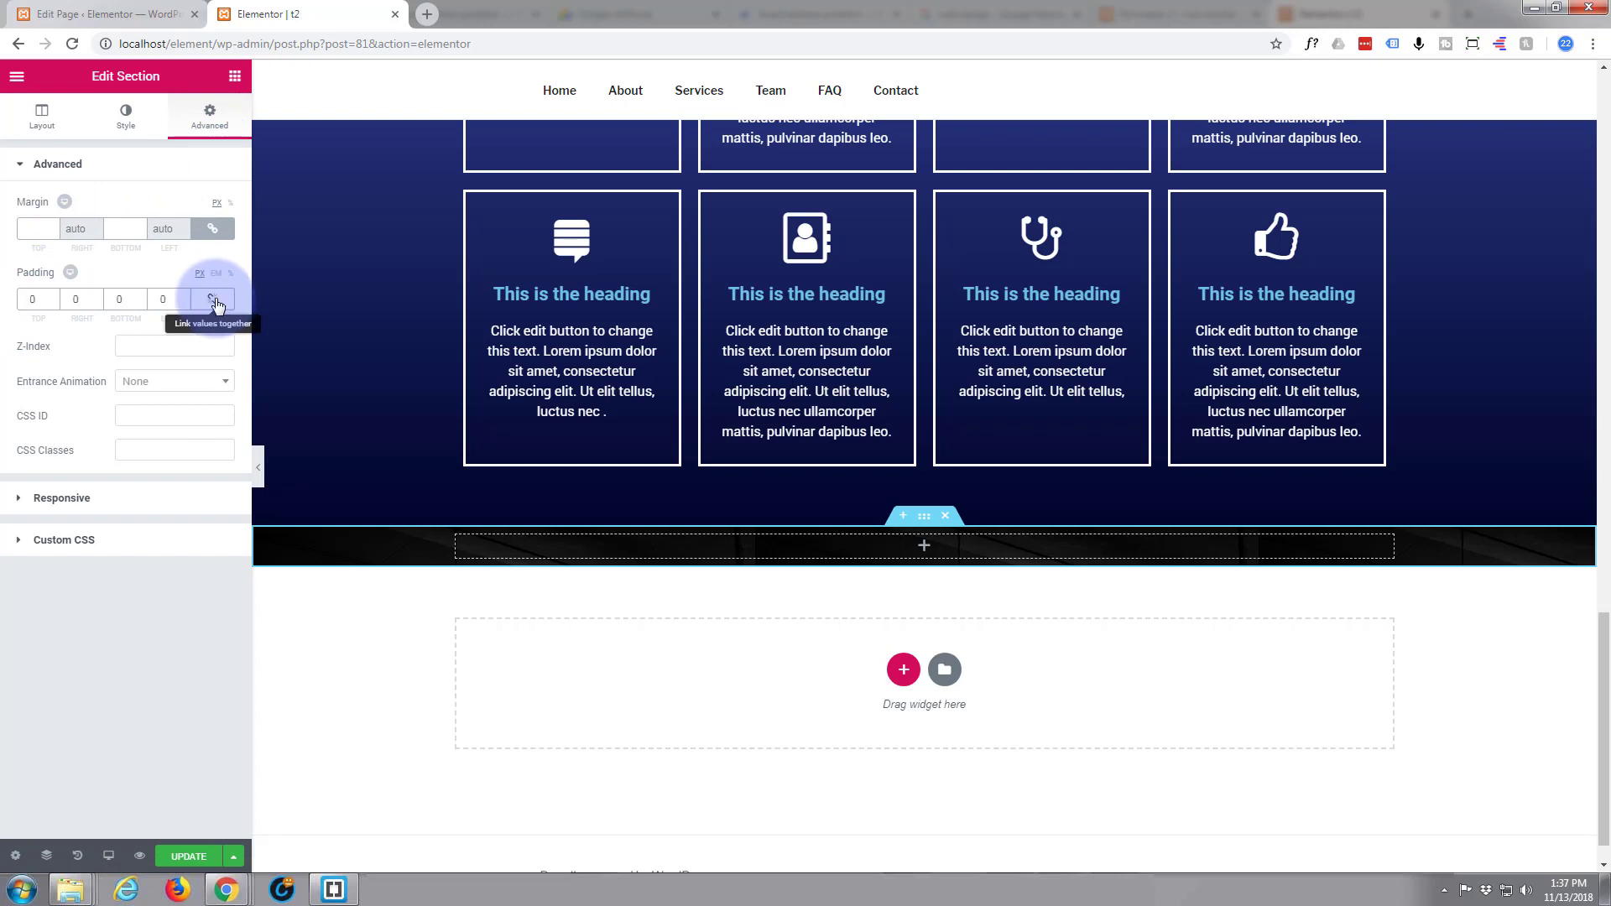
pyautogui.click(28, 300)
pyautogui.write('100')
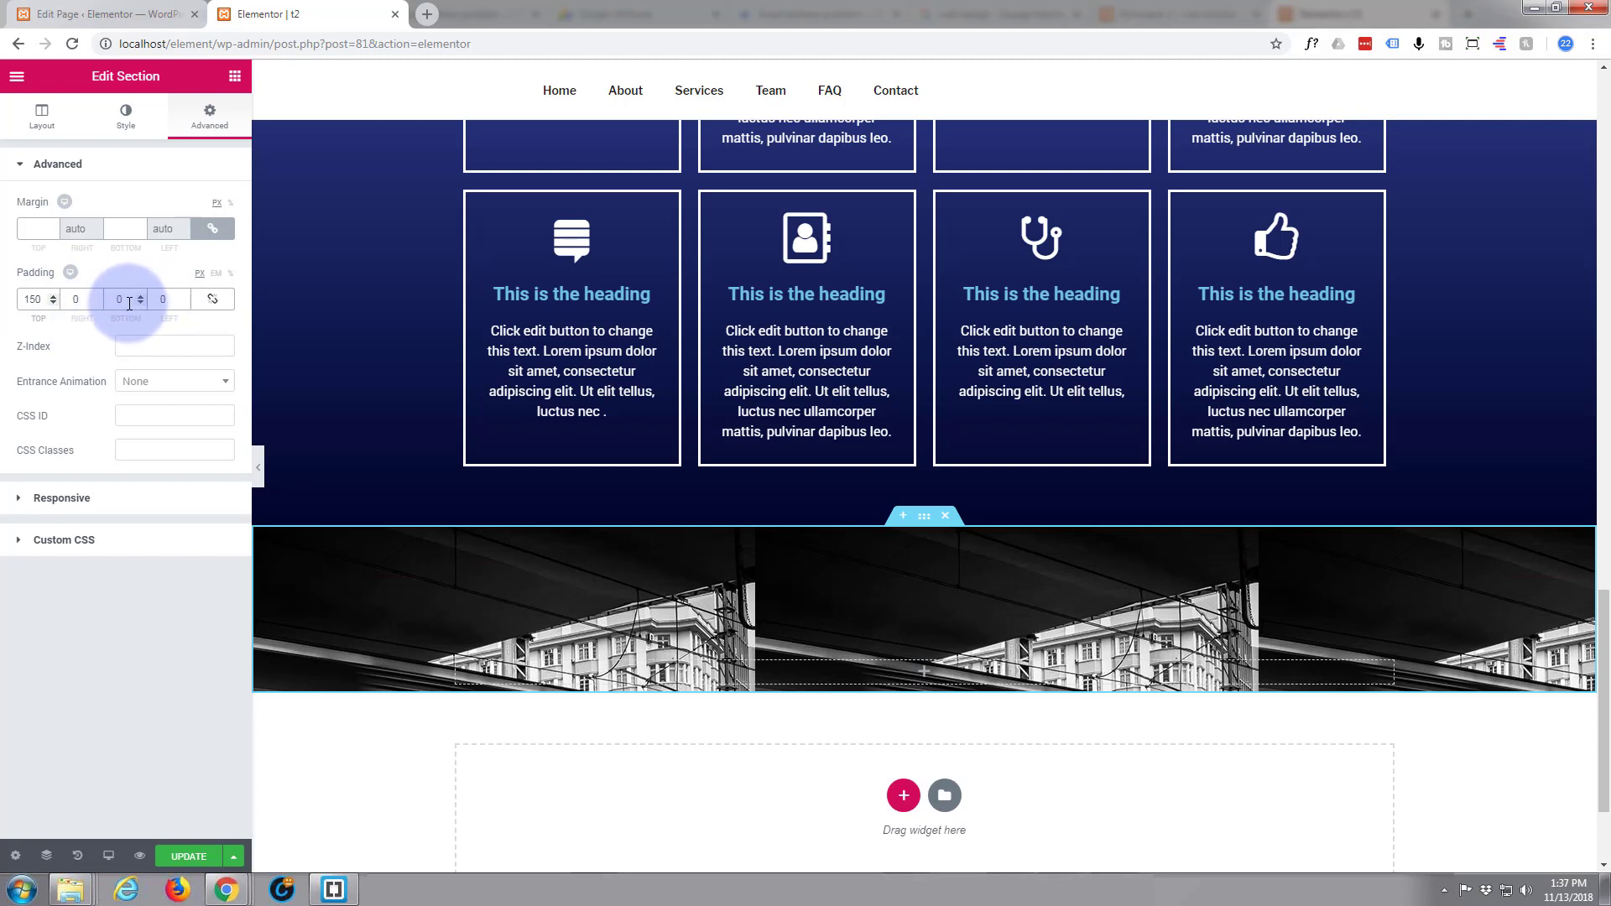
pyautogui.click(120, 303)
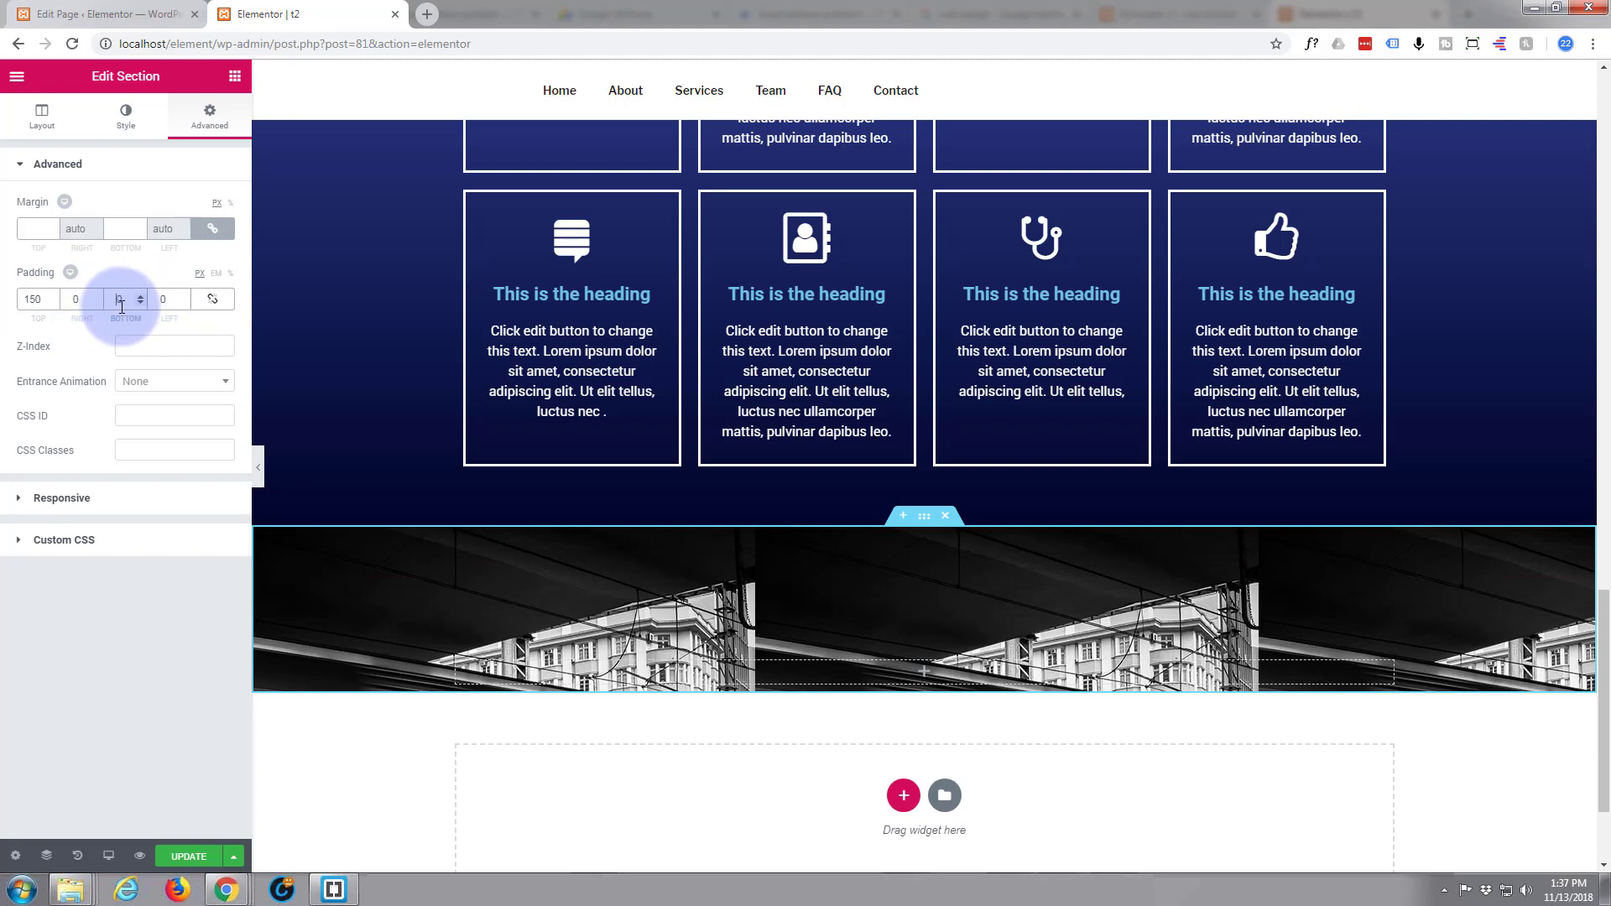
pyautogui.write('150')
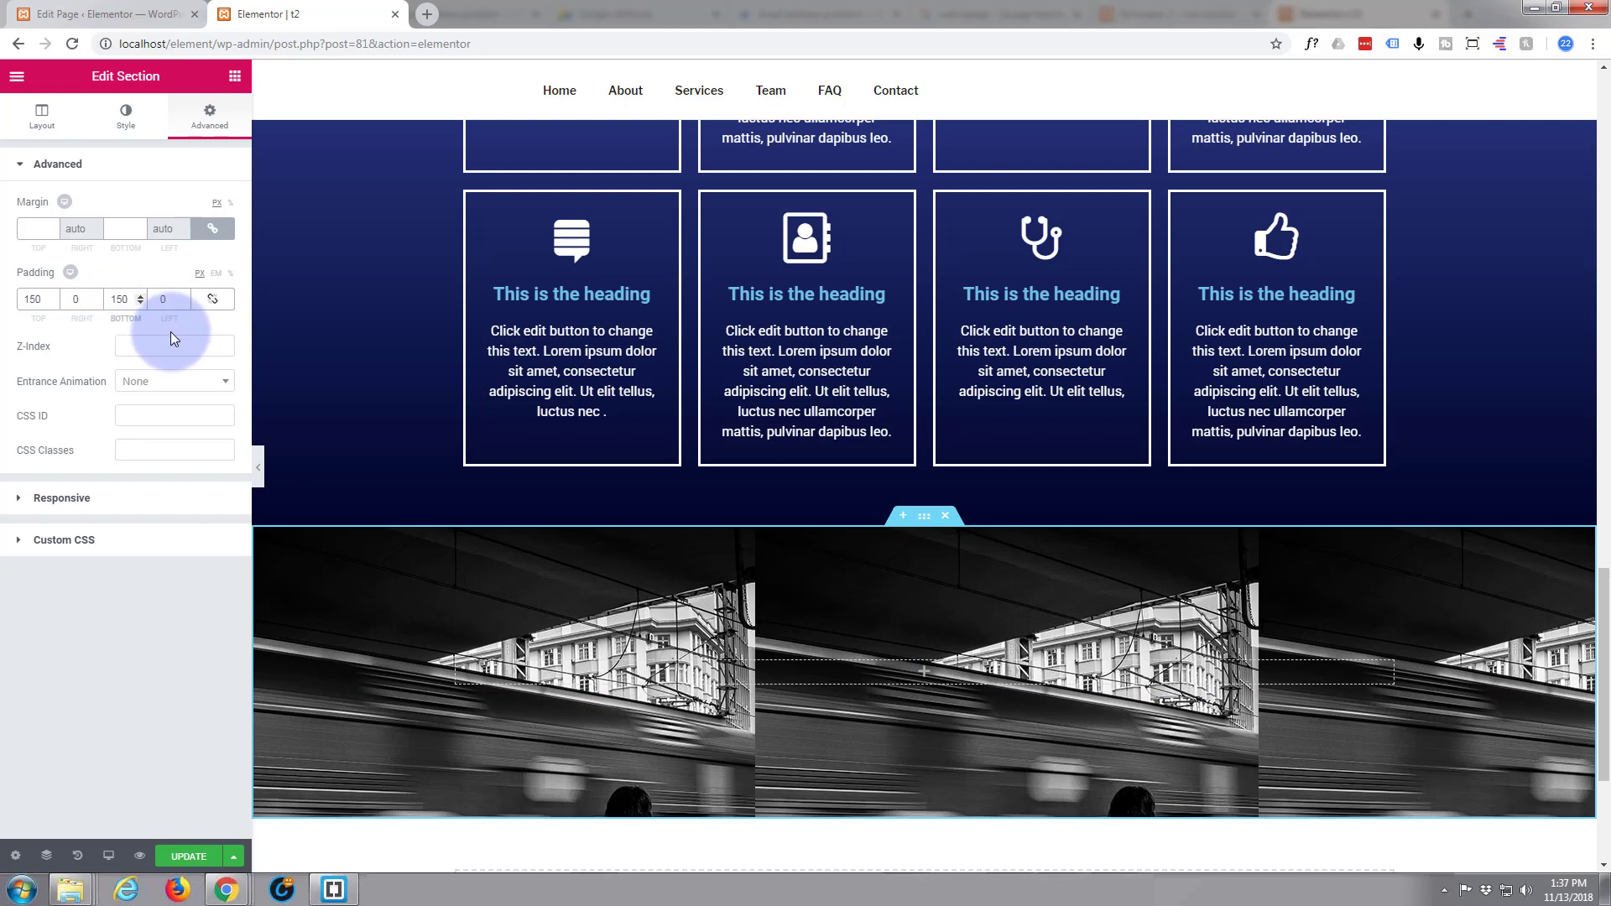
pyautogui.scroll(-1, 837, 696)
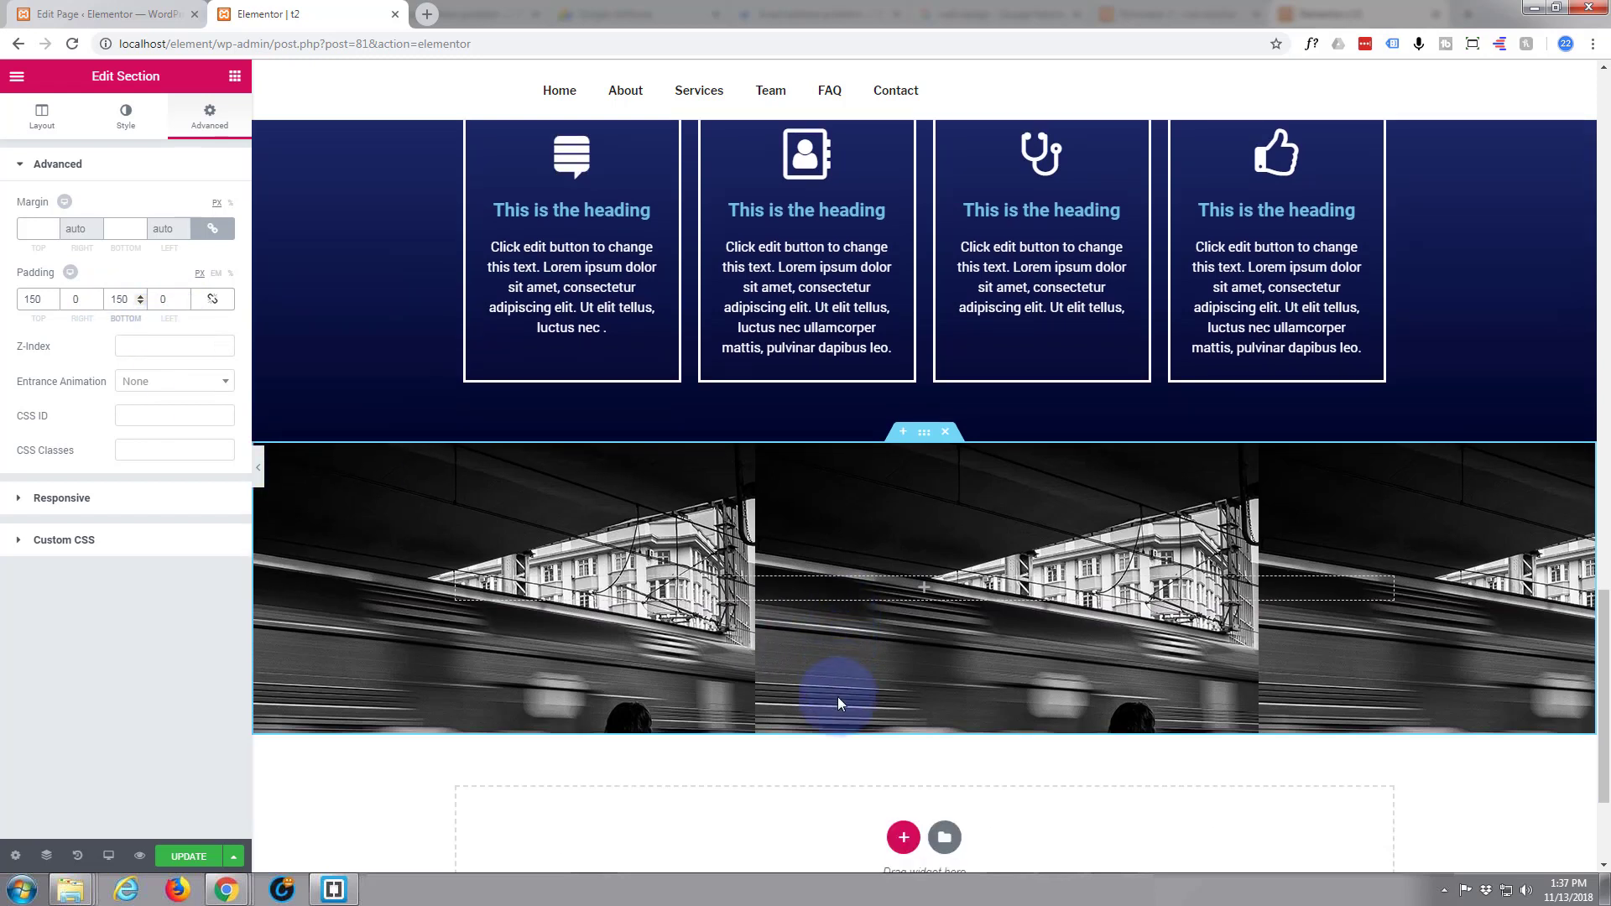
pyautogui.click(148, 733)
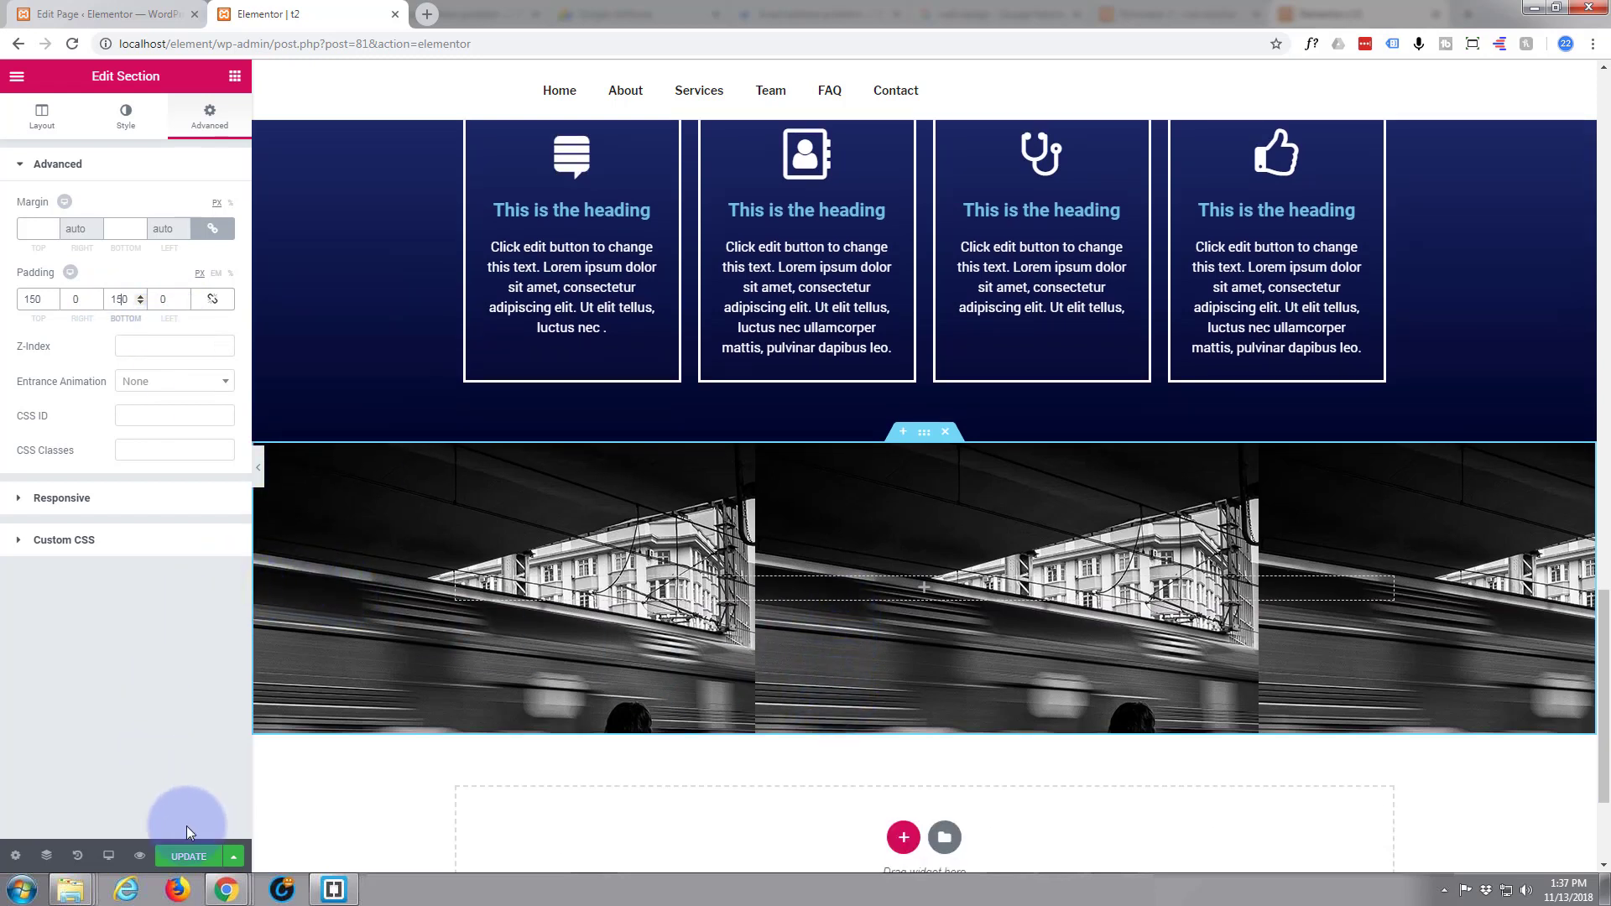
pyautogui.click(191, 857)
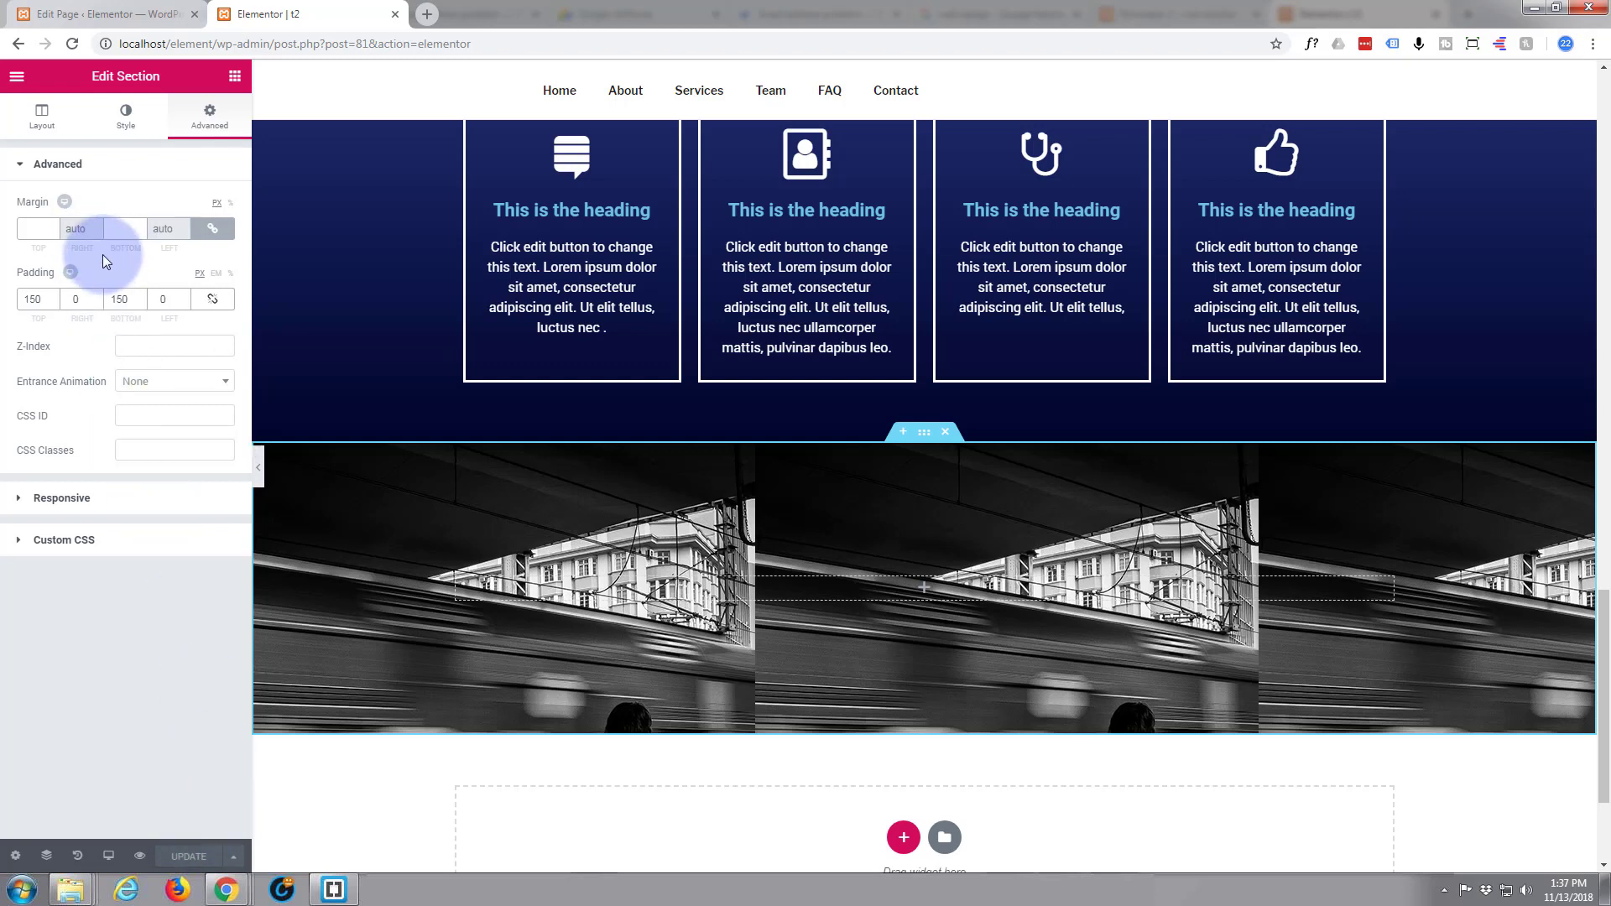
# Step: Add a centre-aligned Heading widget titled 'Welcome To Elementor' to the train-photo section
pyautogui.click(233, 80)
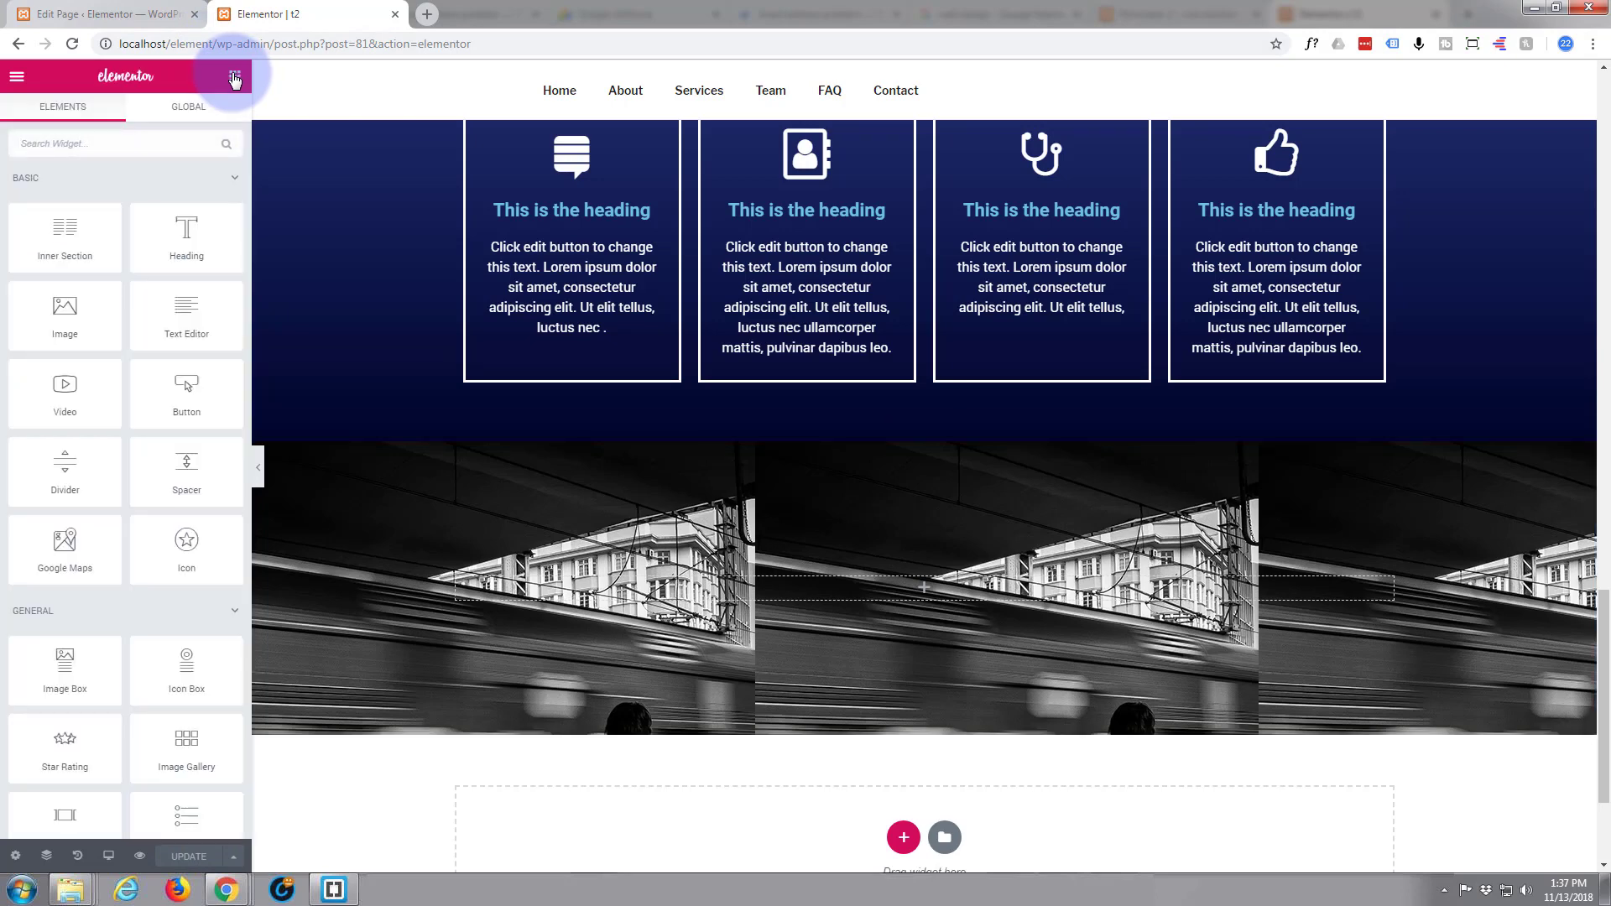
pyautogui.moveTo(183, 234)
pyautogui.mouseDown()
pyautogui.moveTo(812, 580)
pyautogui.moveTo(871, 588)
pyautogui.mouseUp()
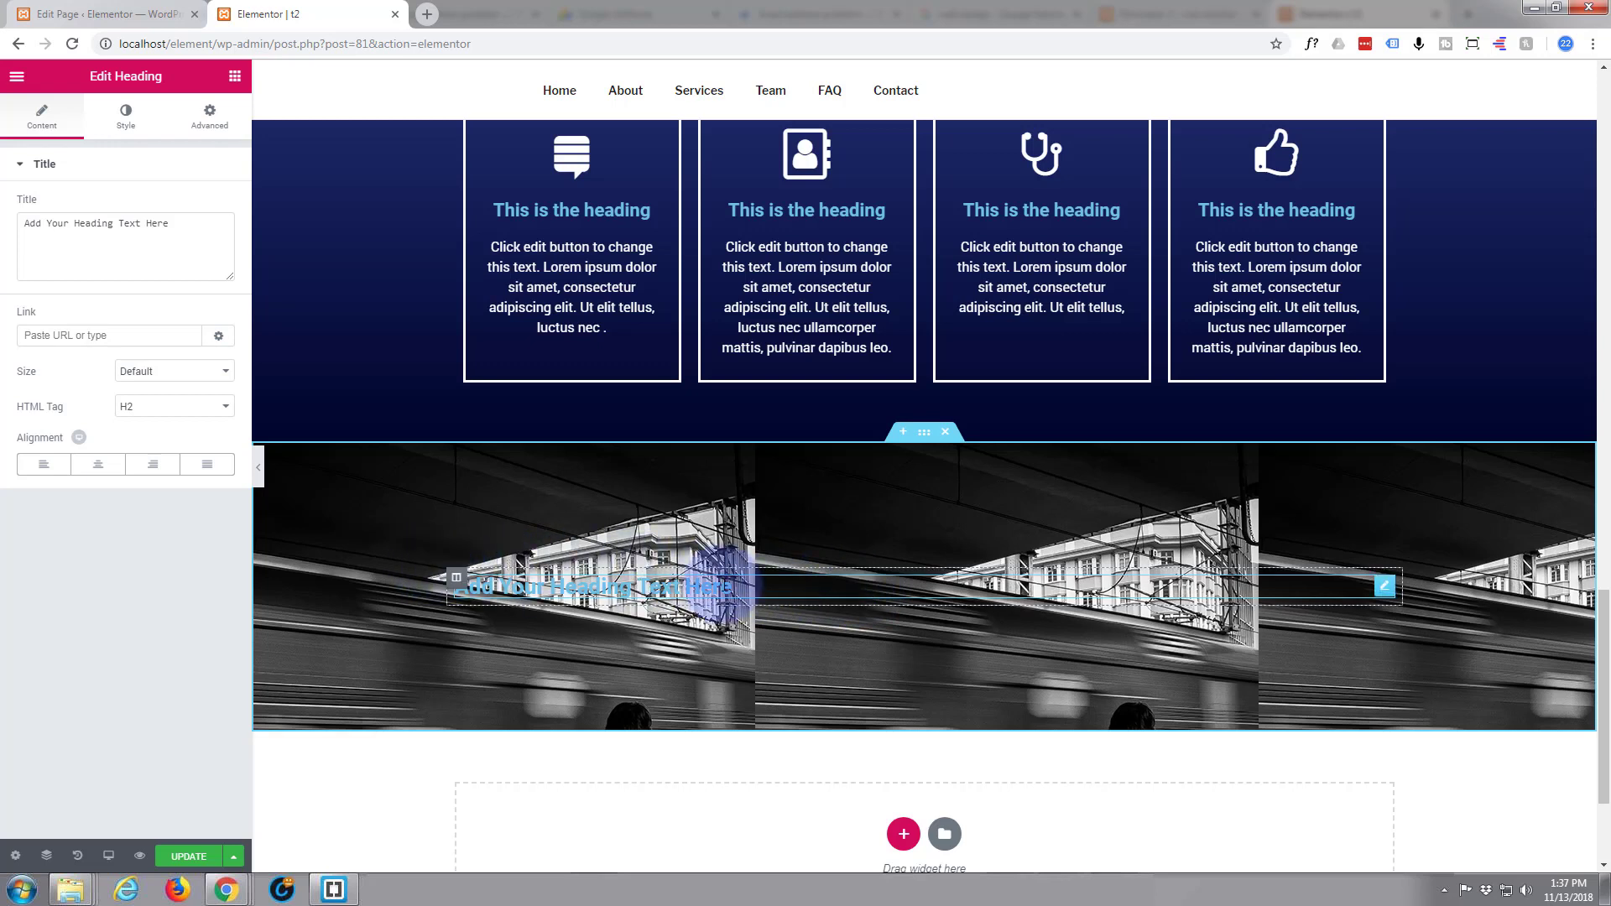
pyautogui.moveTo(176, 223); pyautogui.dragTo(6, 202)
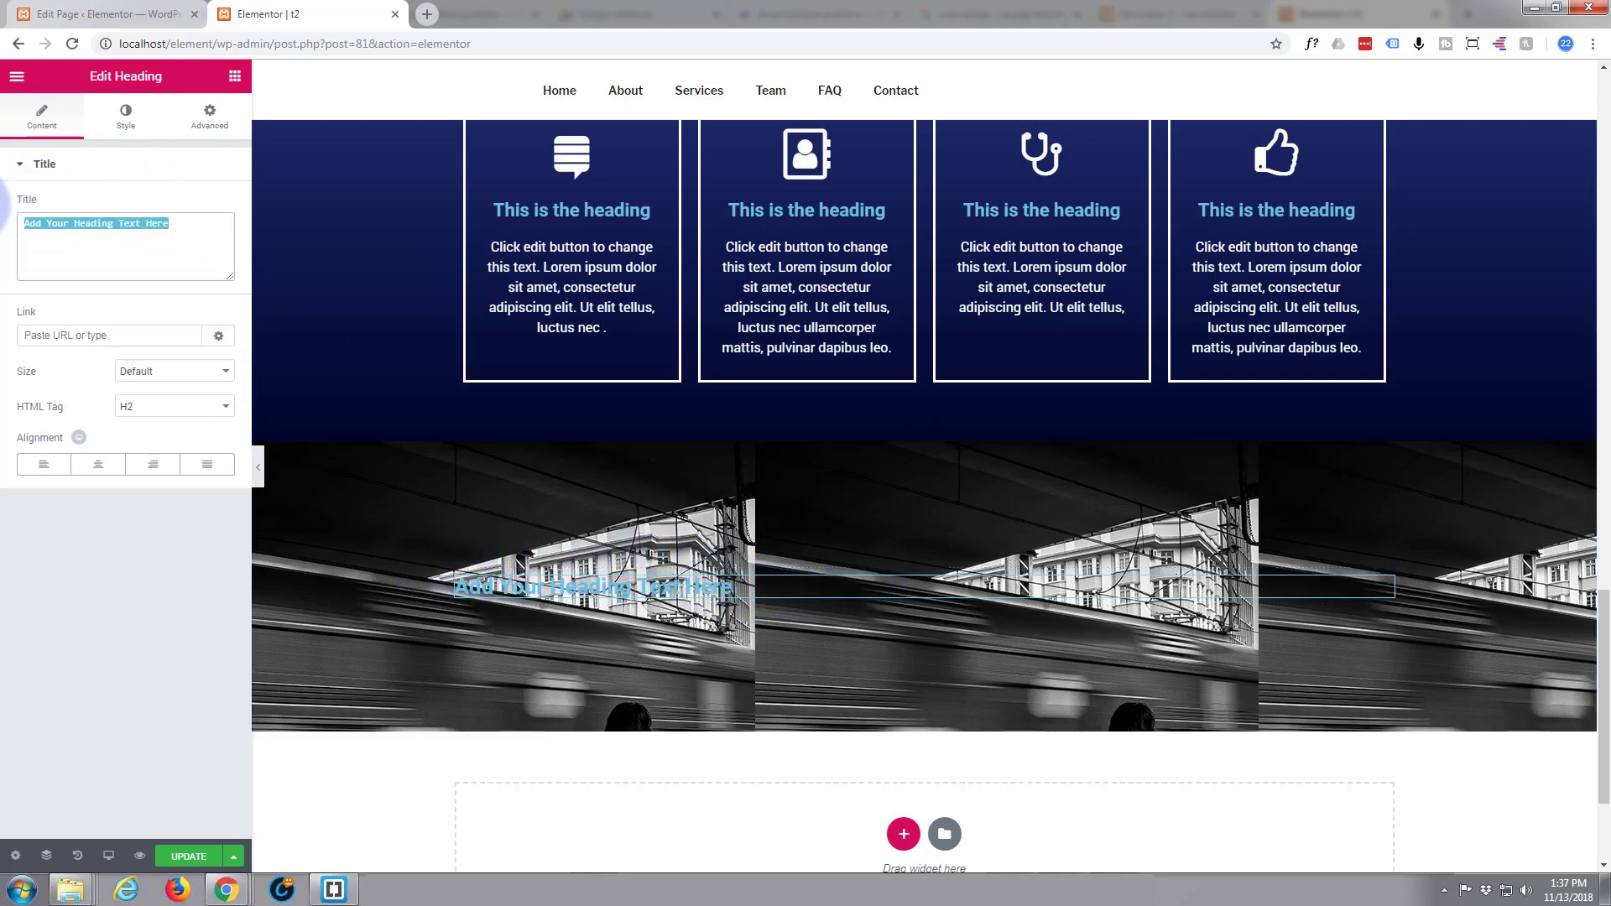
pyautogui.write('Welcome To Elementor')
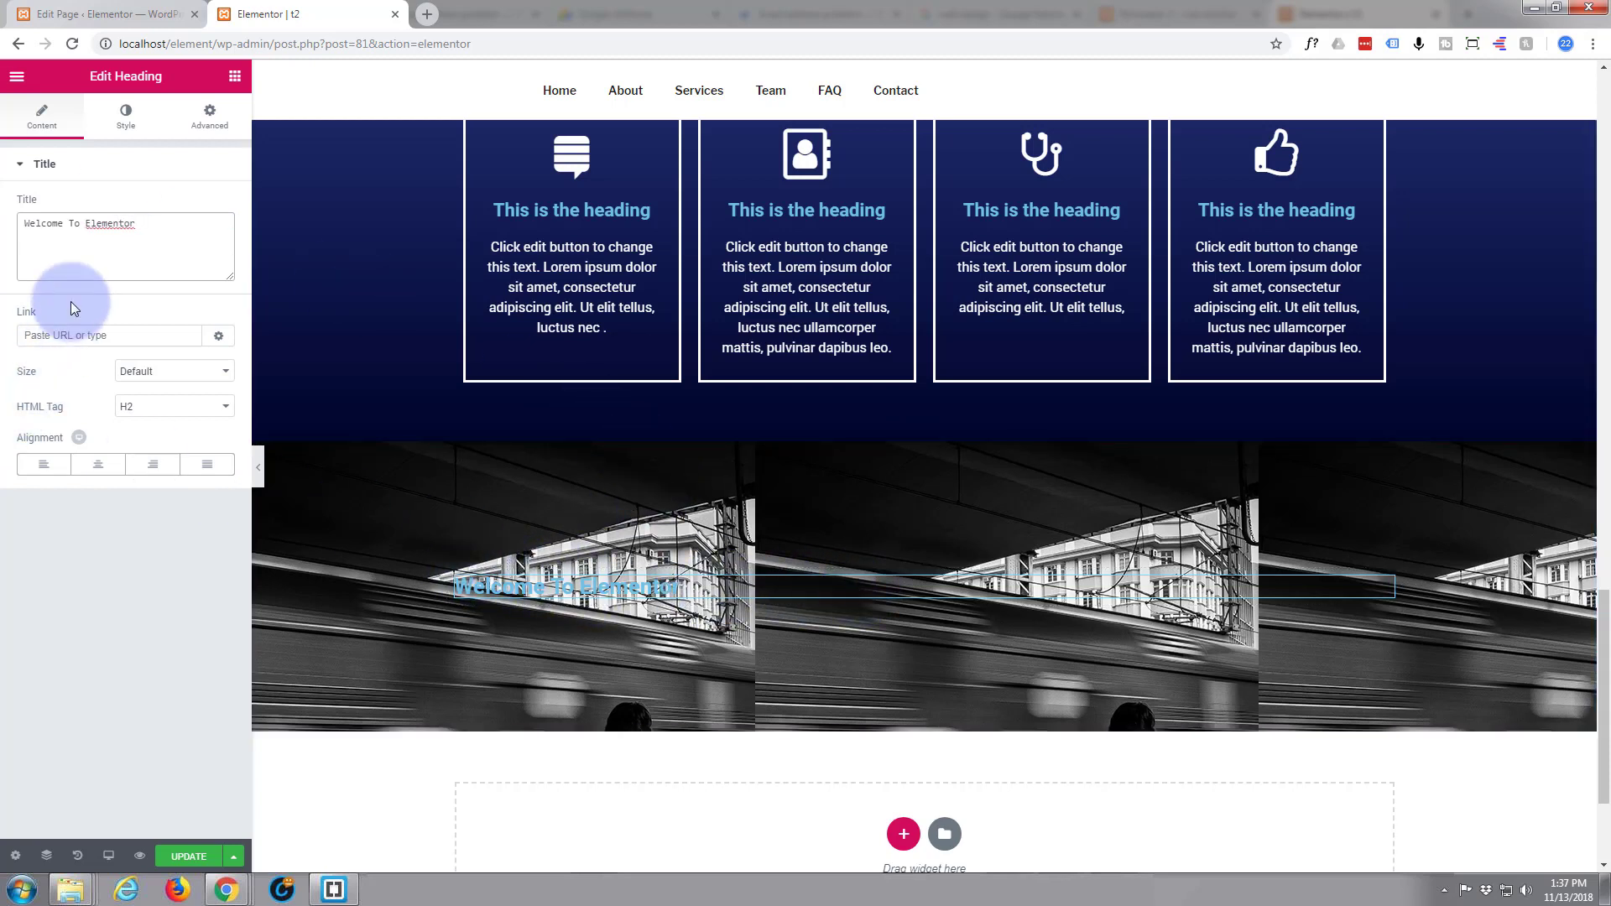
pyautogui.click(124, 304)
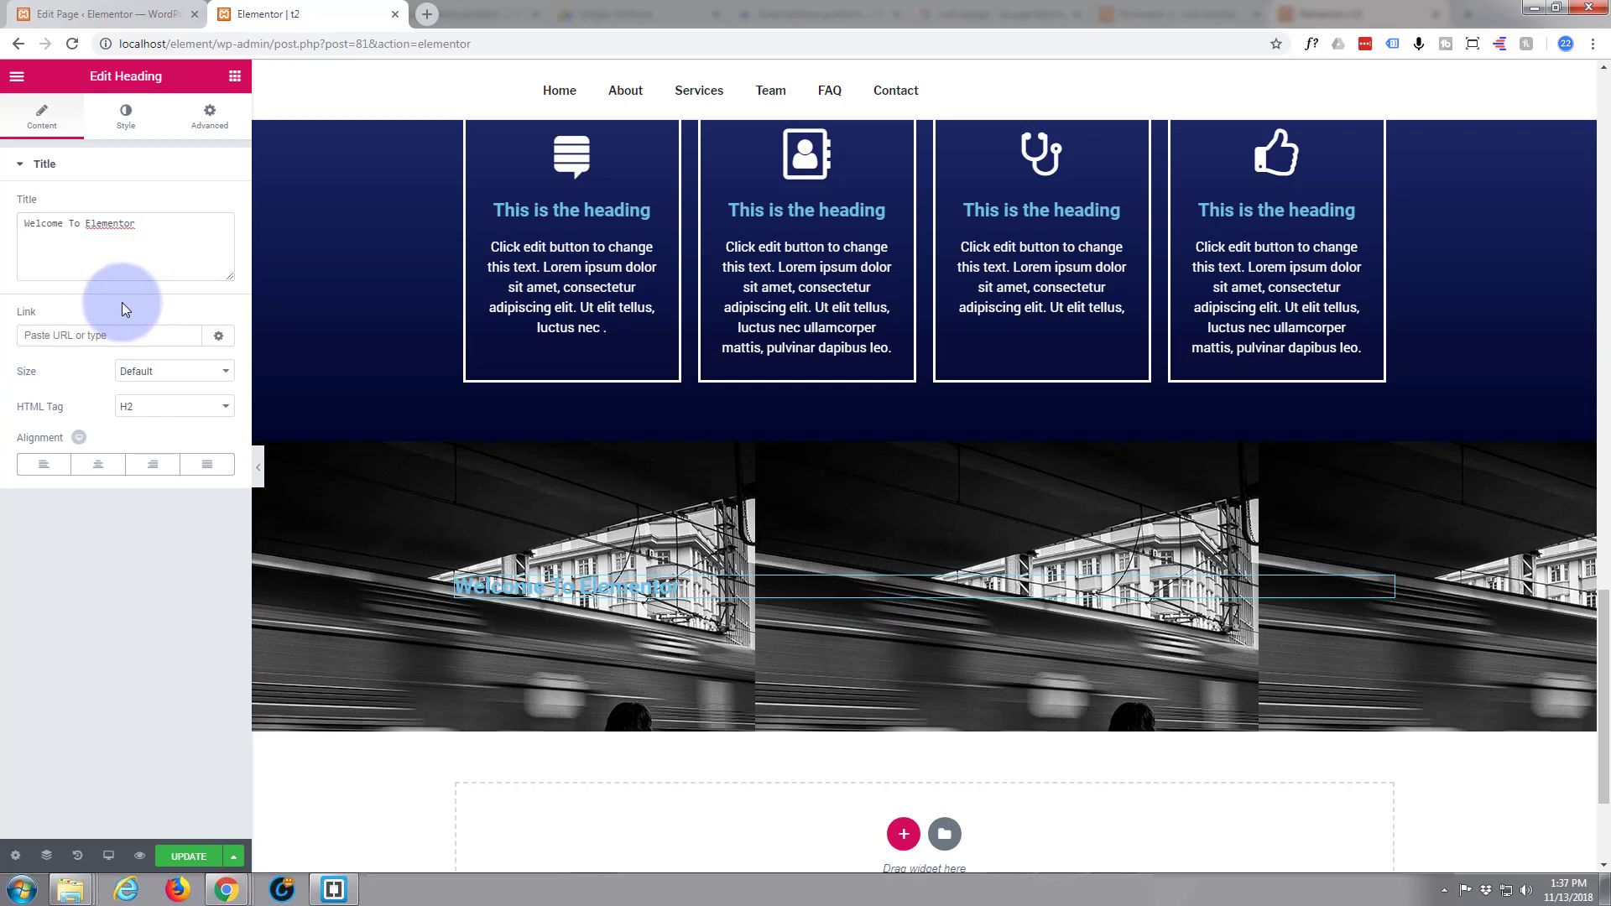
pyautogui.click(99, 472)
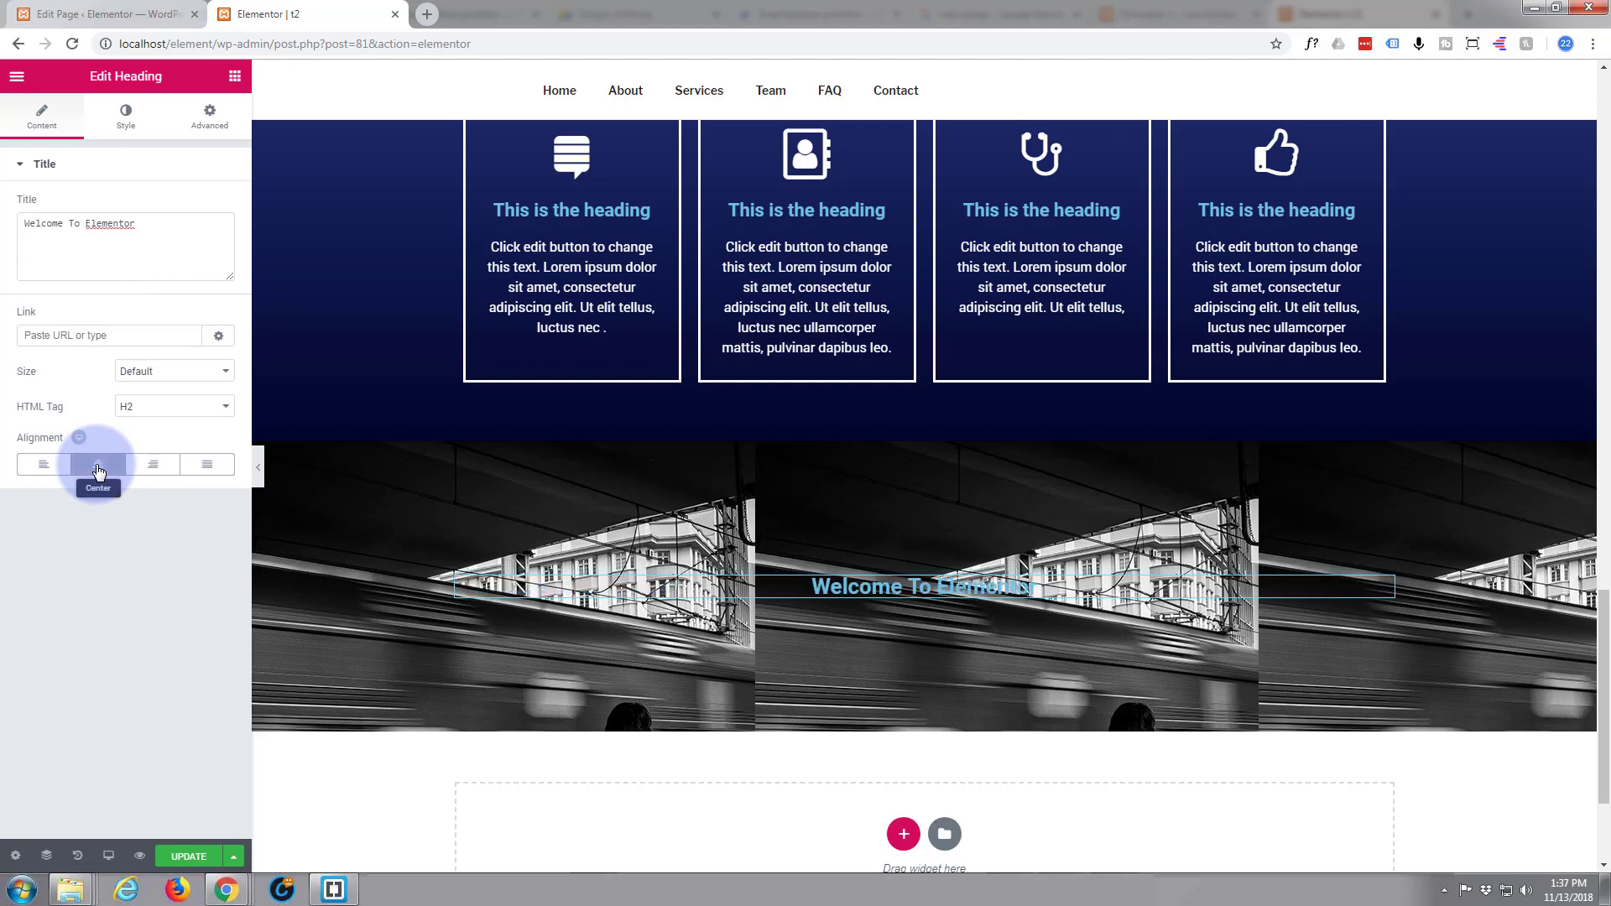
# Step: Set the heading's typography size to 75 px
pyautogui.click(126, 117)
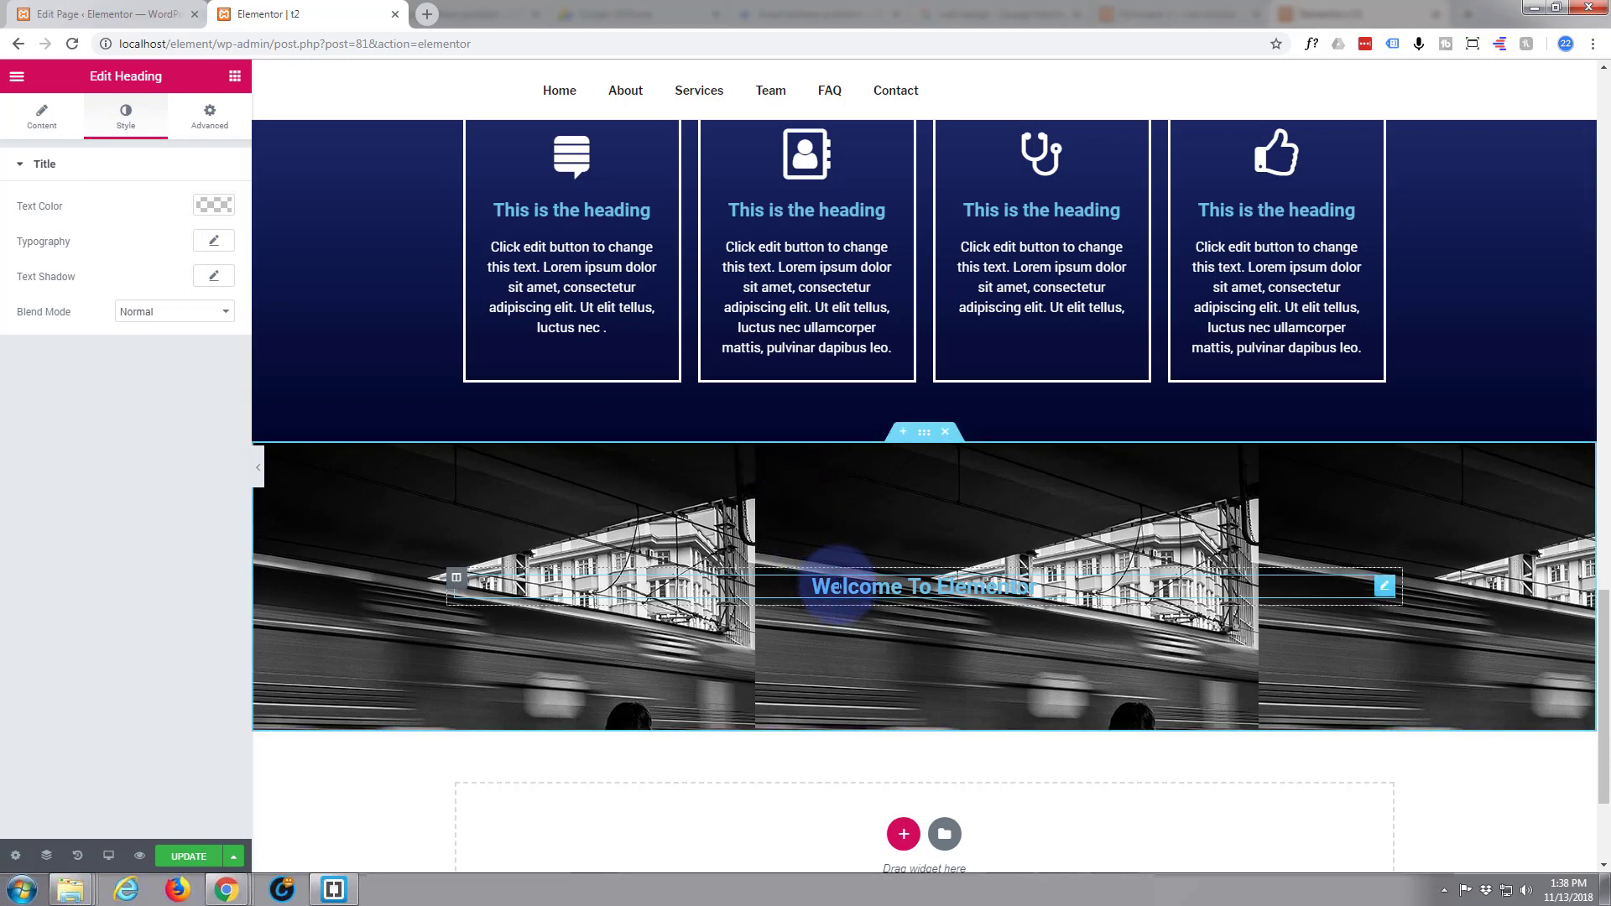
pyautogui.click(214, 244)
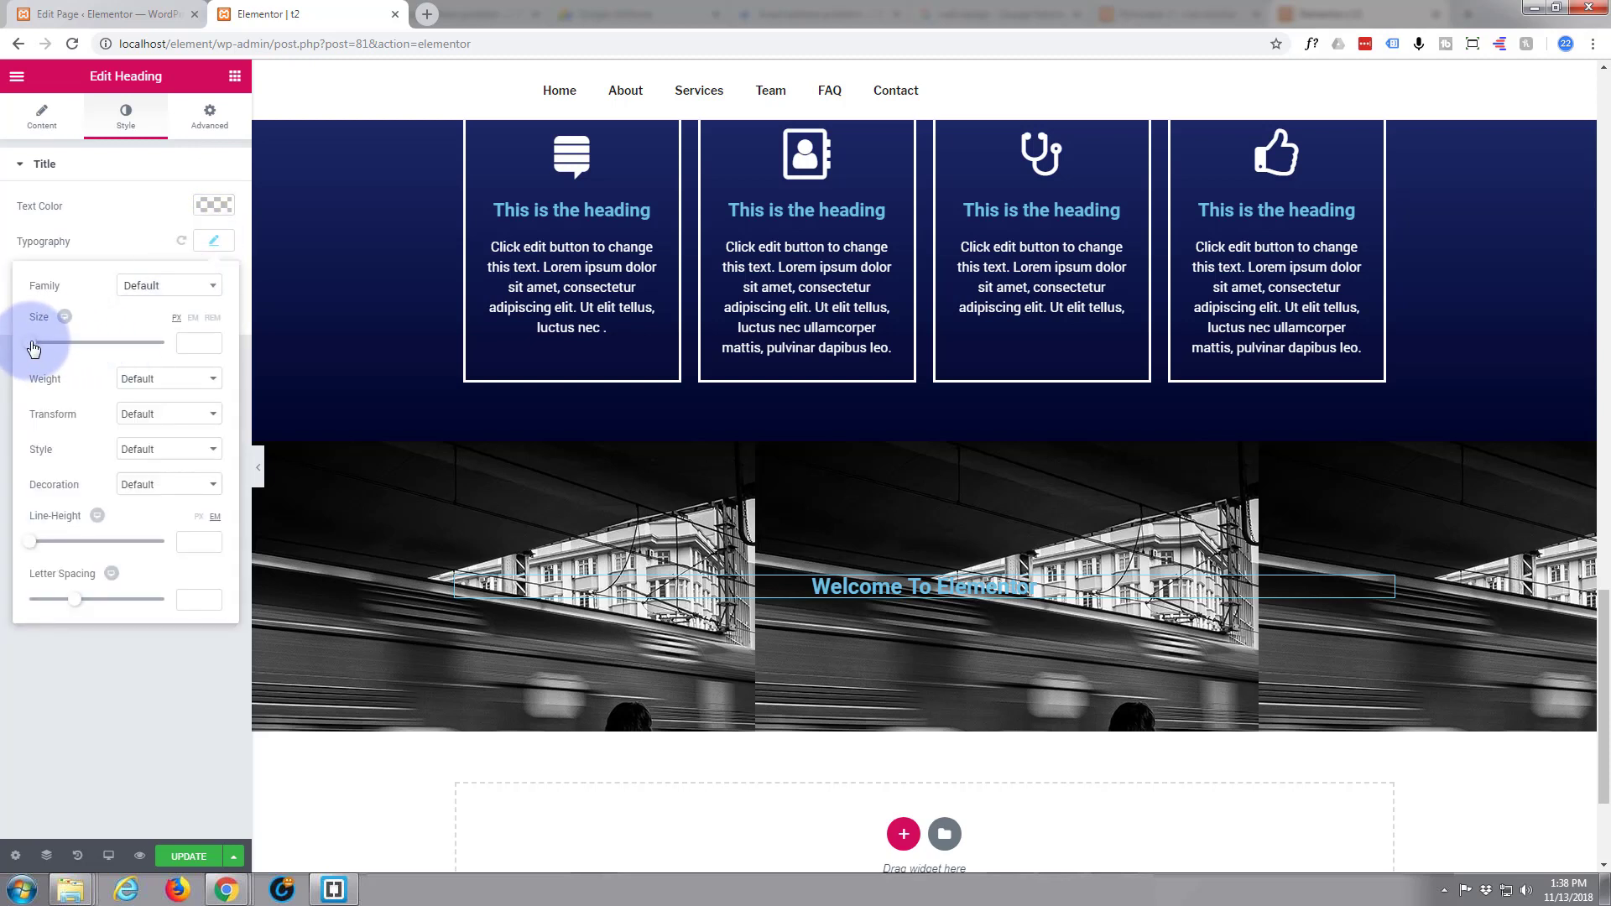
pyautogui.moveTo(35, 348); pyautogui.dragTo(93, 354)
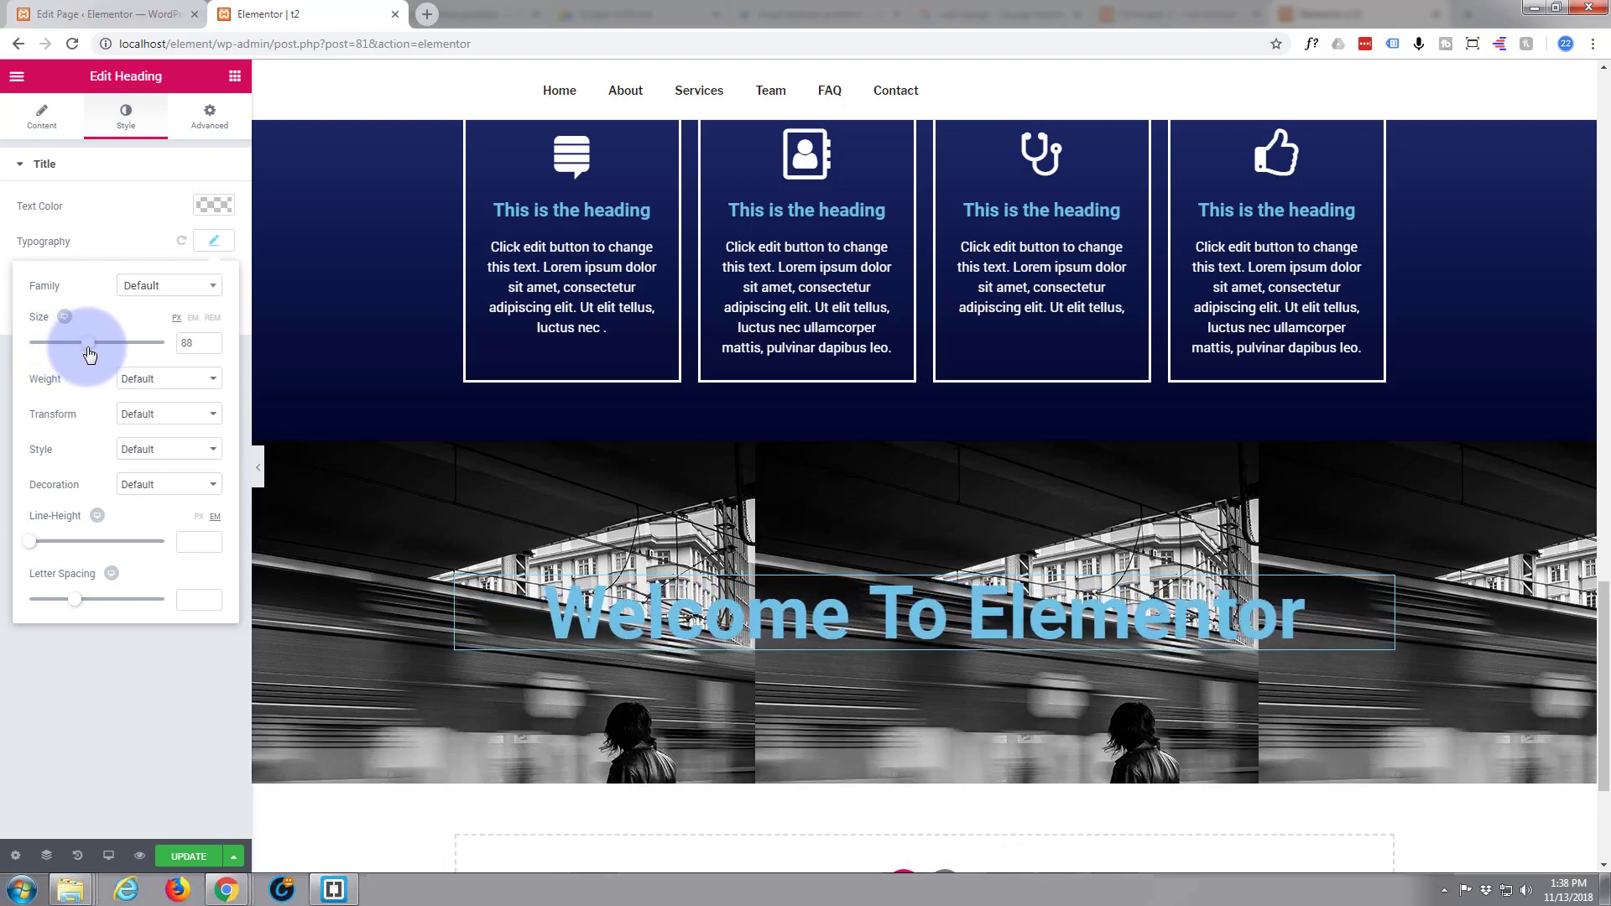
pyautogui.moveTo(89, 355); pyautogui.dragTo(84, 355)
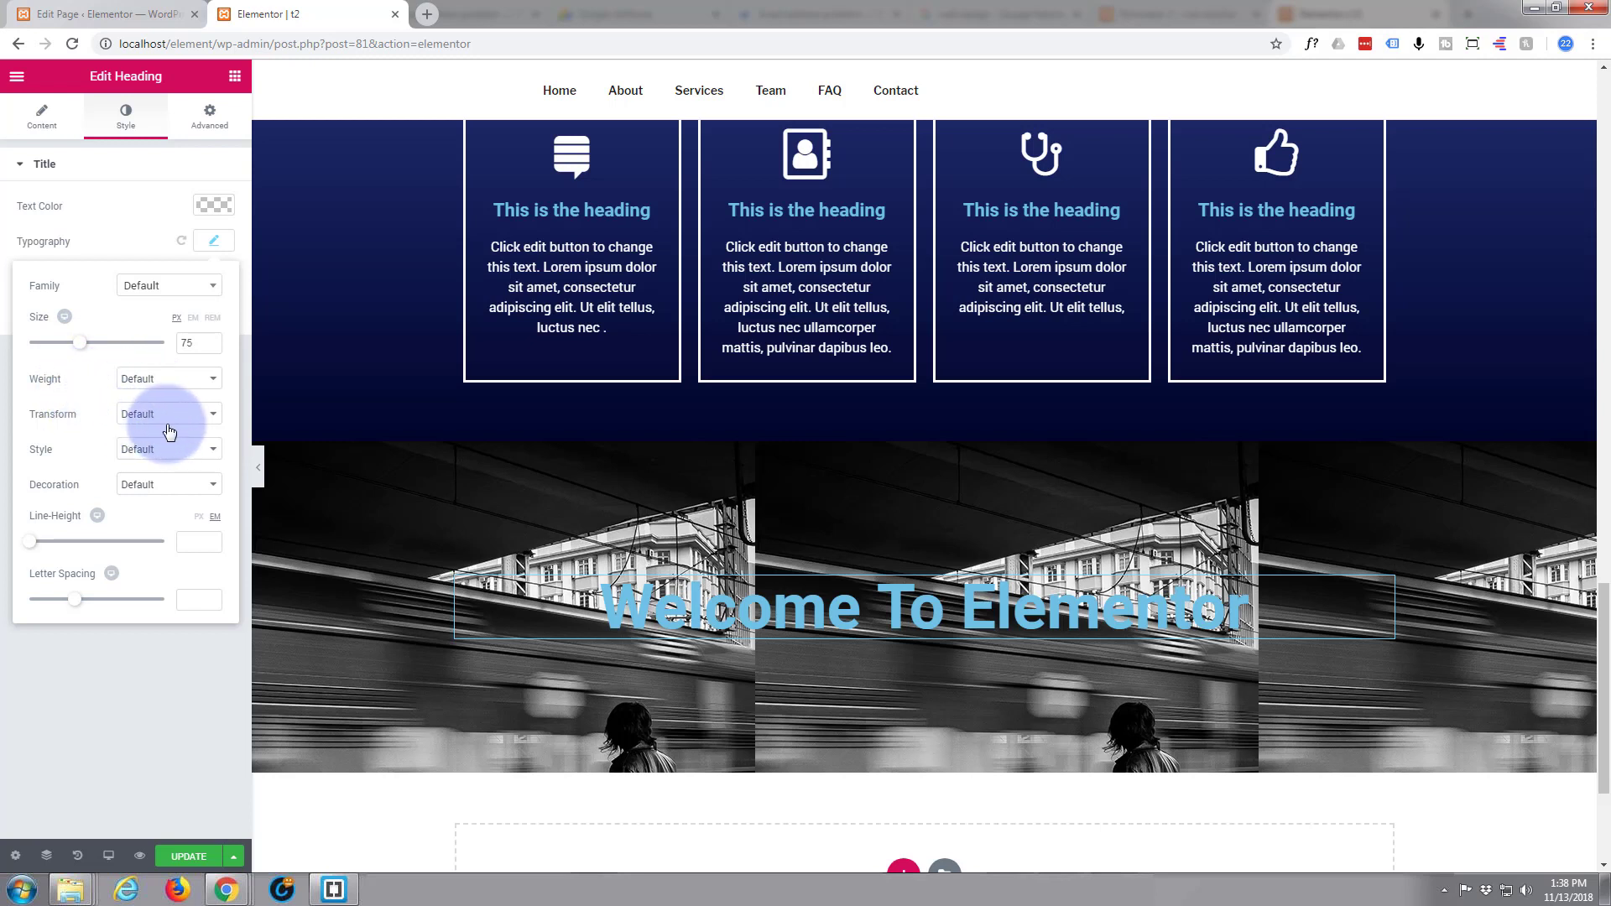
# Step: Try Uppercase transform, revert it to Default, and update the page
pyautogui.click(211, 418)
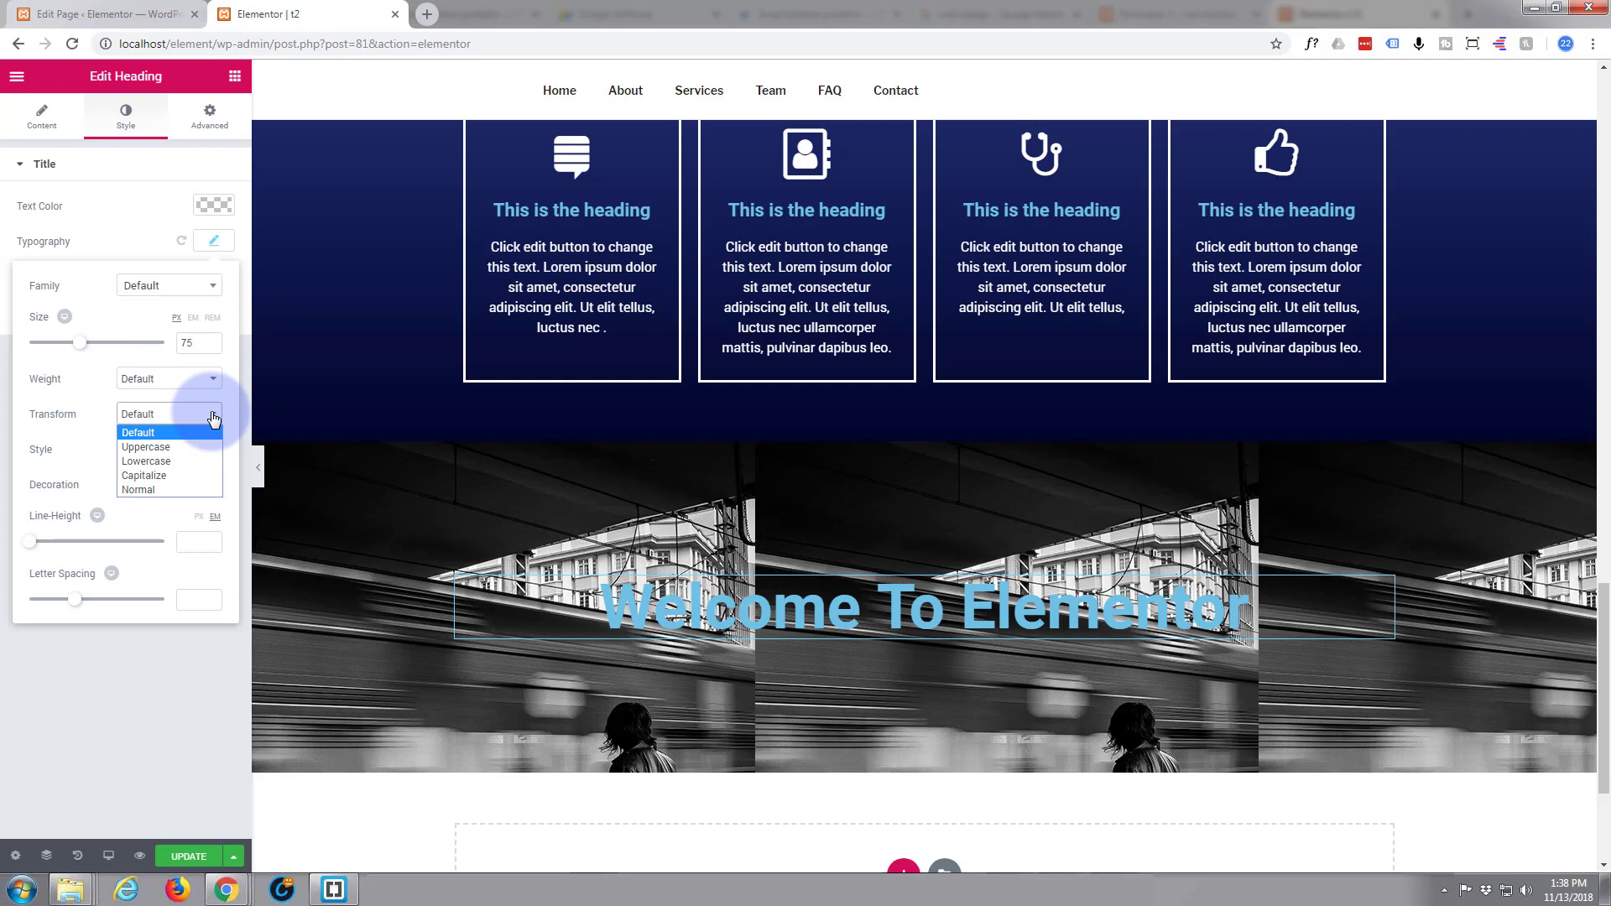
pyautogui.click(173, 451)
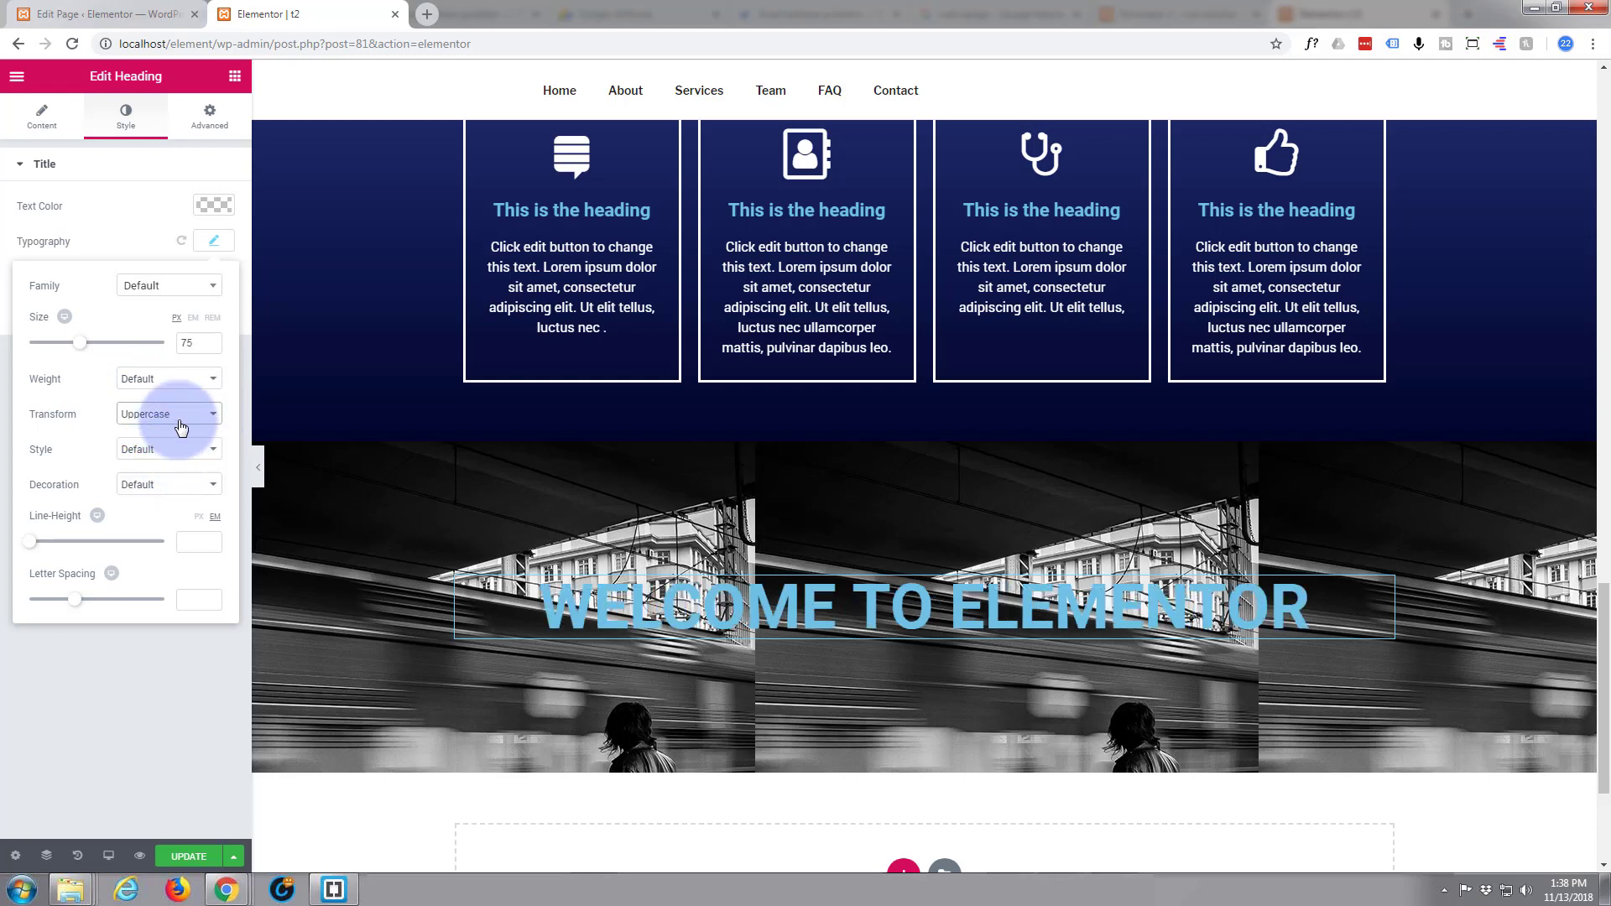
pyautogui.click(215, 418)
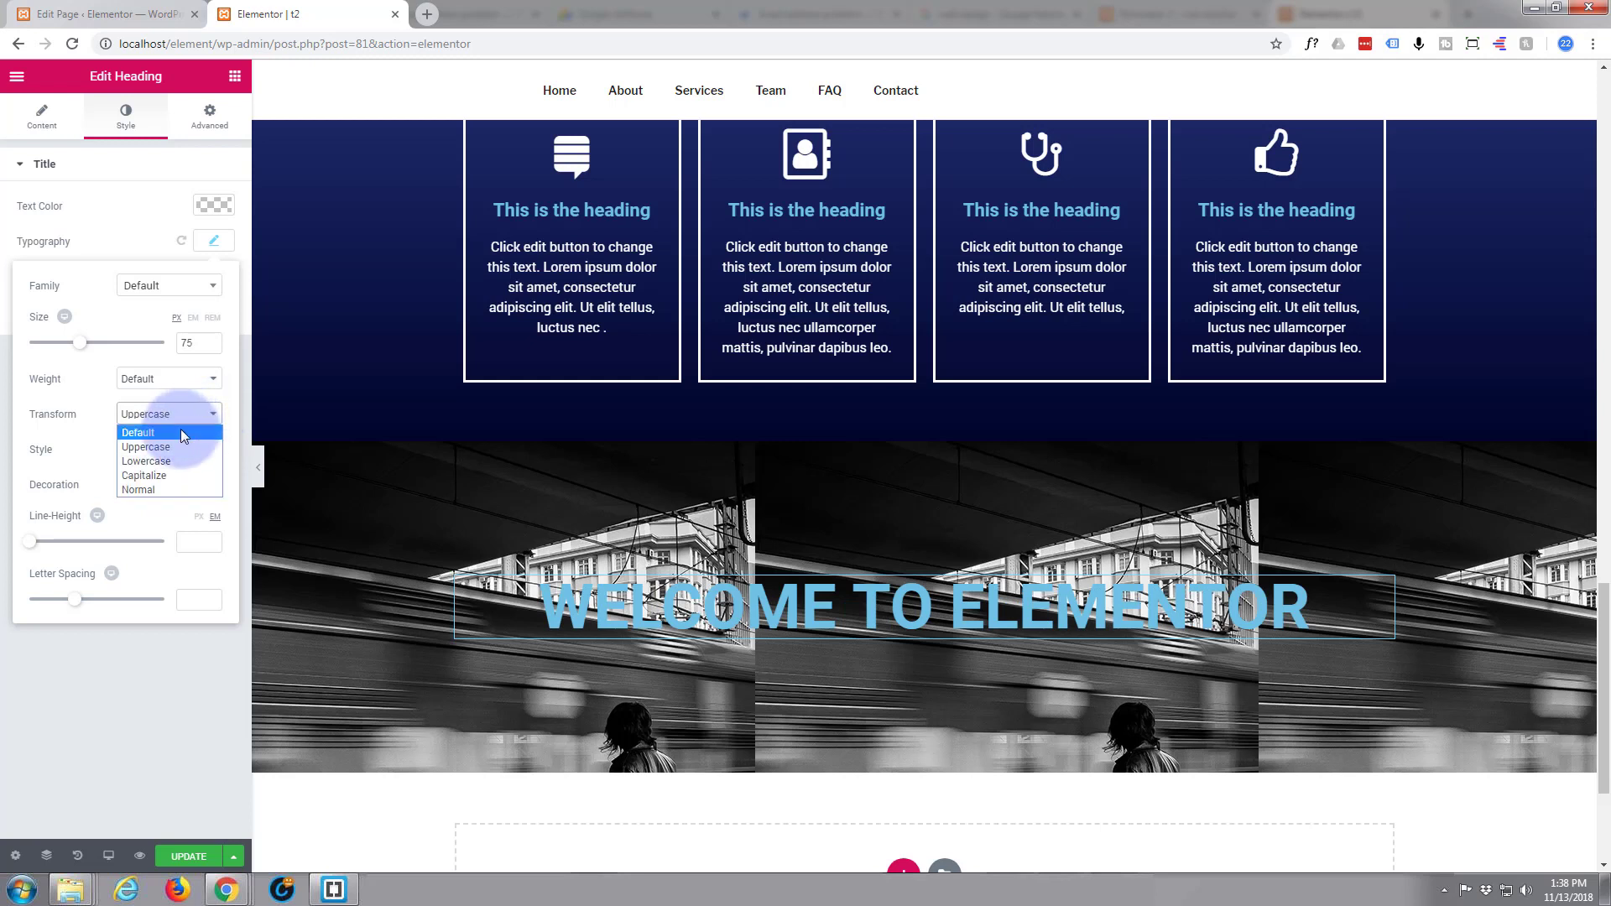
pyautogui.click(180, 430)
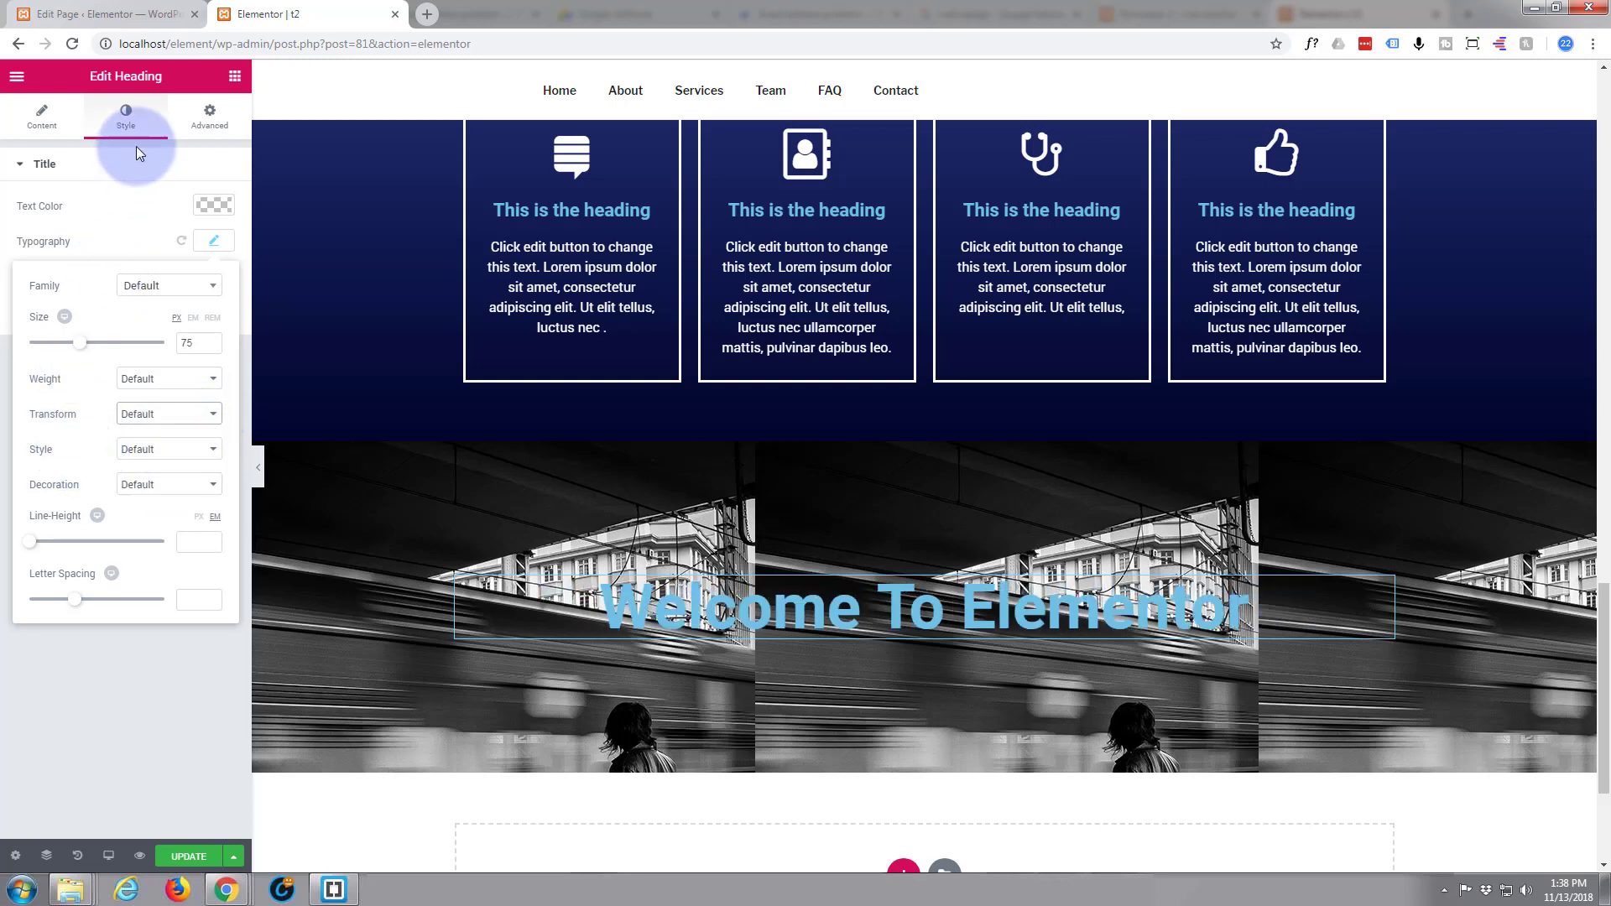
pyautogui.moveTo(386, 474)
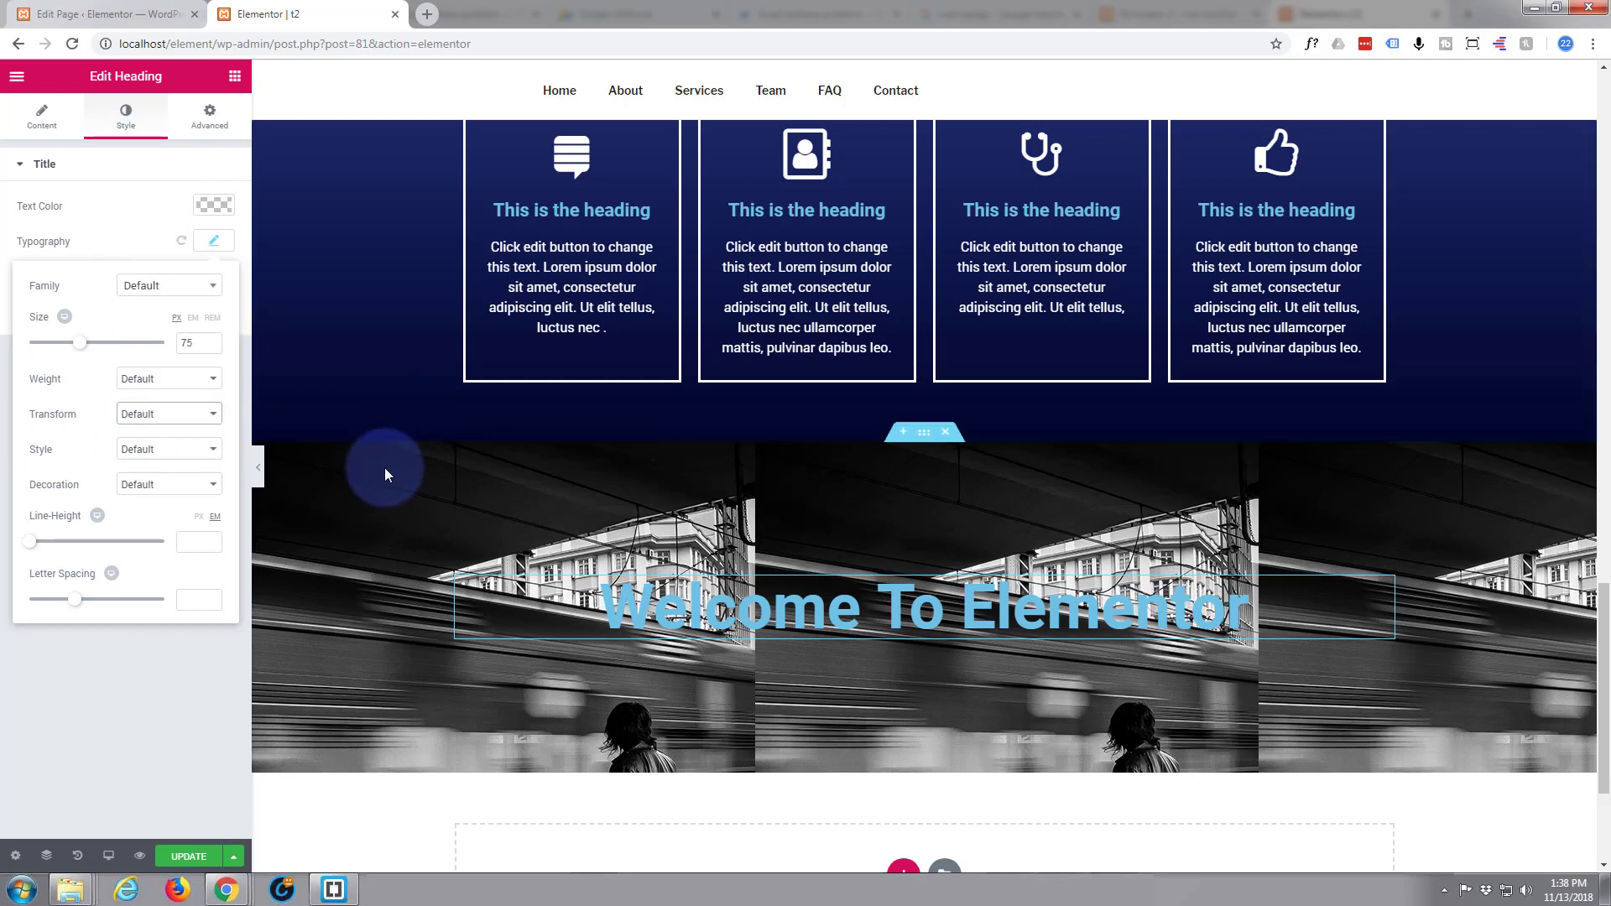
pyautogui.click(177, 856)
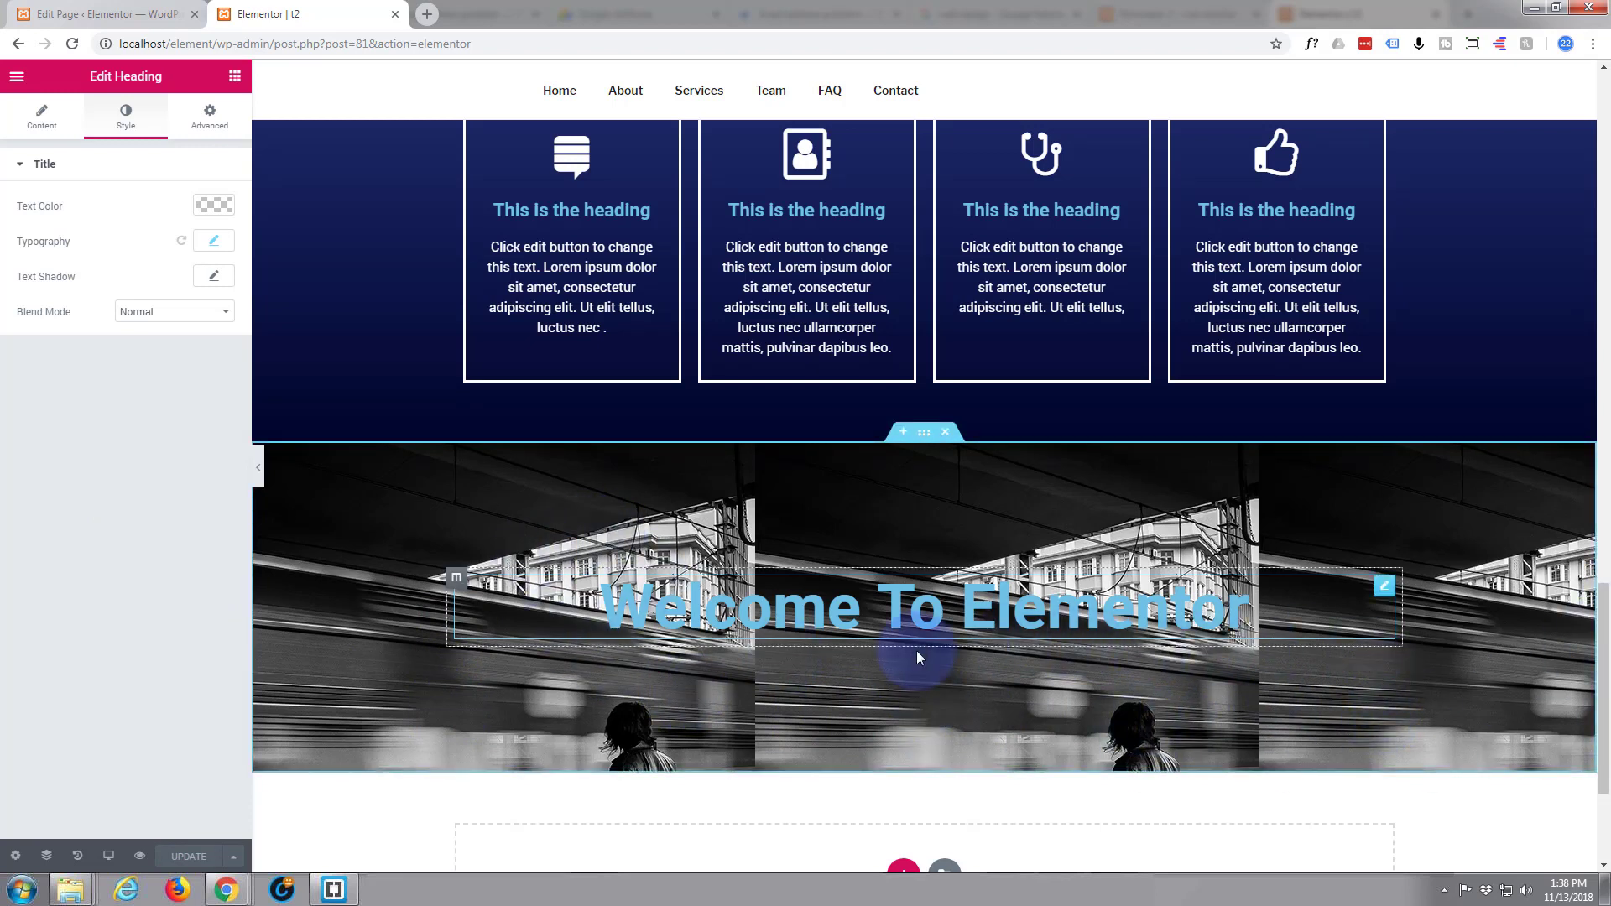
pyautogui.moveTo(924, 431)
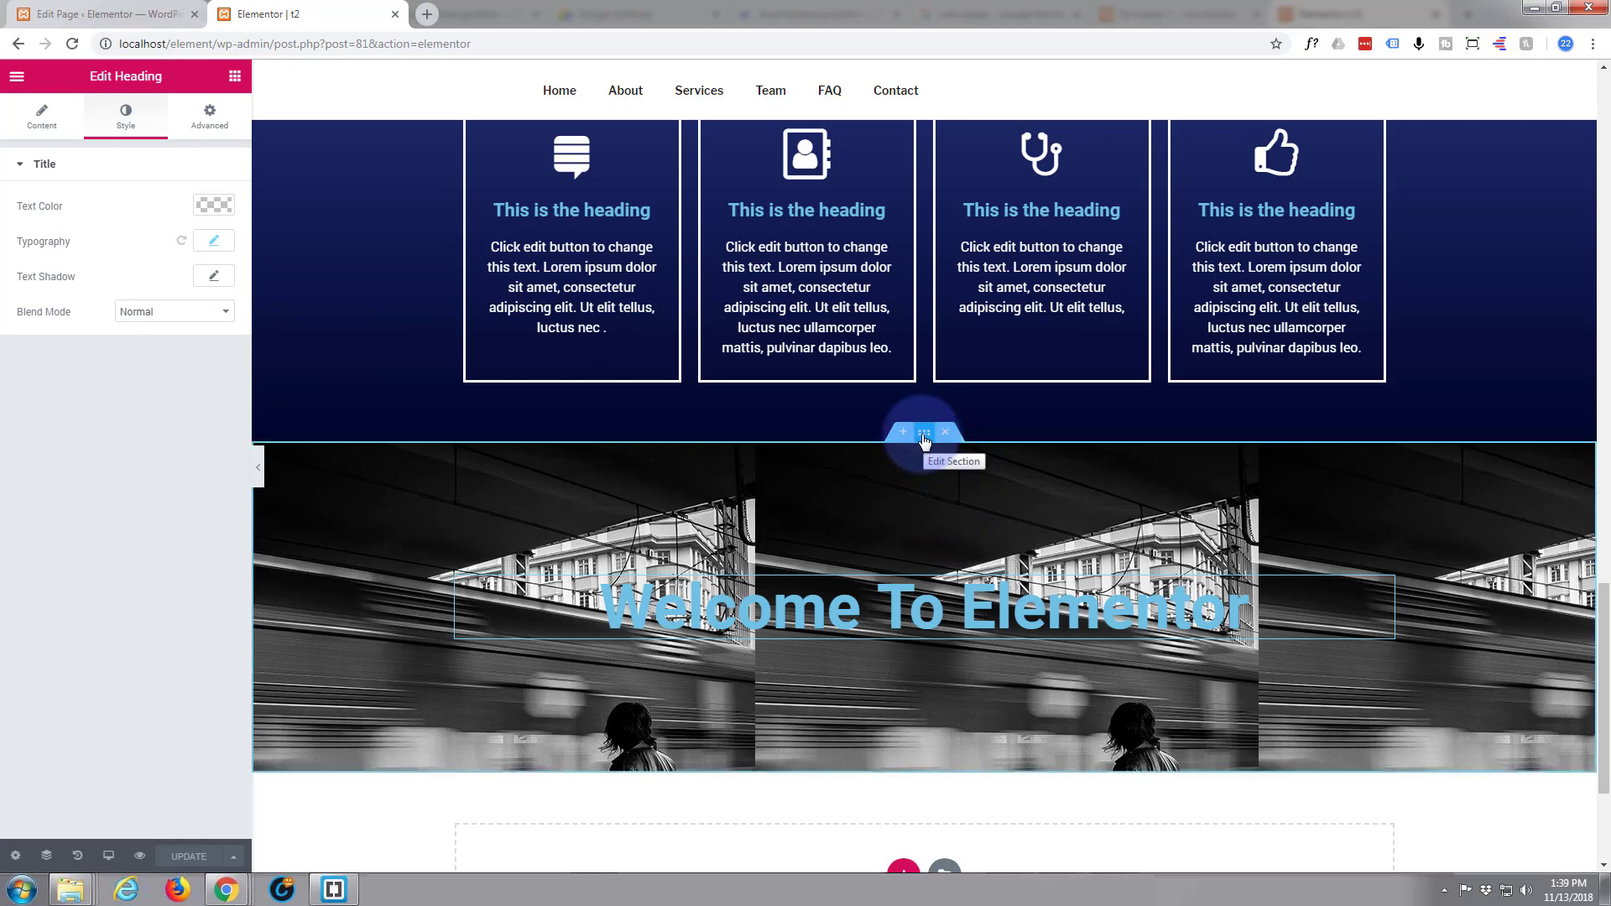
# Step: Give the train-photo section a Classic black background overlay at full opacity
pyautogui.click(924, 434)
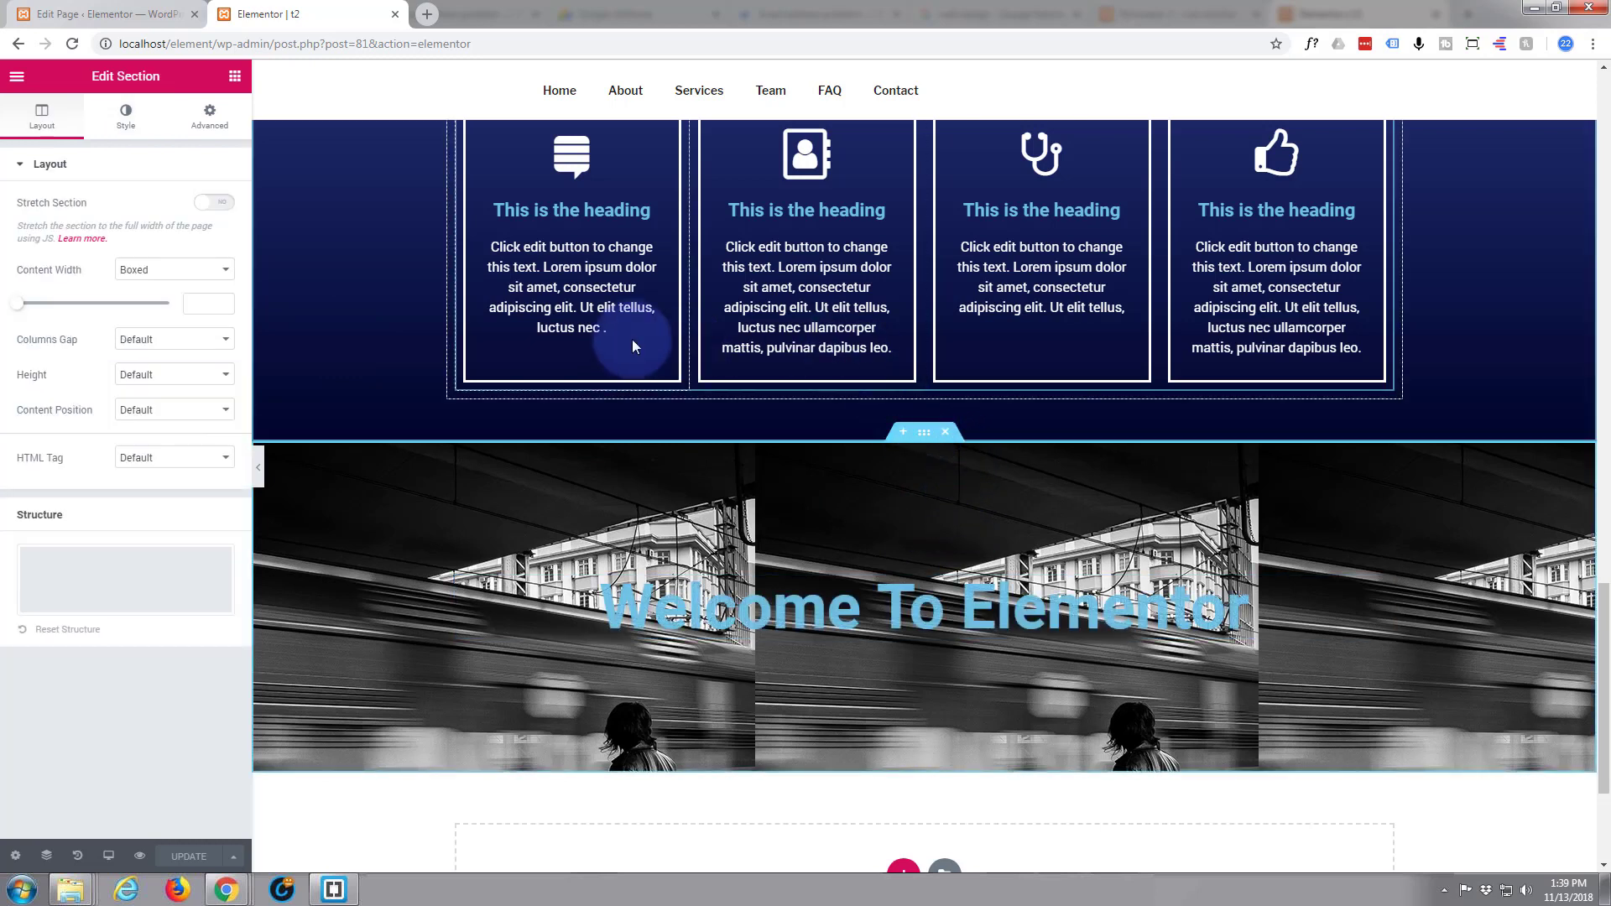
pyautogui.click(127, 115)
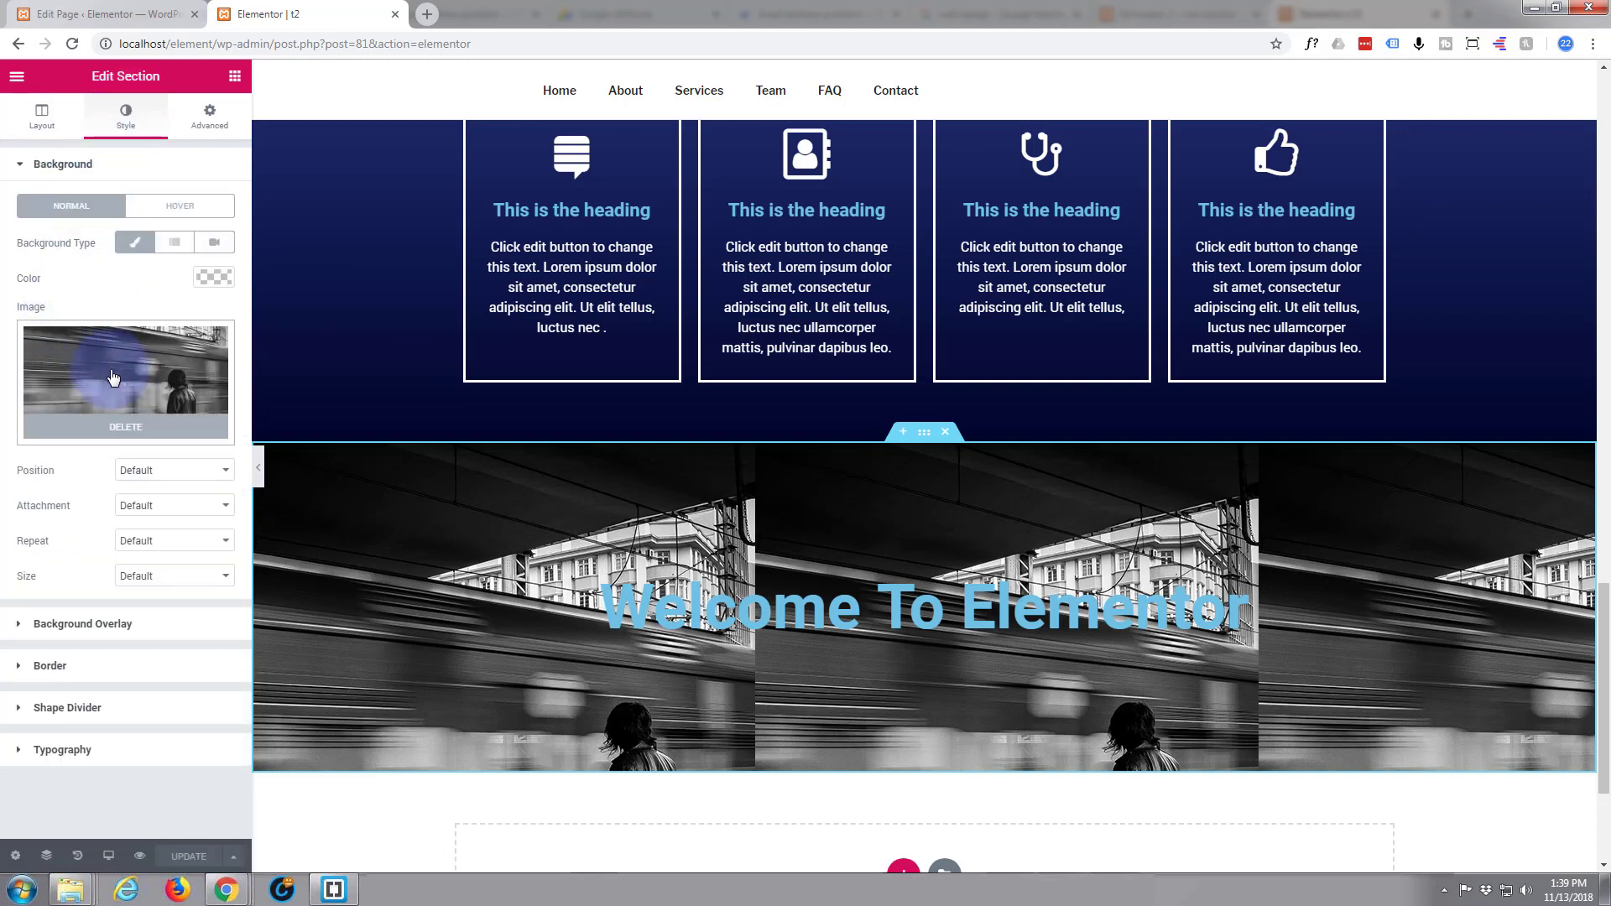
pyautogui.click(42, 672)
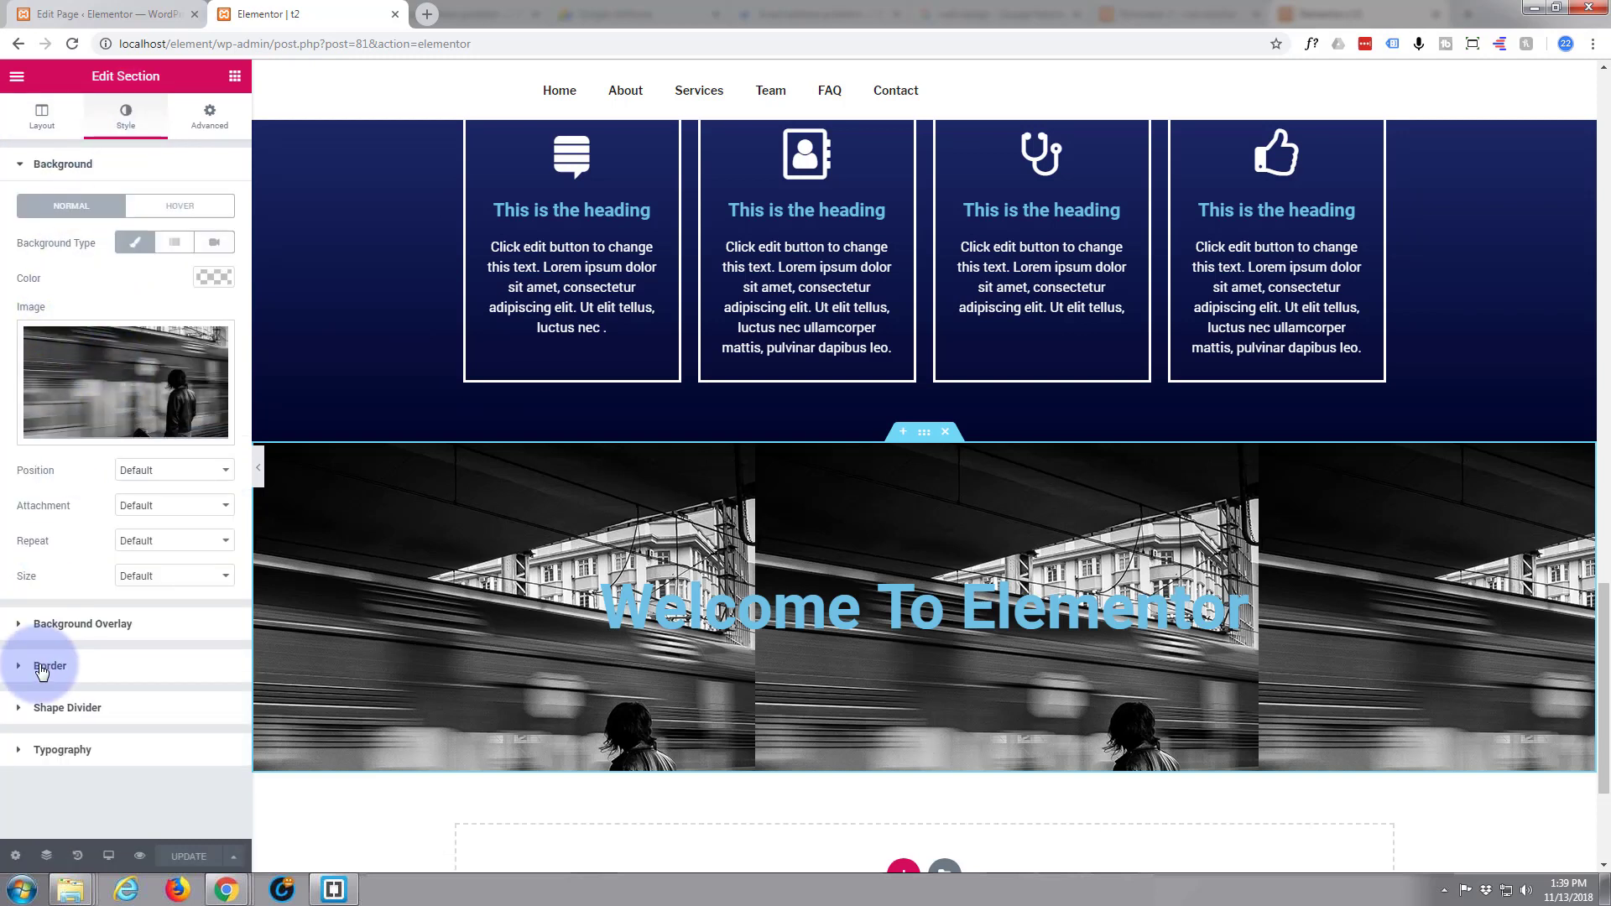
pyautogui.click(63, 624)
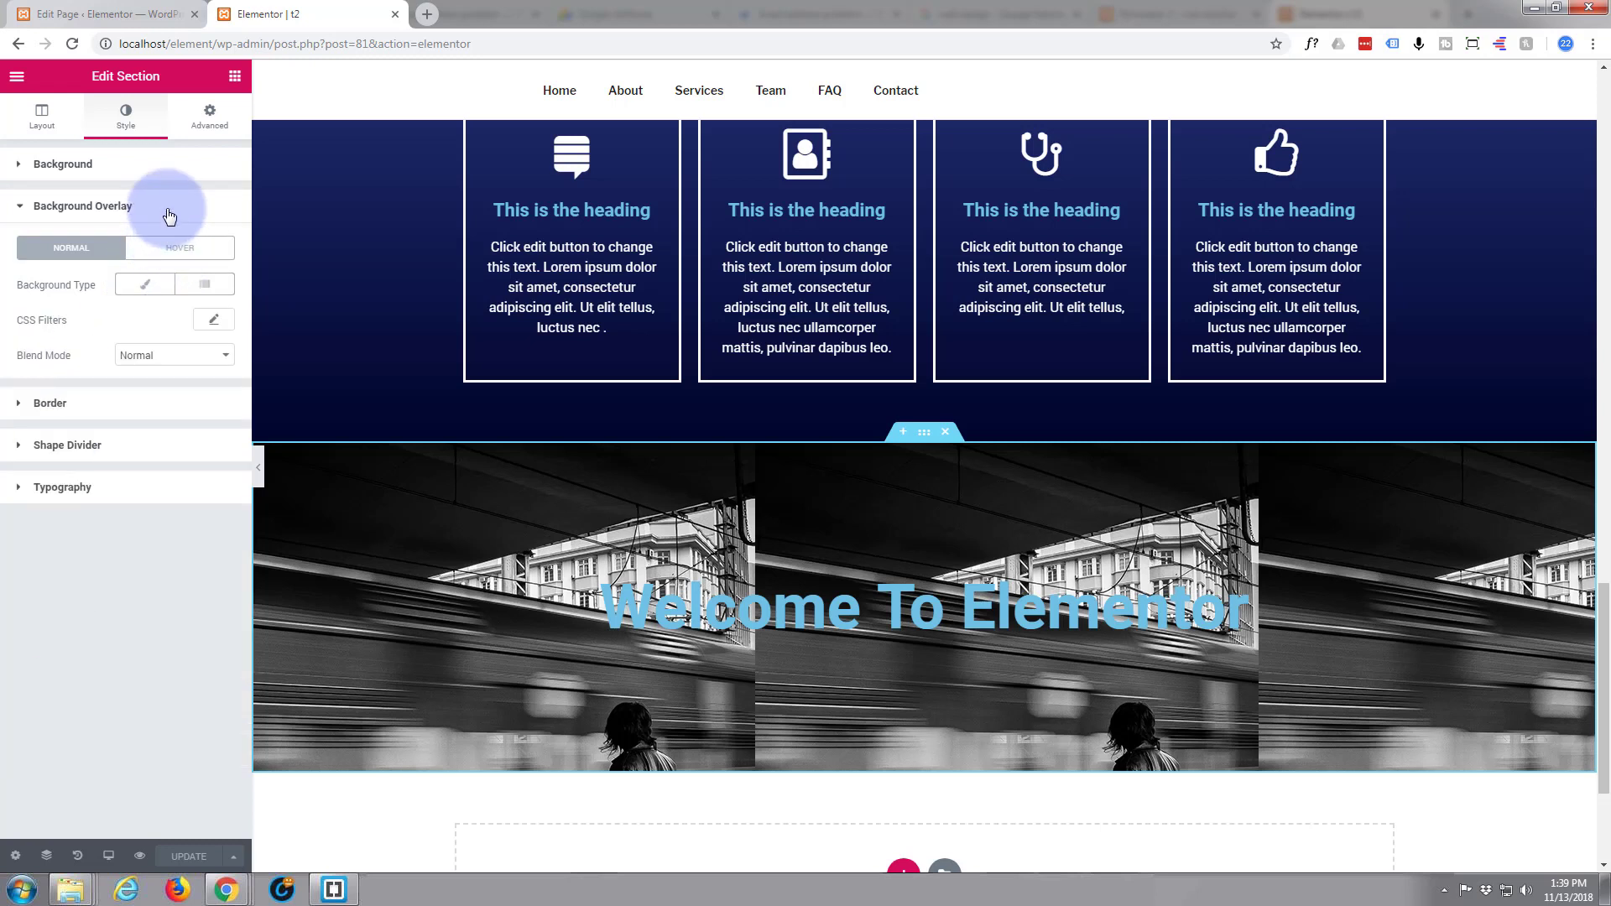
pyautogui.click(151, 289)
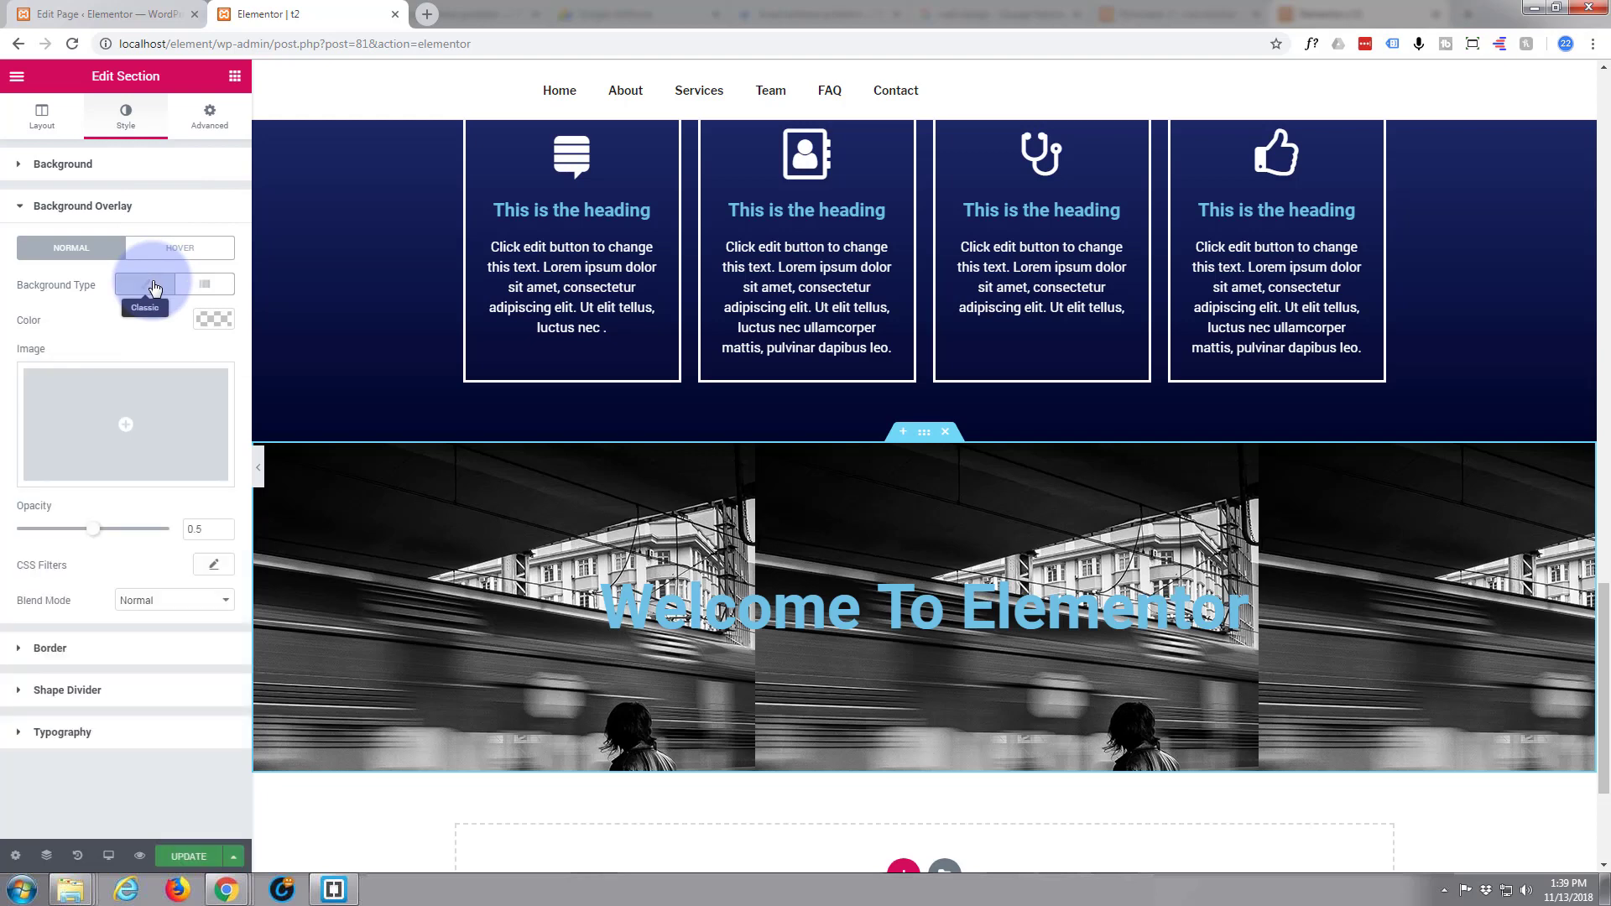
pyautogui.click(209, 324)
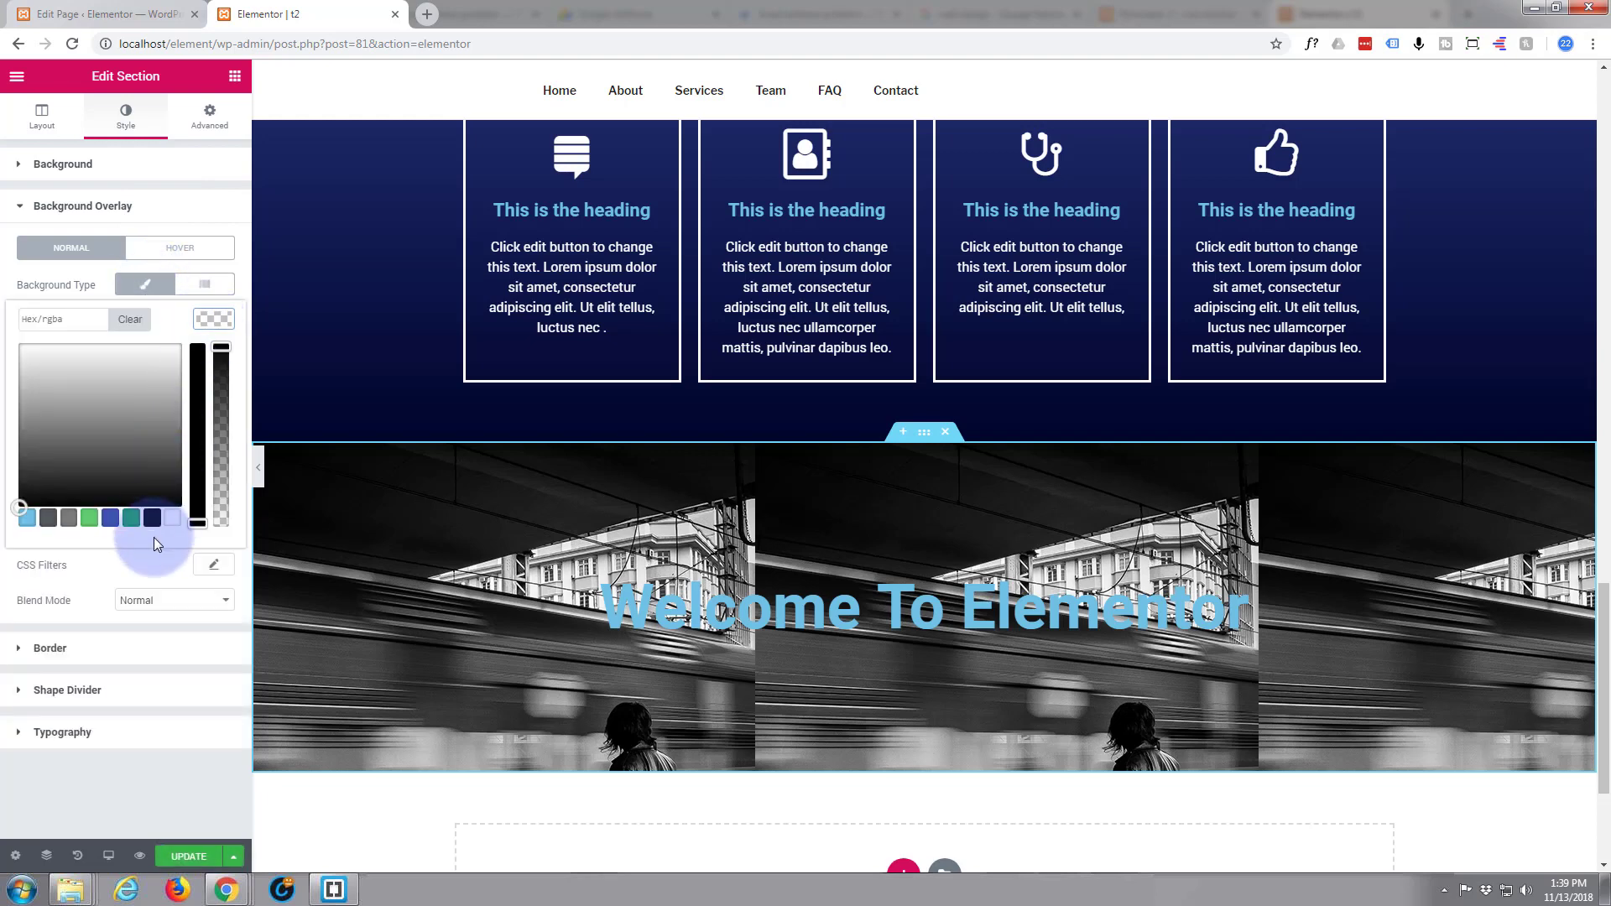
pyautogui.click(153, 517)
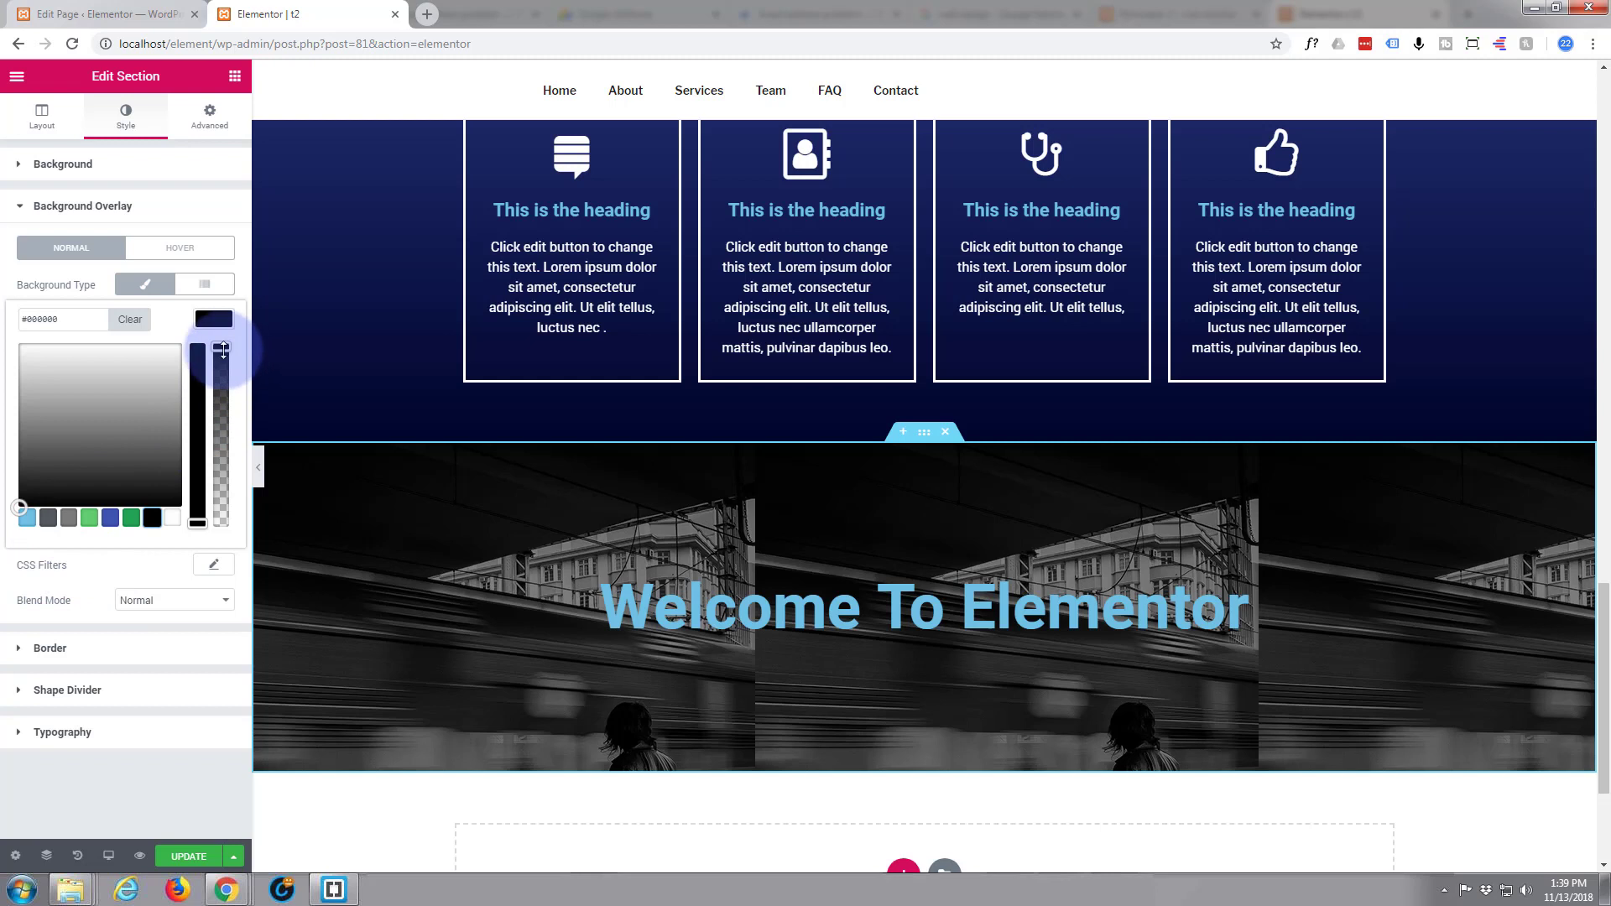
pyautogui.moveTo(221, 349); pyautogui.dragTo(222, 344)
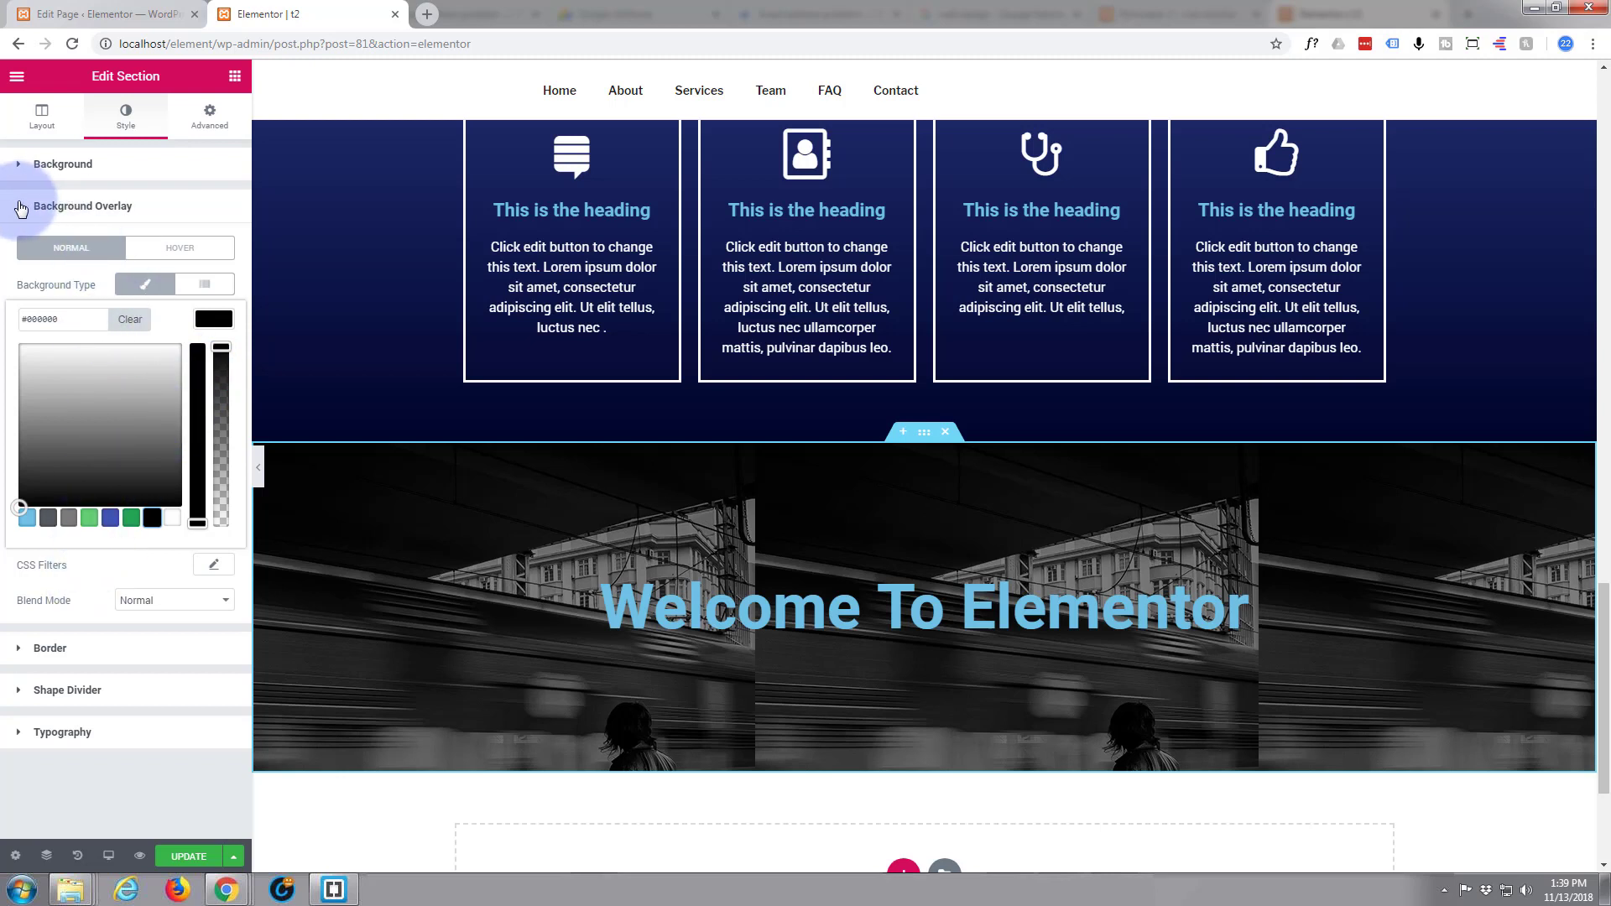
# Step: Set the background image to Center Center position, No-repeat, and Cover size
pyautogui.click(18, 163)
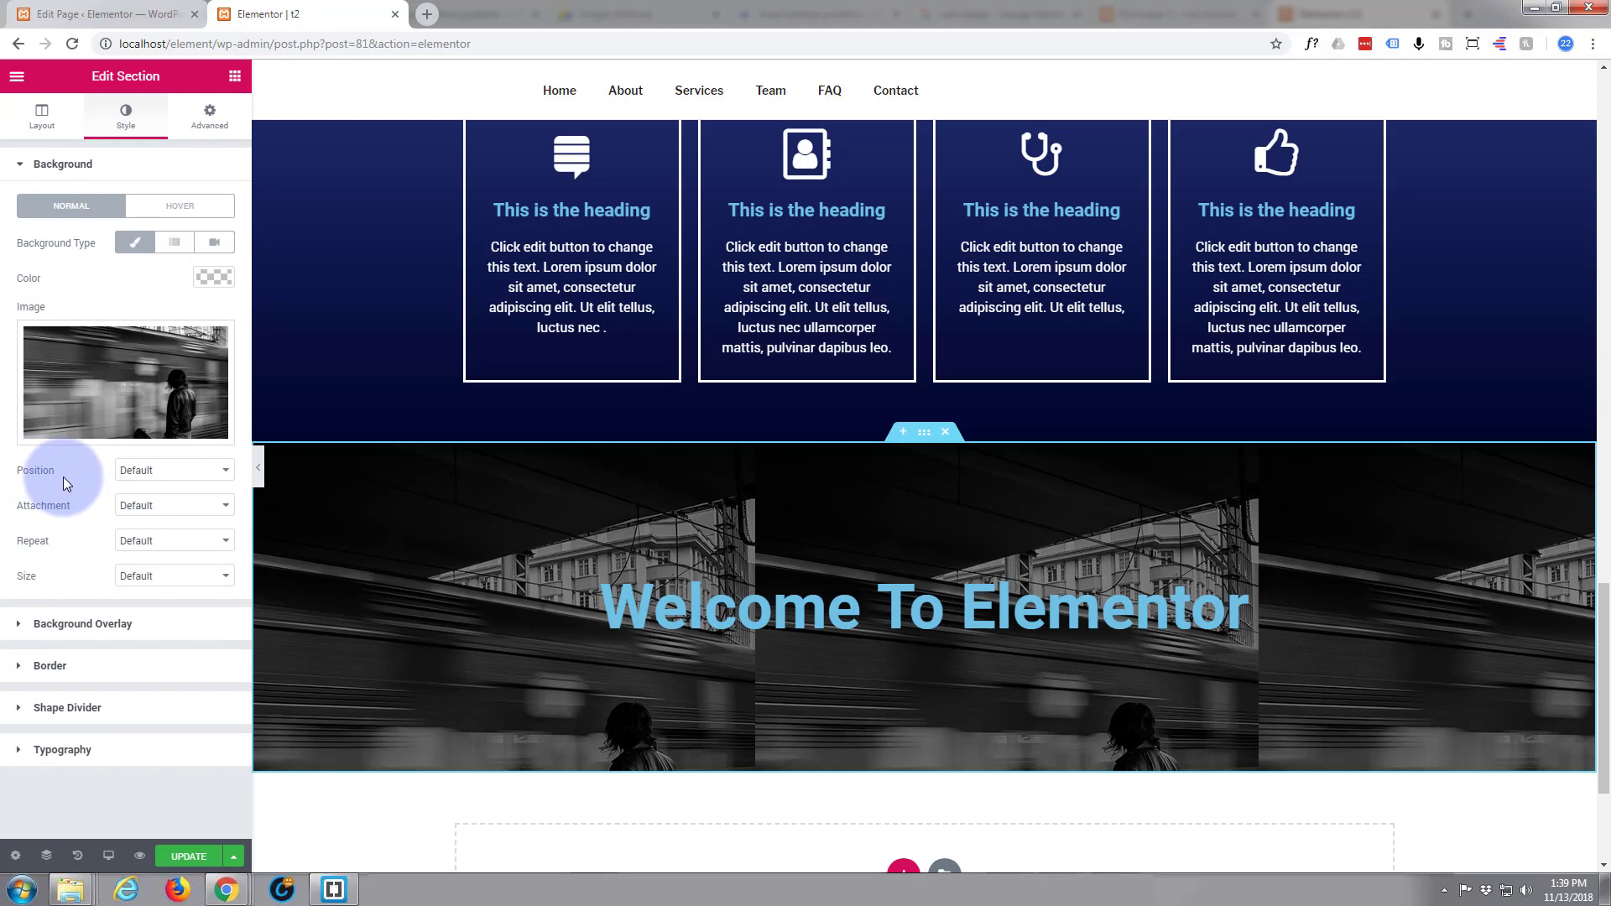
pyautogui.click(228, 473)
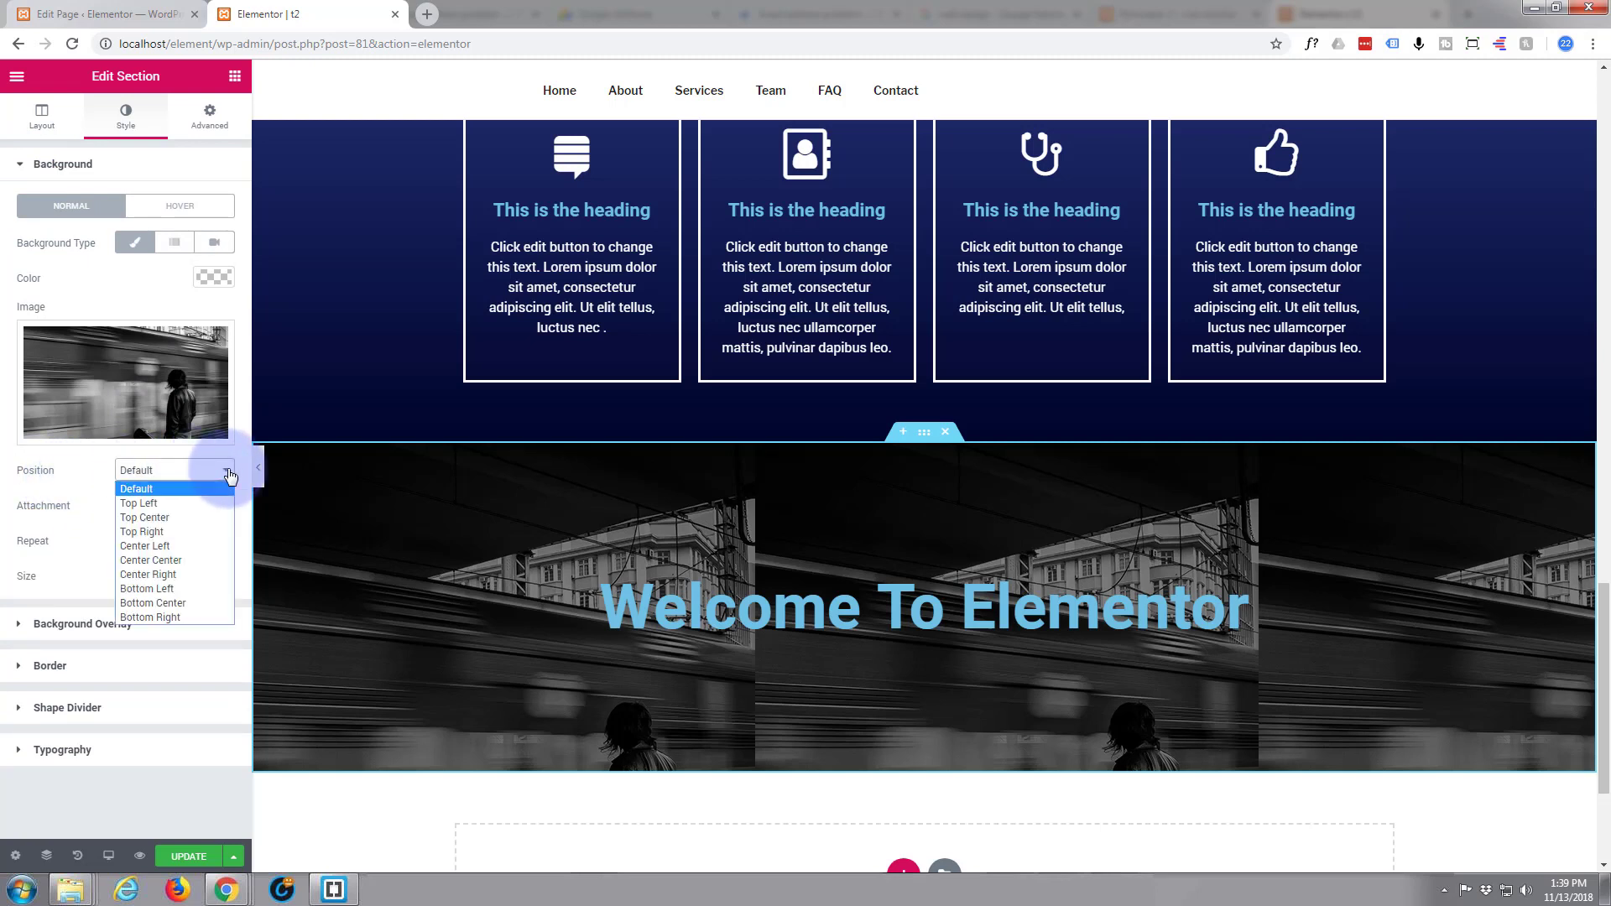
pyautogui.click(186, 562)
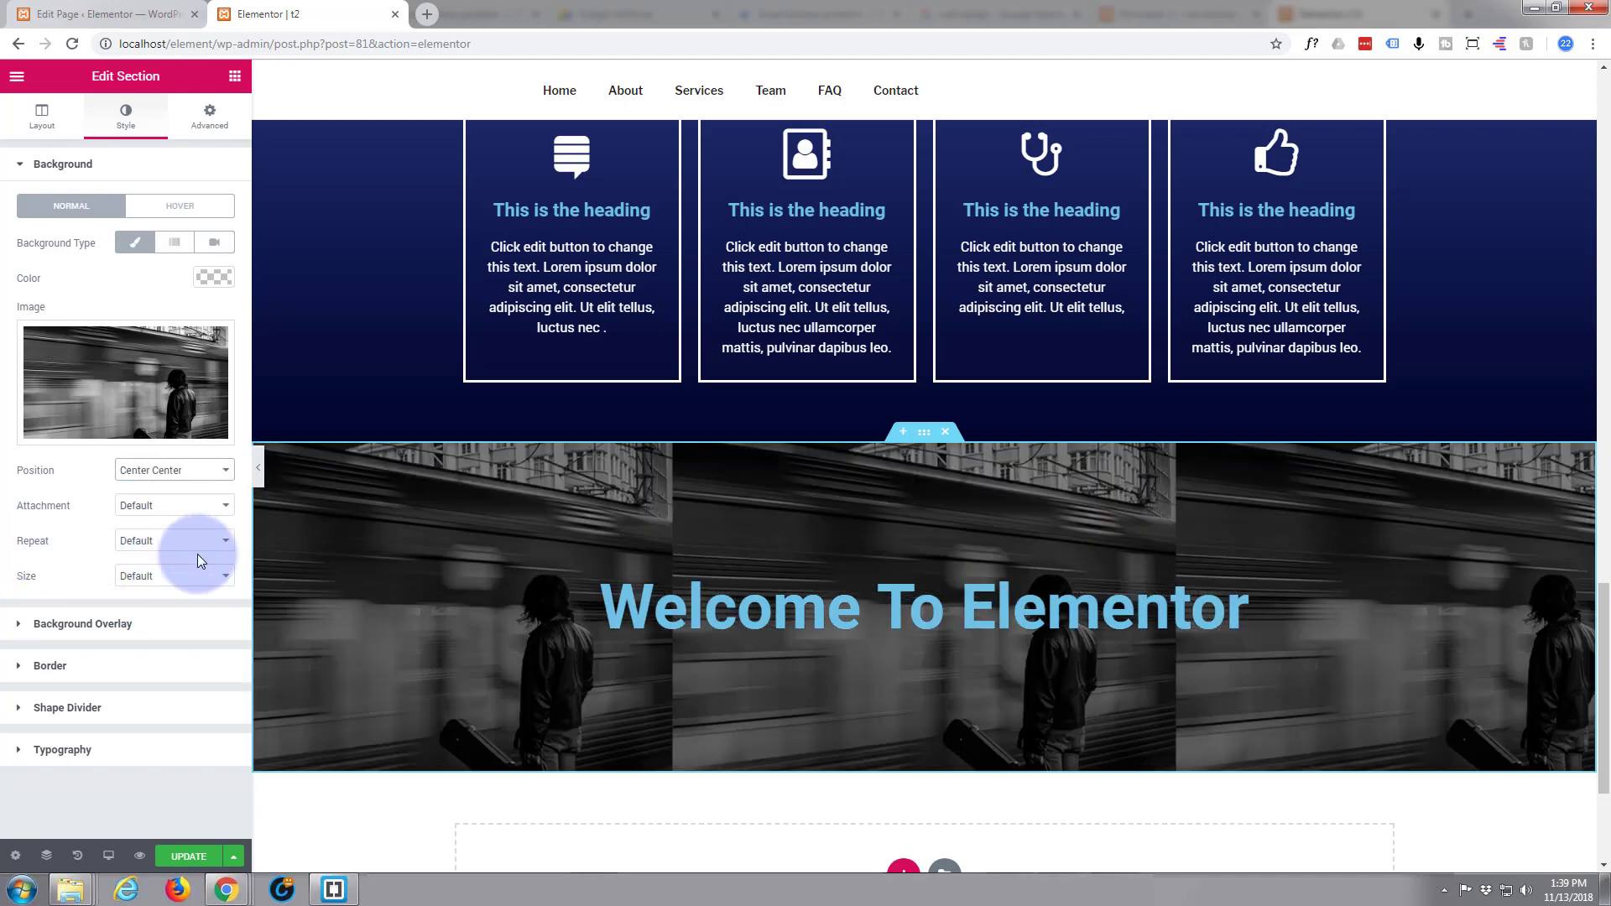
pyautogui.click(225, 546)
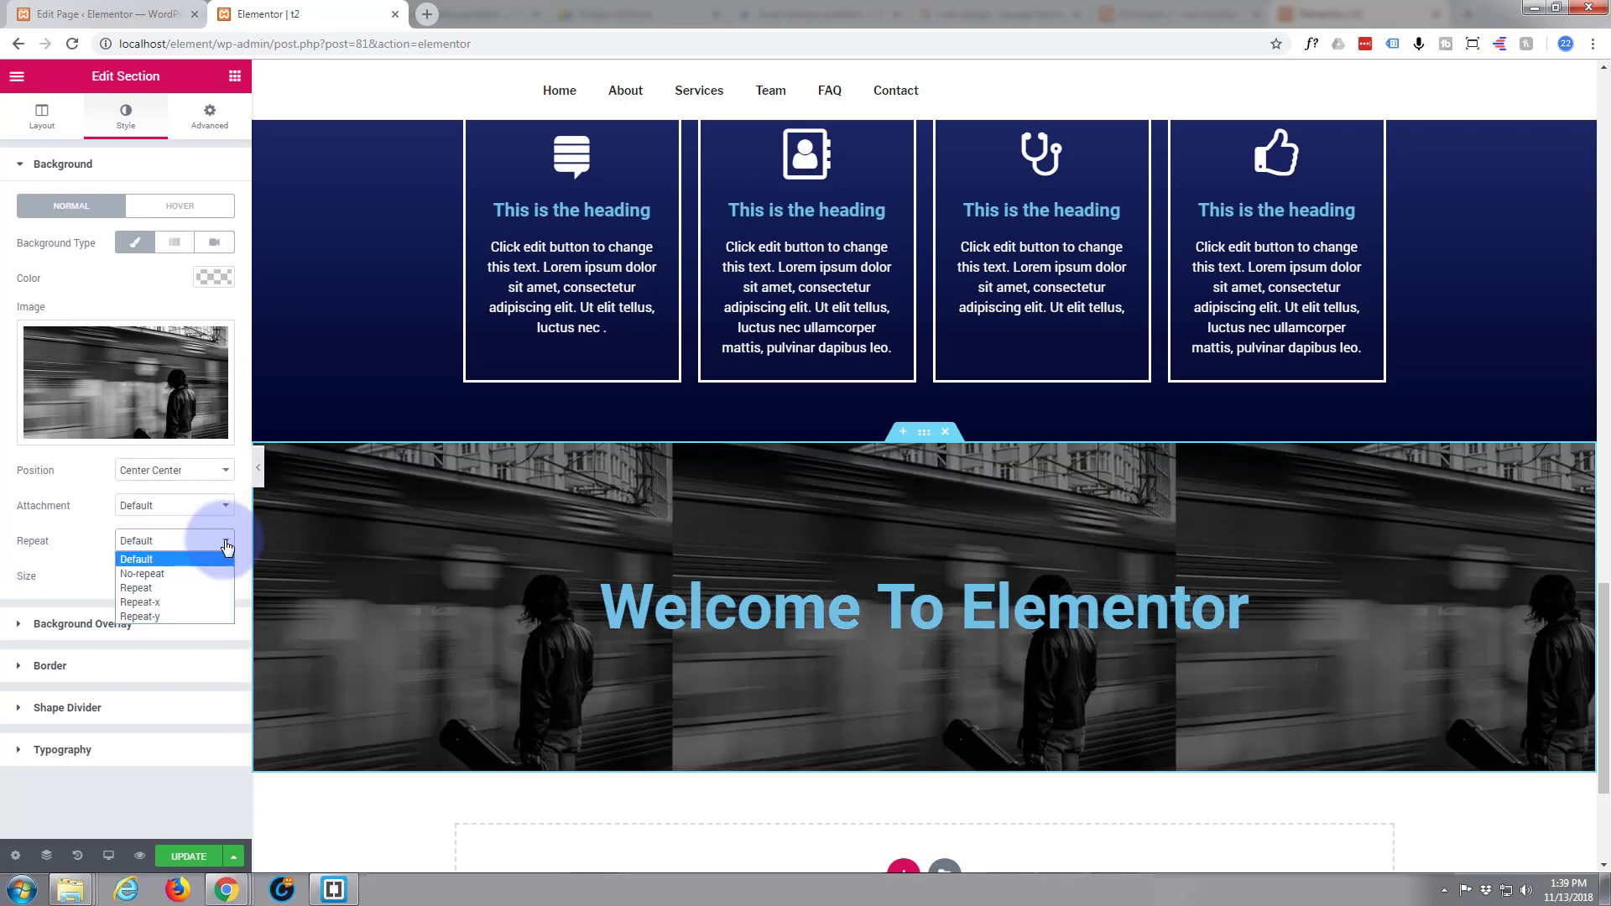
pyautogui.click(183, 574)
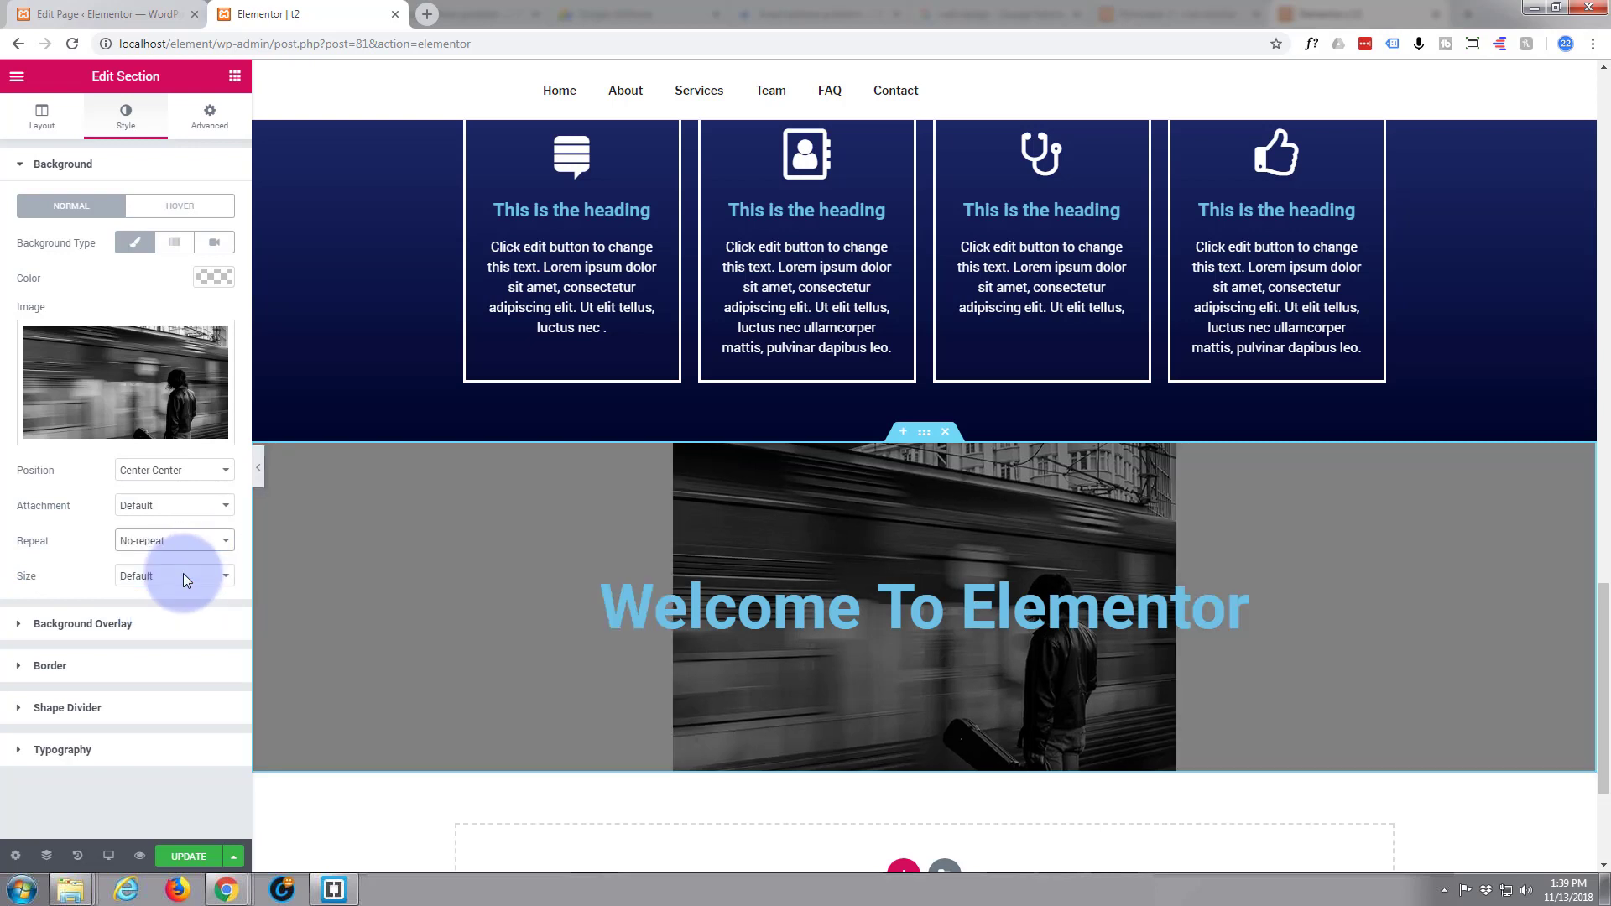
pyautogui.click(228, 582)
pyautogui.click(182, 626)
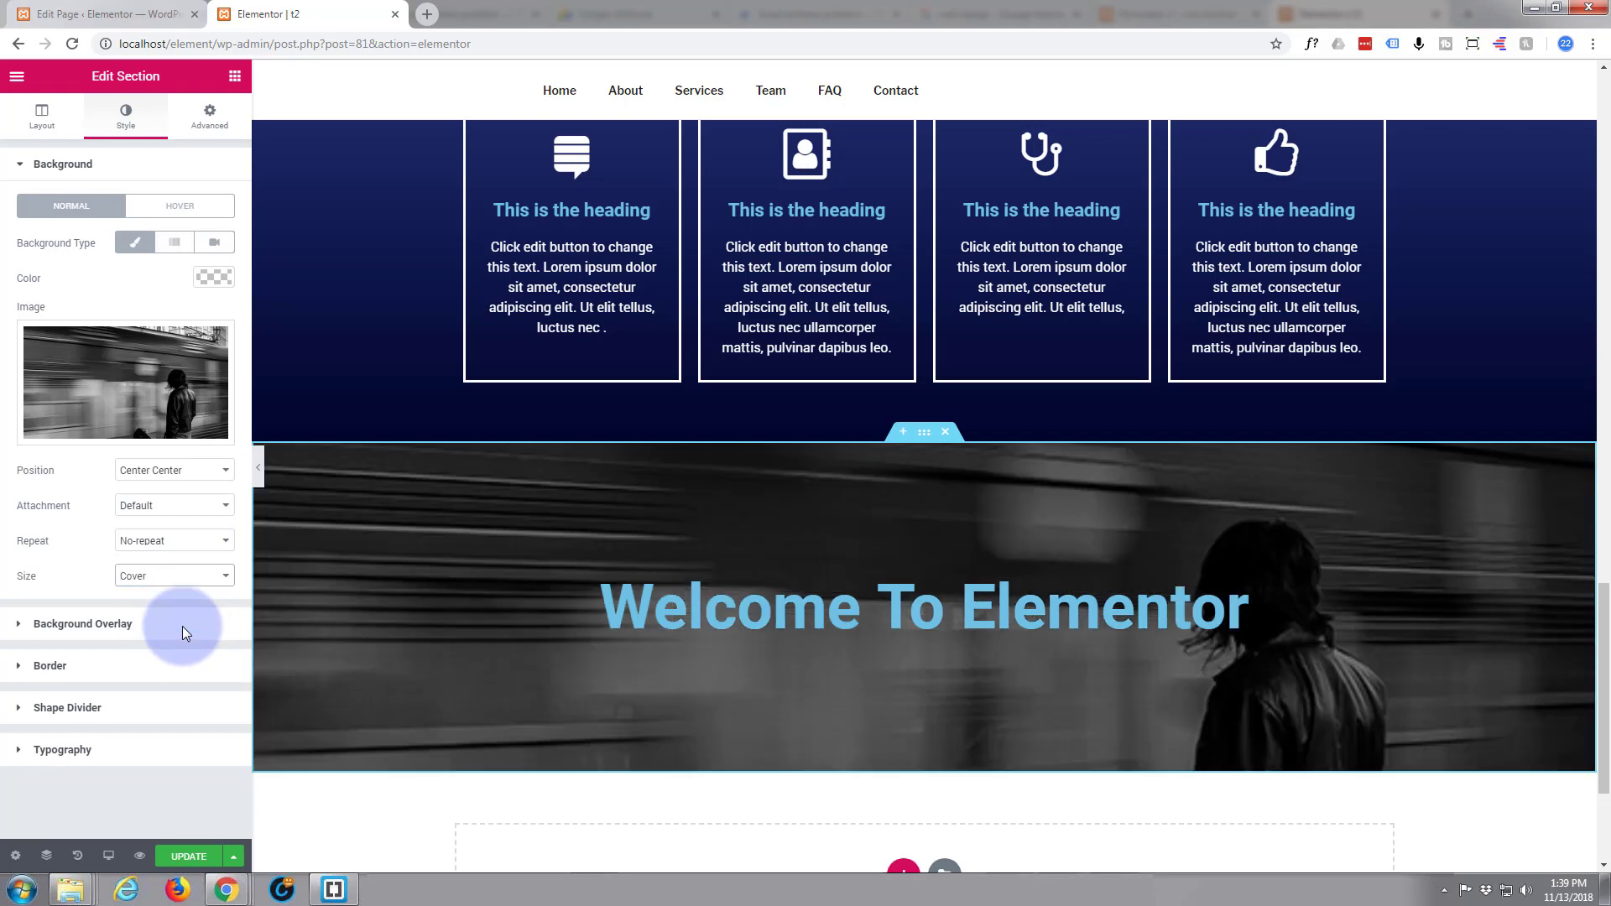
pyautogui.scroll(1, 461, 684)
pyautogui.scroll(-1, 461, 684)
pyautogui.scroll(-1, 461, 684)
pyautogui.scroll(1, 461, 682)
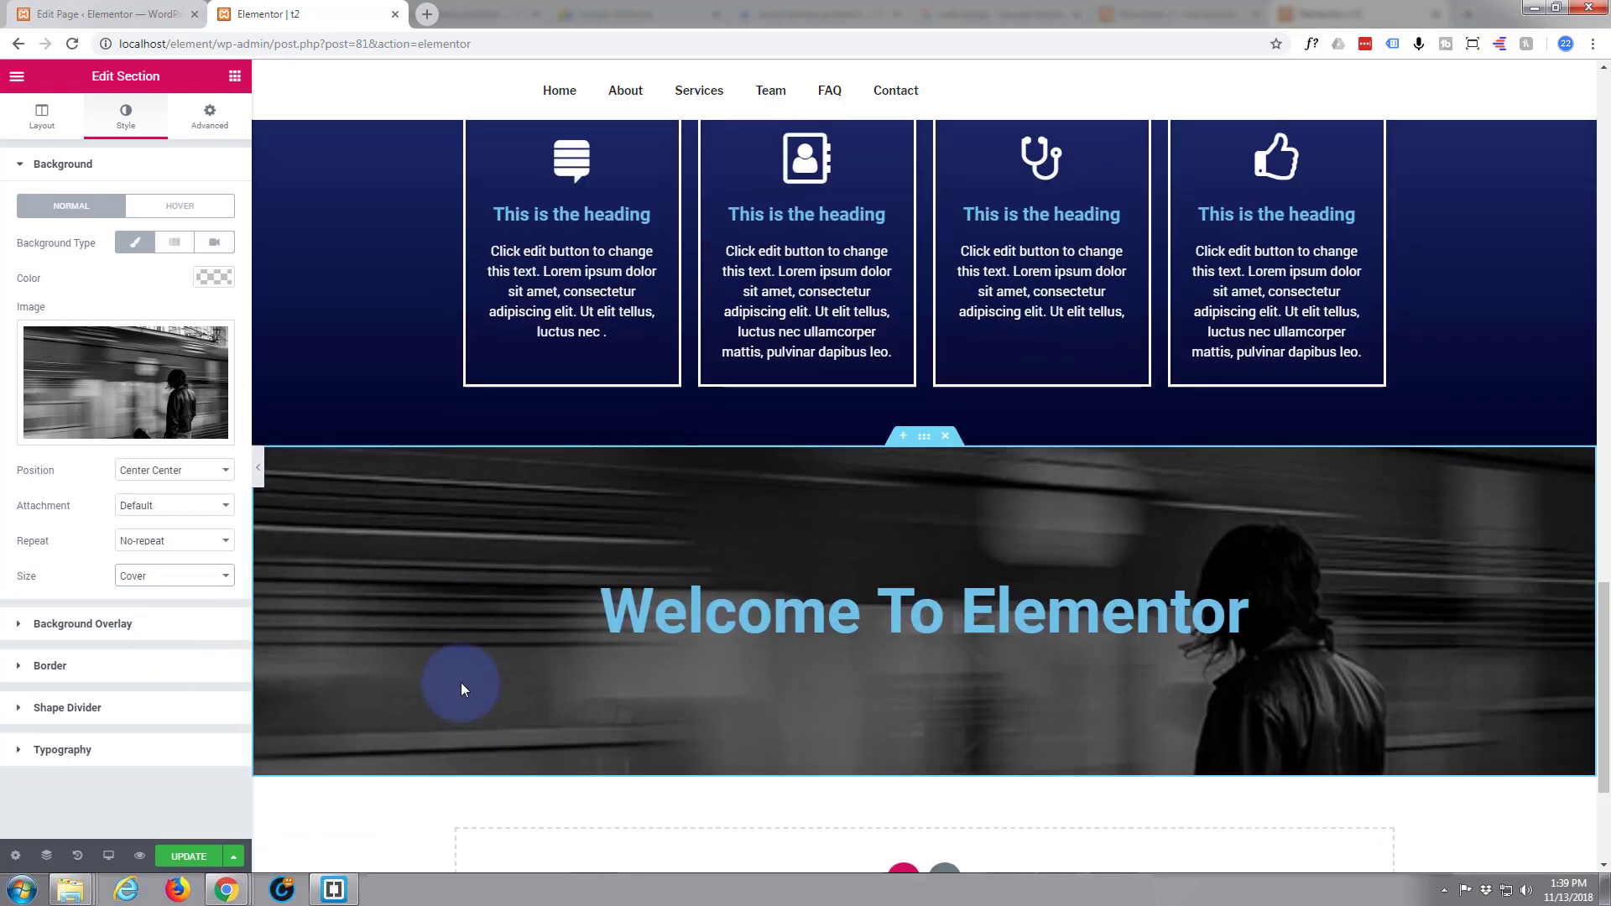
pyautogui.scroll(2, 460, 682)
pyautogui.scroll(-1, 461, 688)
pyautogui.scroll(-1, 461, 688)
pyautogui.scroll(1, 460, 686)
pyautogui.scroll(-1, 457, 679)
pyautogui.scroll(-1, 456, 679)
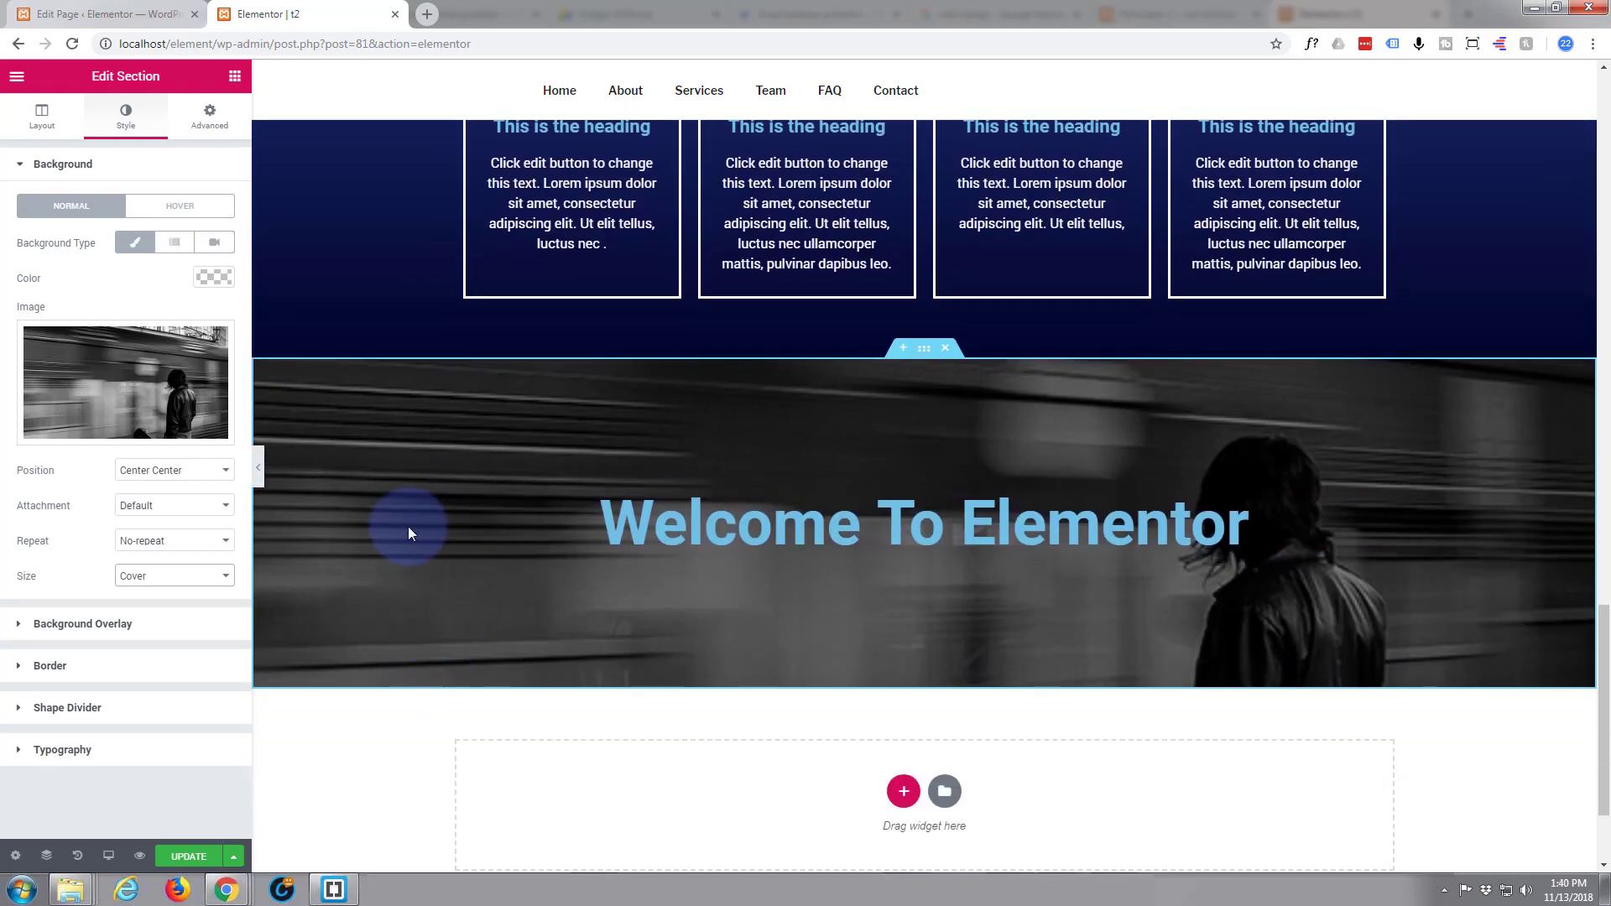
# Step: Set the background attachment to Fixed and update the page
pyautogui.click(228, 512)
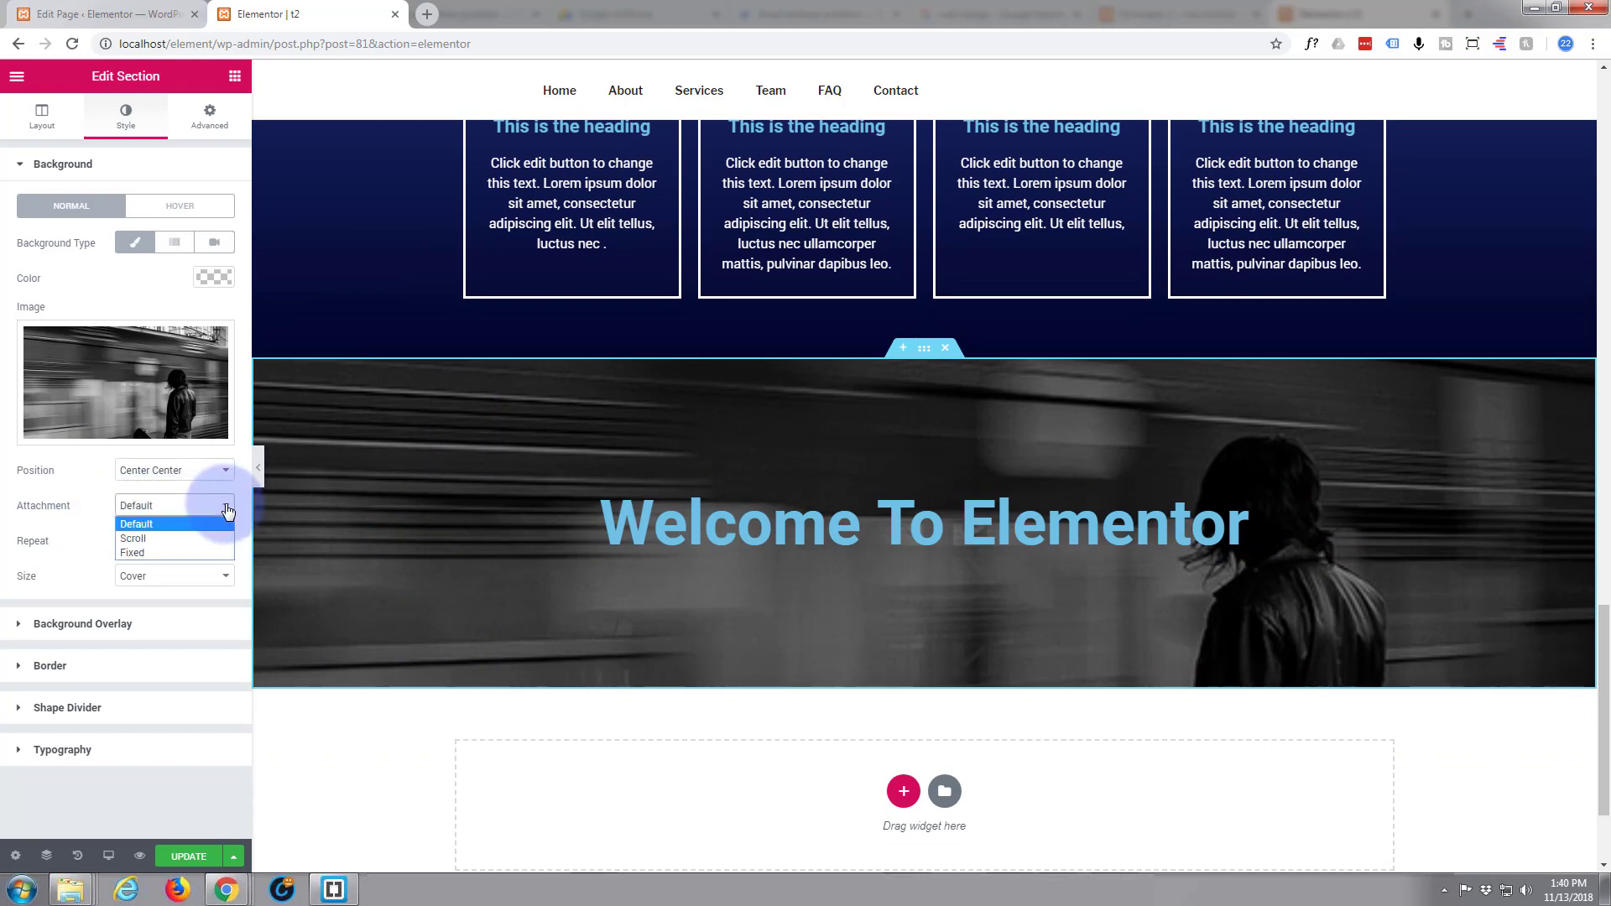
pyautogui.click(188, 548)
pyautogui.scroll(-2, 384, 574)
pyautogui.scroll(2, 385, 574)
pyautogui.scroll(3, 385, 574)
pyautogui.scroll(2, 384, 574)
pyautogui.scroll(-3, 386, 576)
pyautogui.scroll(-2, 386, 576)
pyautogui.scroll(2, 387, 568)
pyautogui.scroll(-1, 389, 557)
pyautogui.scroll(2, 390, 563)
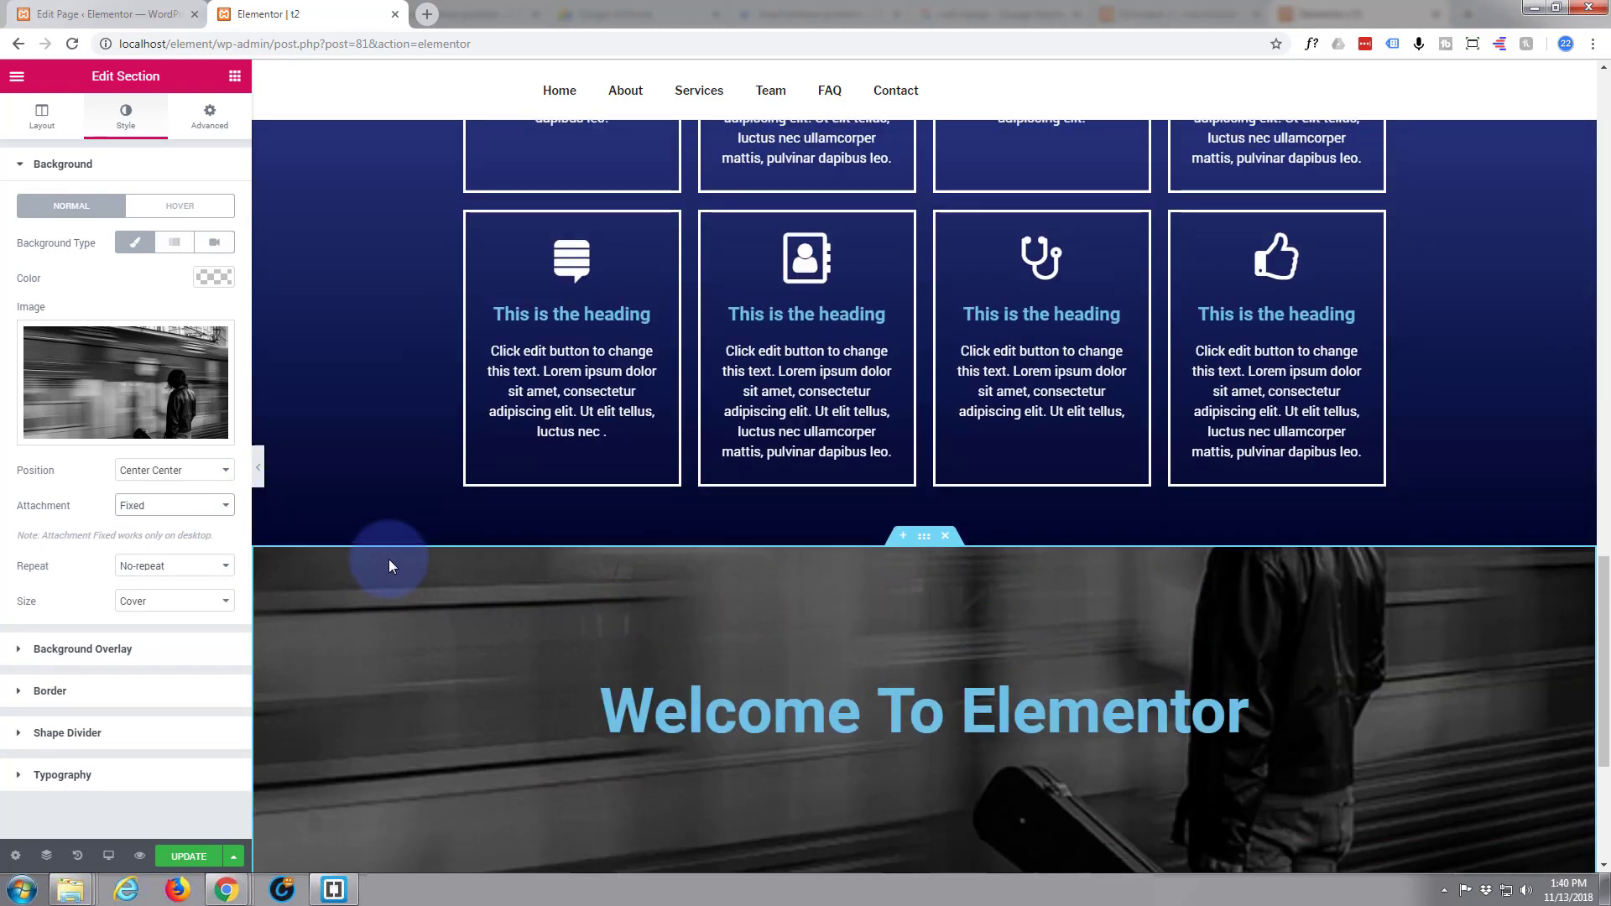
pyautogui.scroll(1, 390, 563)
pyautogui.scroll(-3, 390, 563)
pyautogui.scroll(-2, 390, 563)
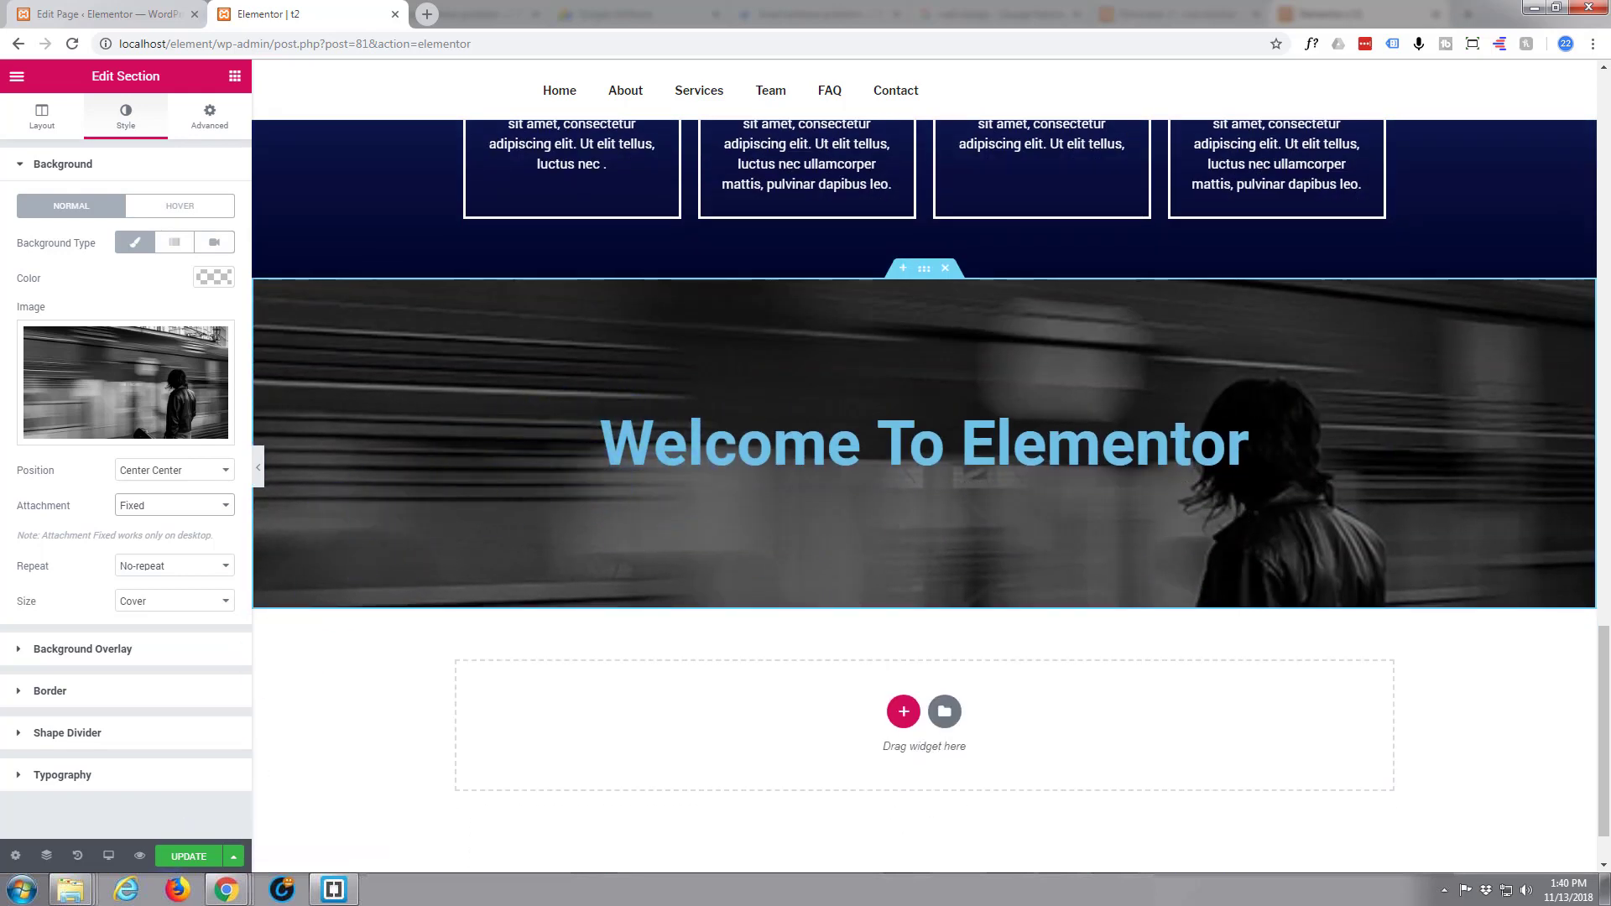
pyautogui.click(189, 857)
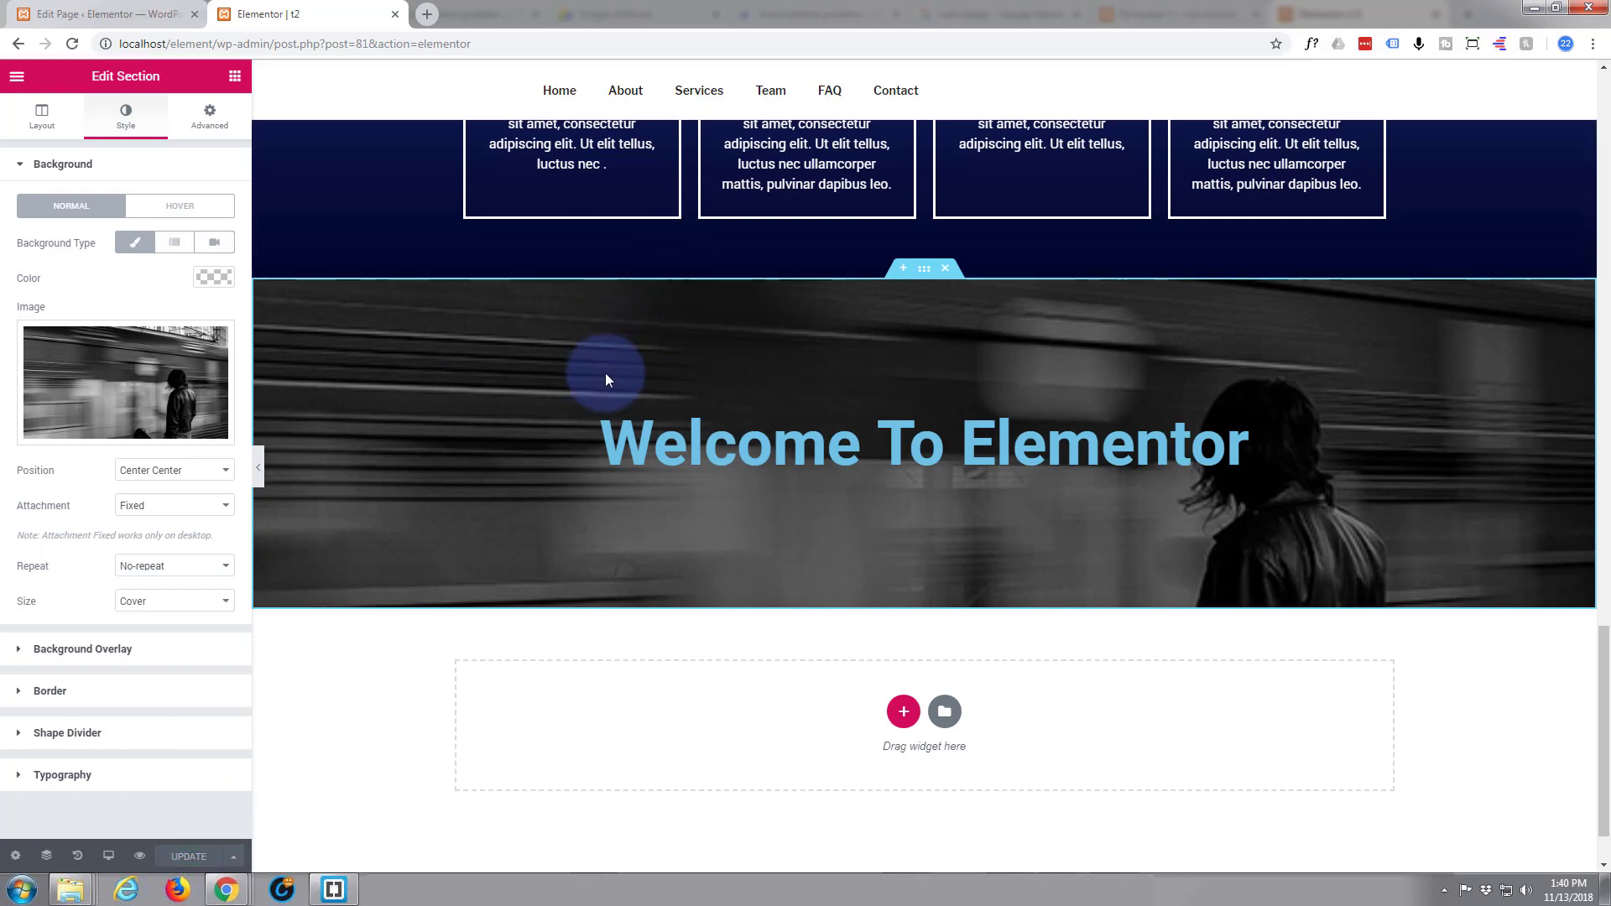
# Step: Place a Text Editor widget beneath the Welcome heading and select its placeholder text
pyautogui.click(235, 79)
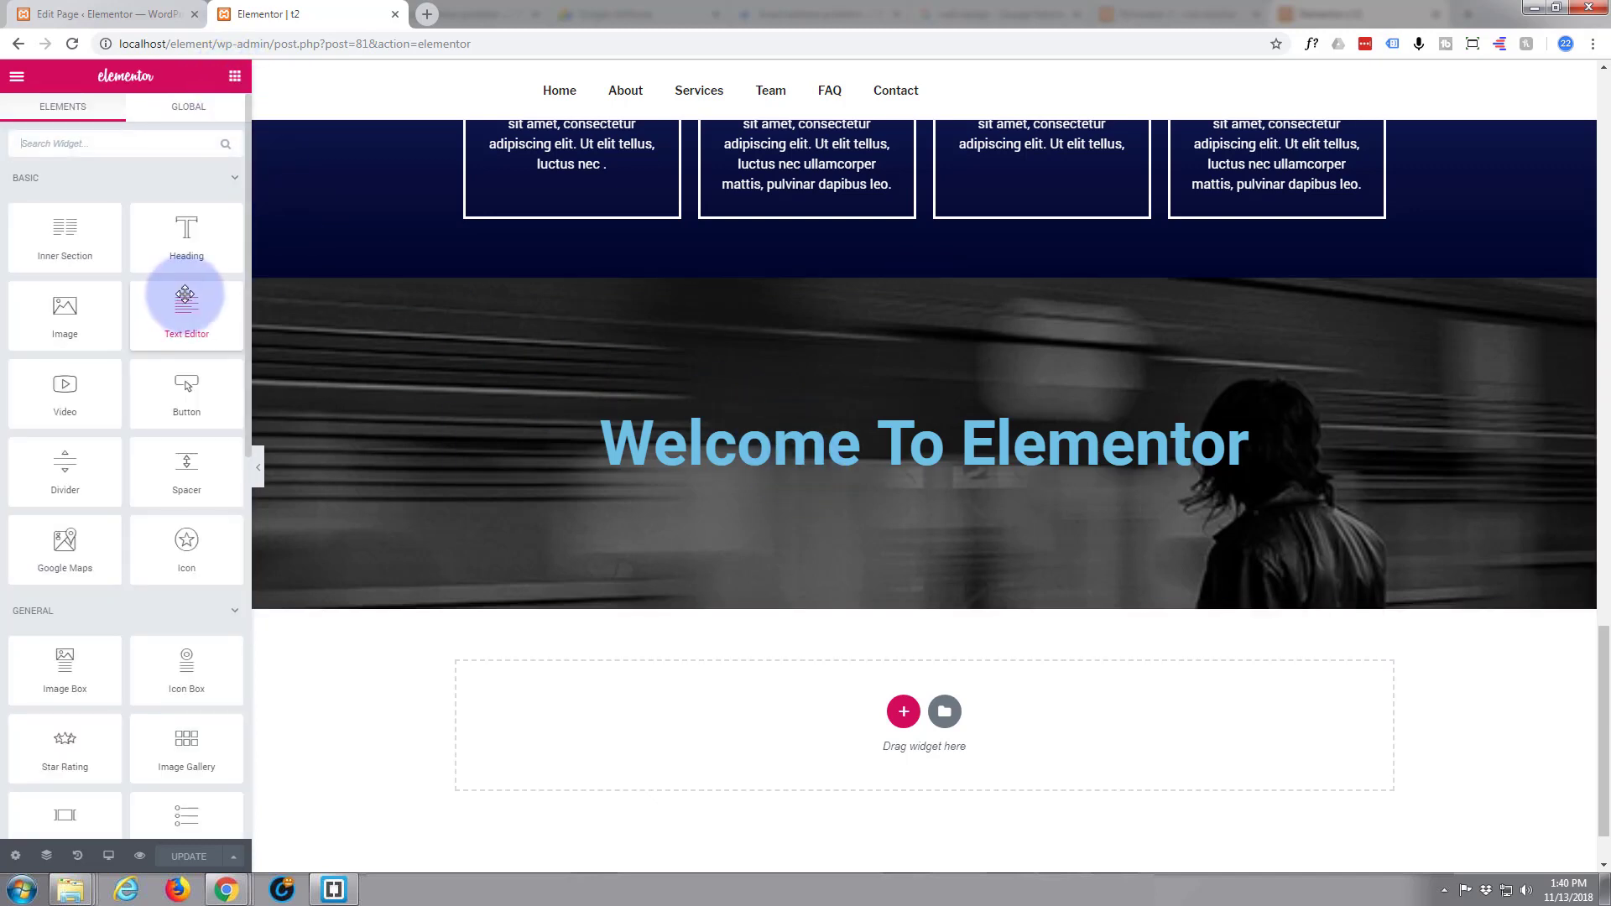
pyautogui.moveTo(183, 311); pyautogui.dragTo(787, 477)
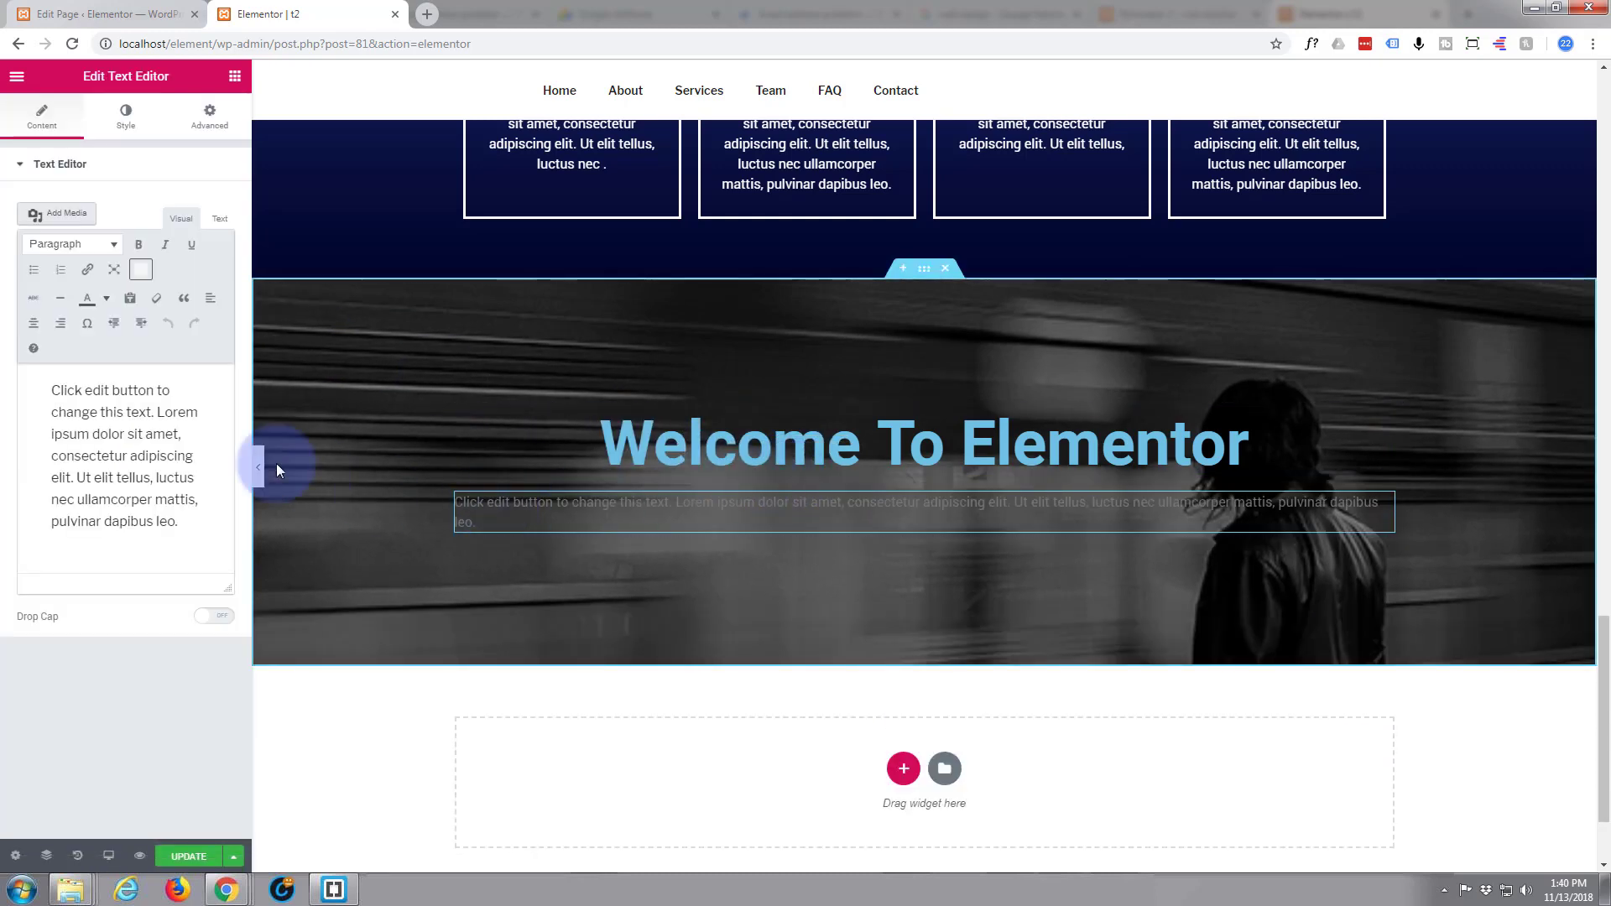
pyautogui.click(102, 412)
pyautogui.moveTo(32, 389); pyautogui.dragTo(208, 530)
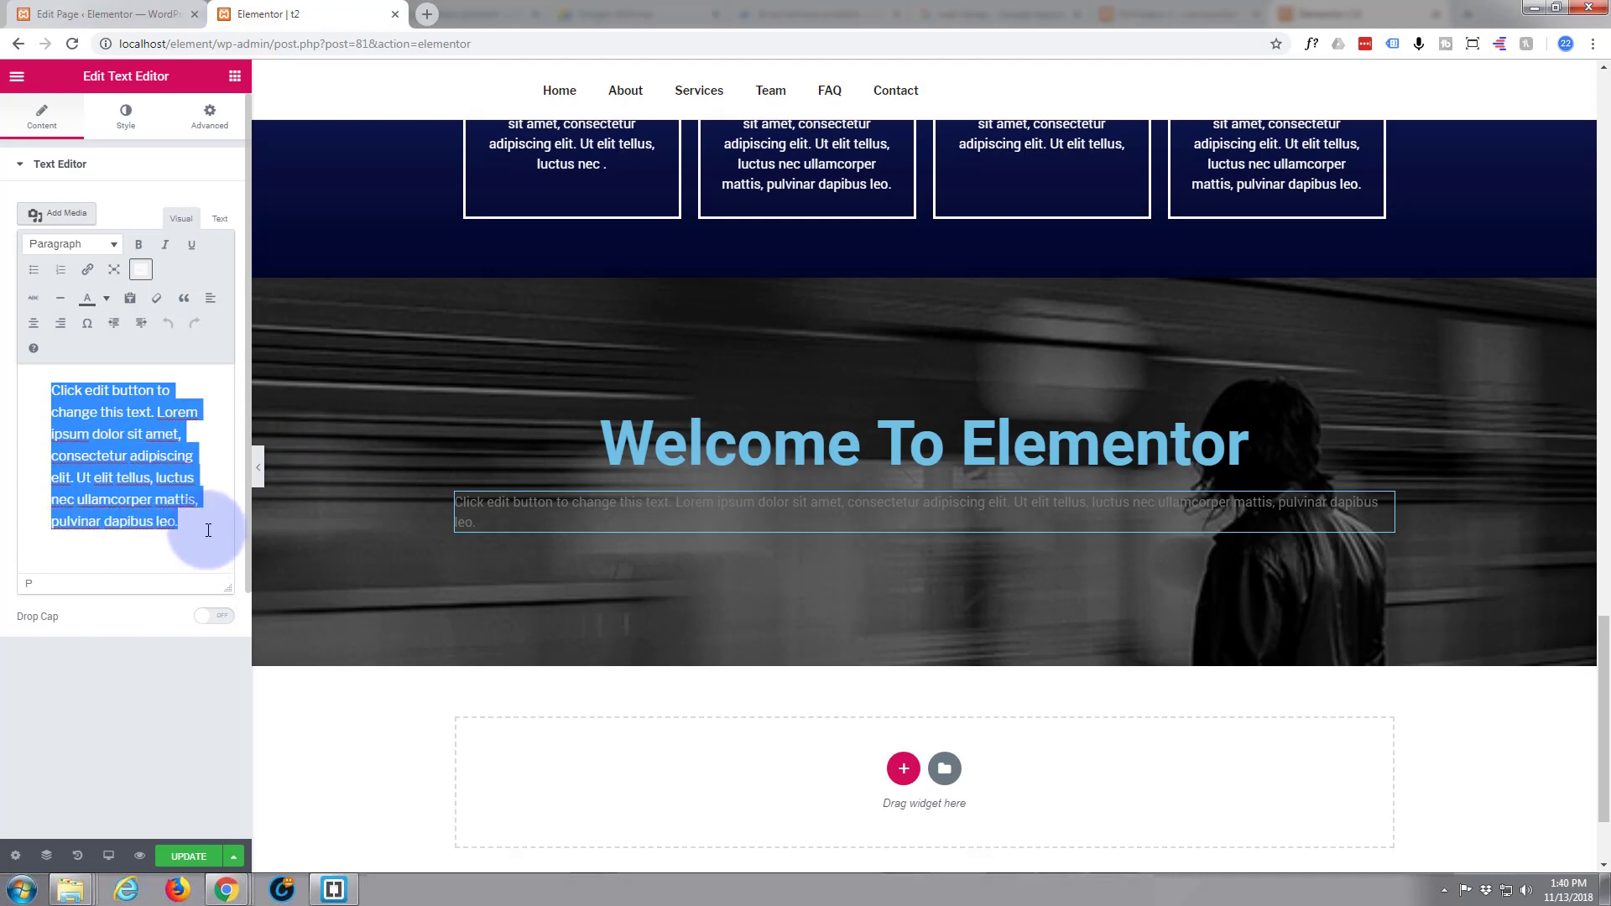
pyautogui.write('Your')
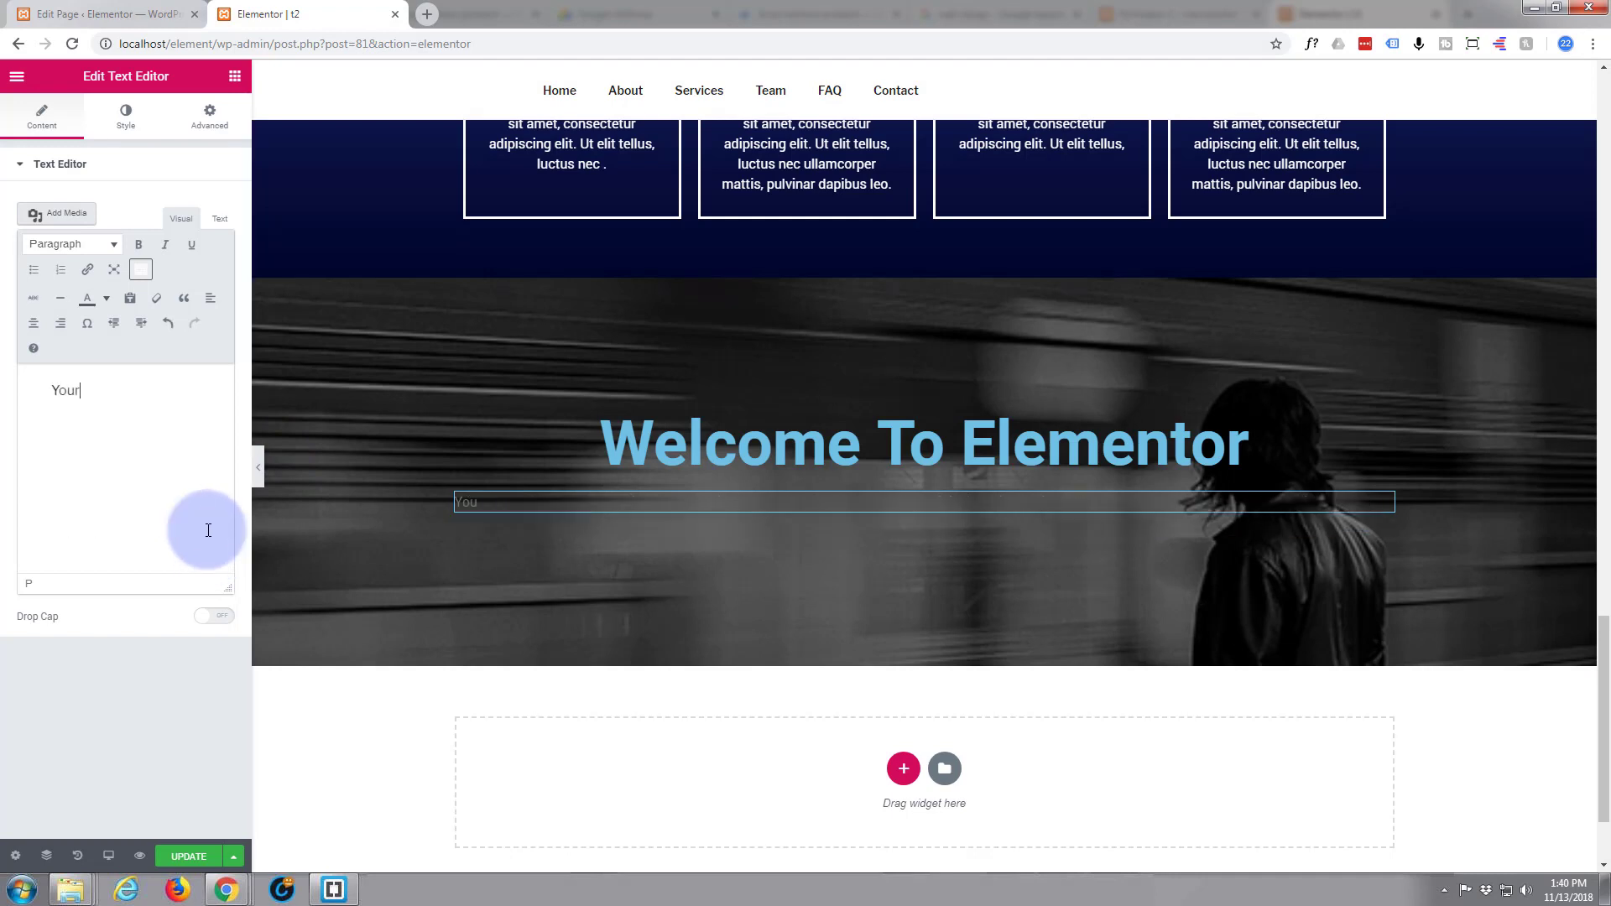
pyautogui.write(' One St')
pyautogui.write('op Website')
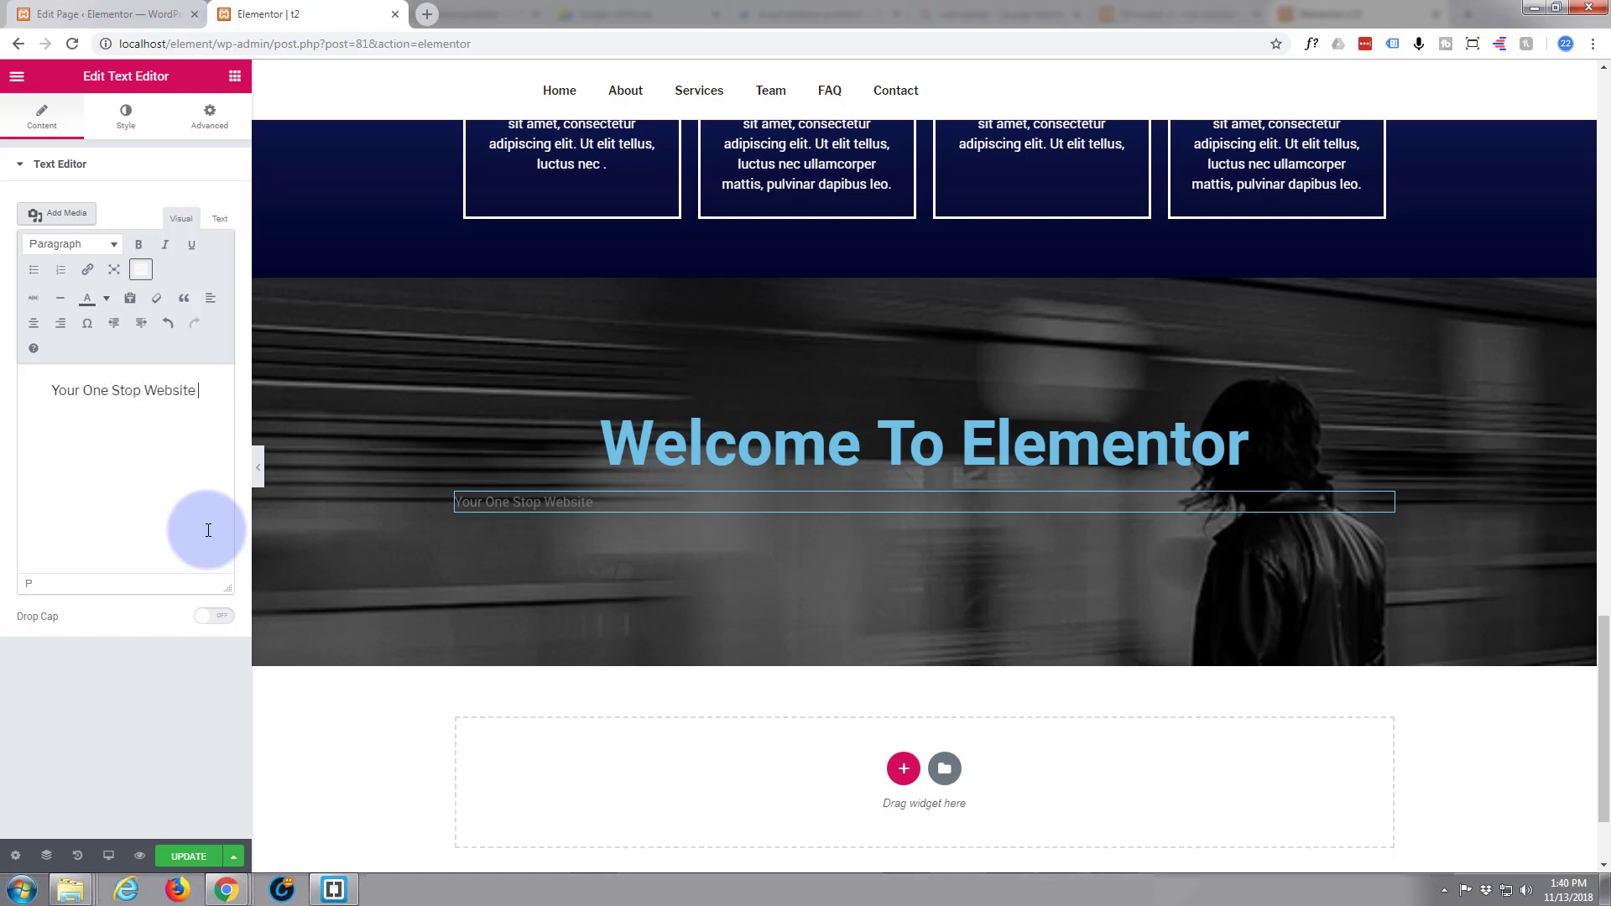
pyautogui.write('Builder')
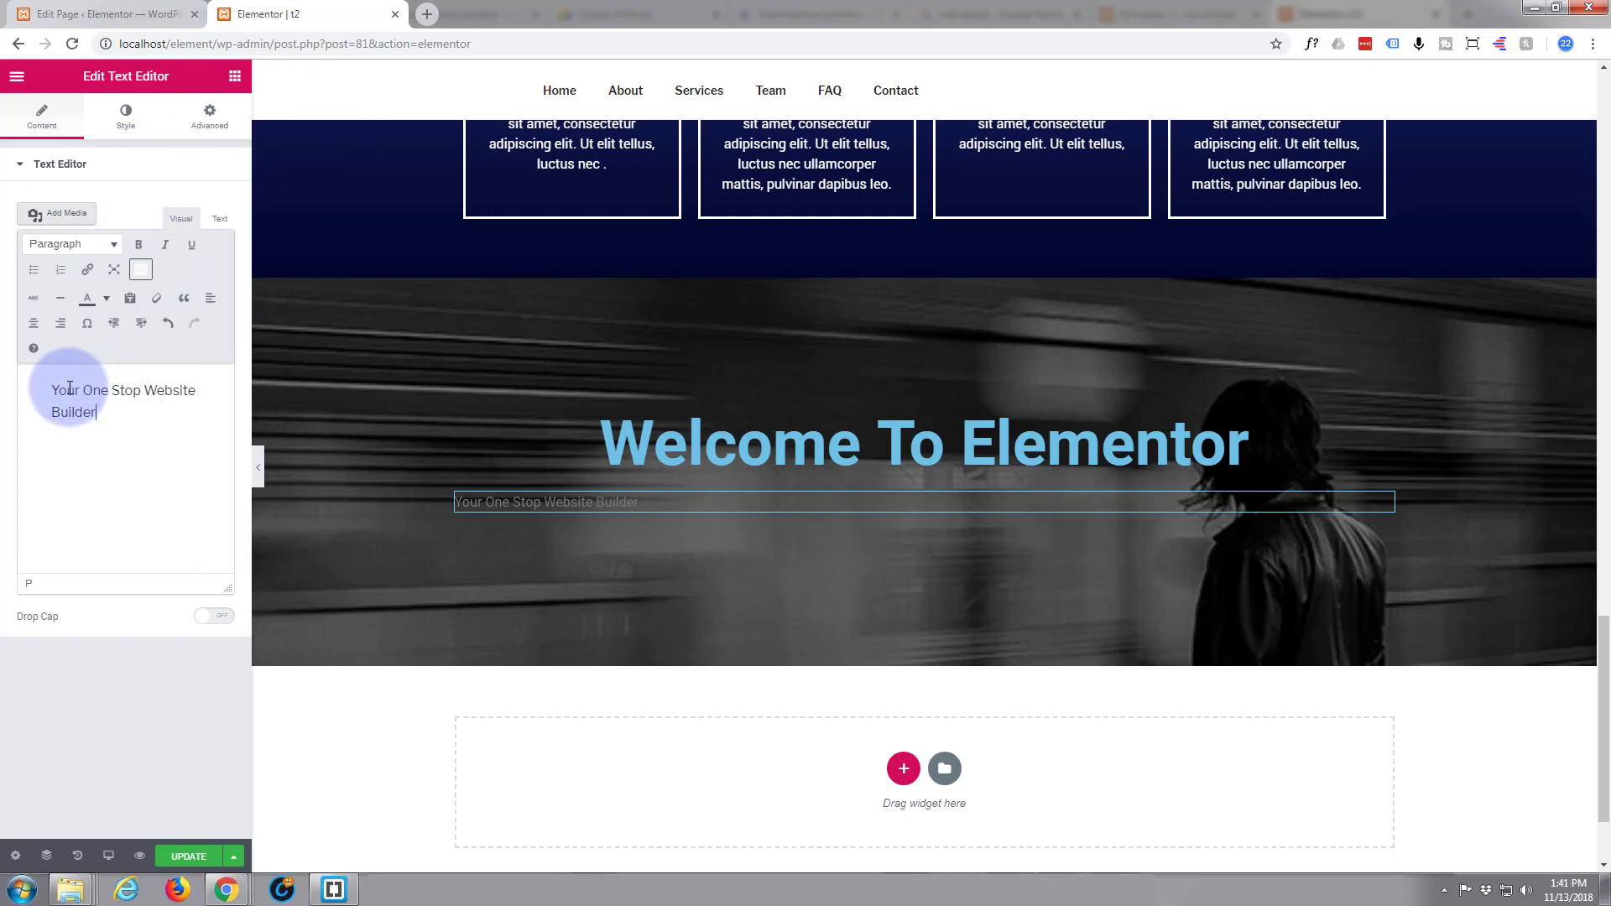
# Step: Make the subtitle text white and centre-aligned
pyautogui.click(127, 117)
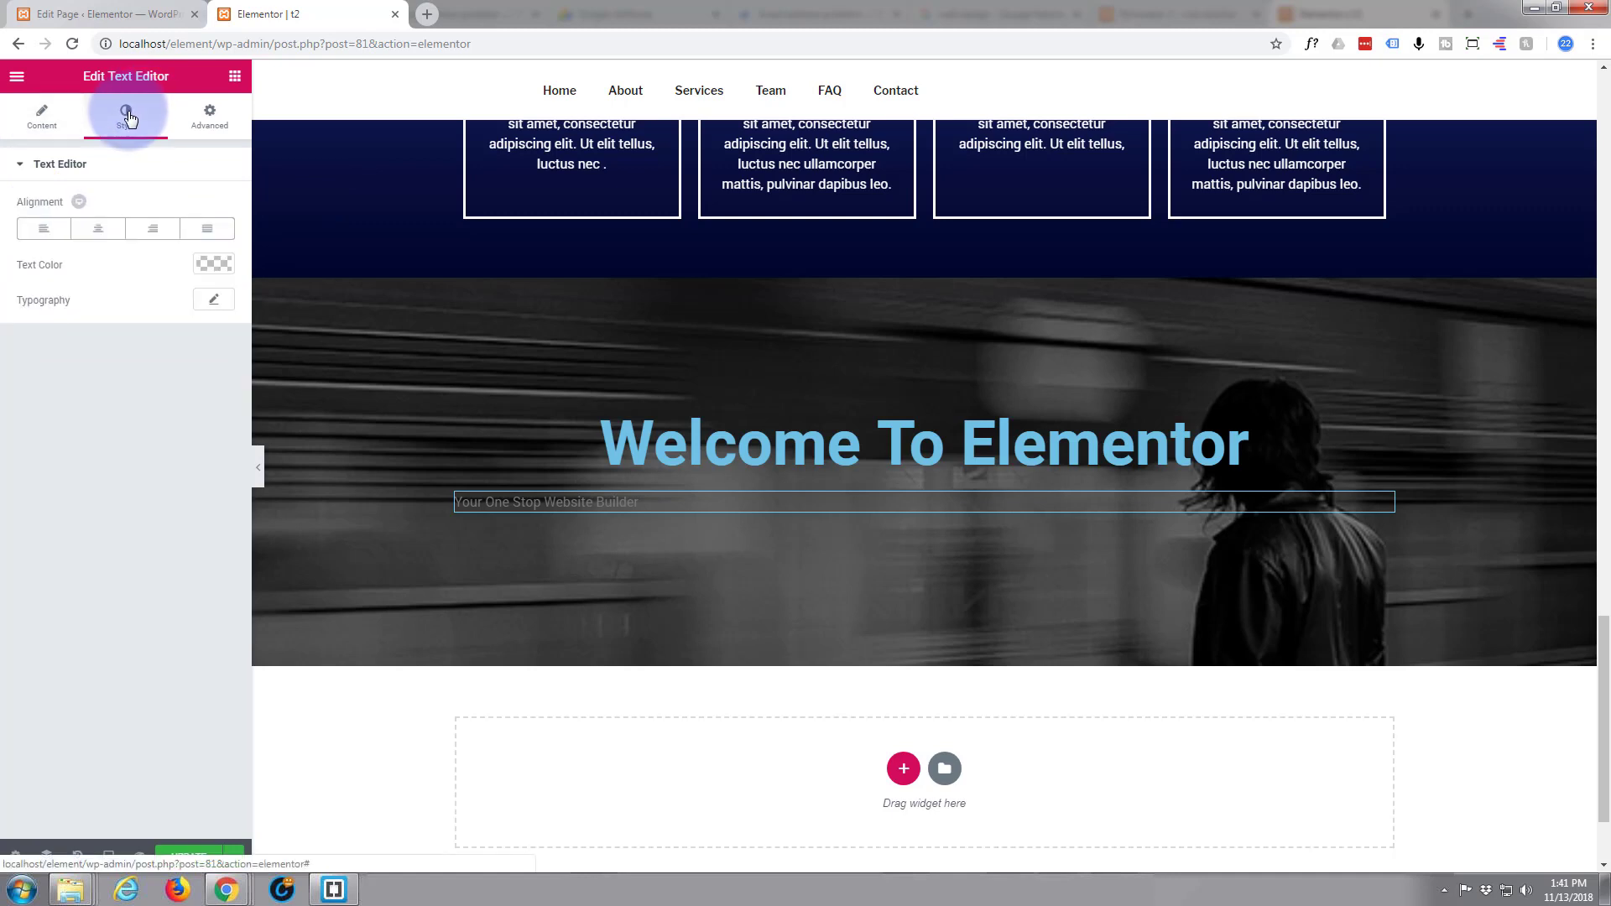
pyautogui.click(201, 262)
pyautogui.click(169, 465)
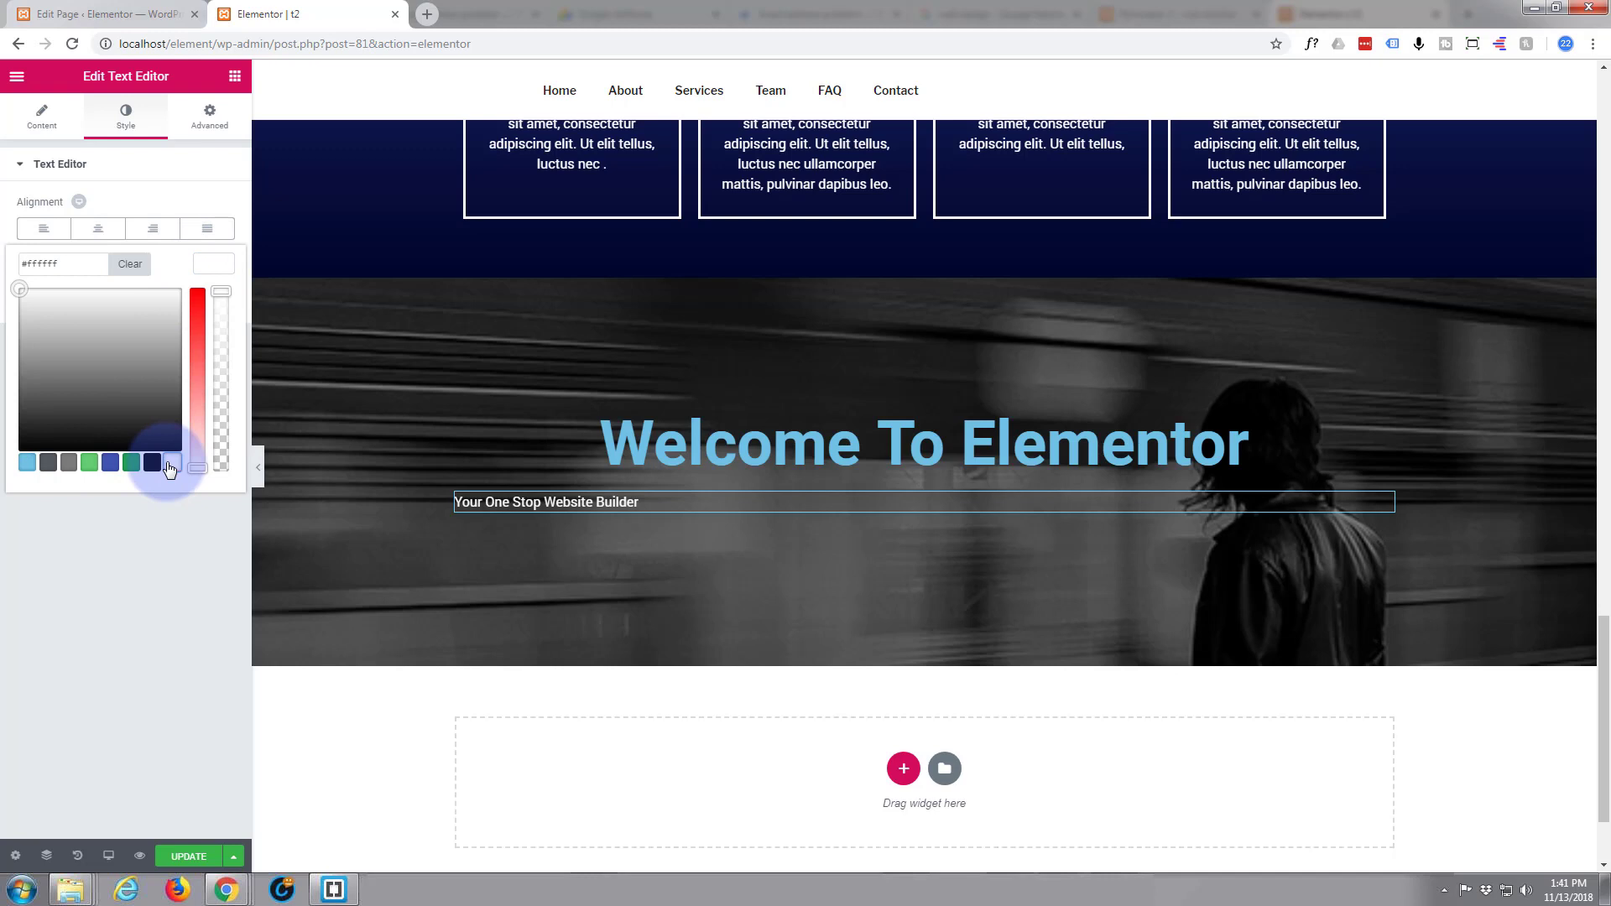
pyautogui.click(99, 228)
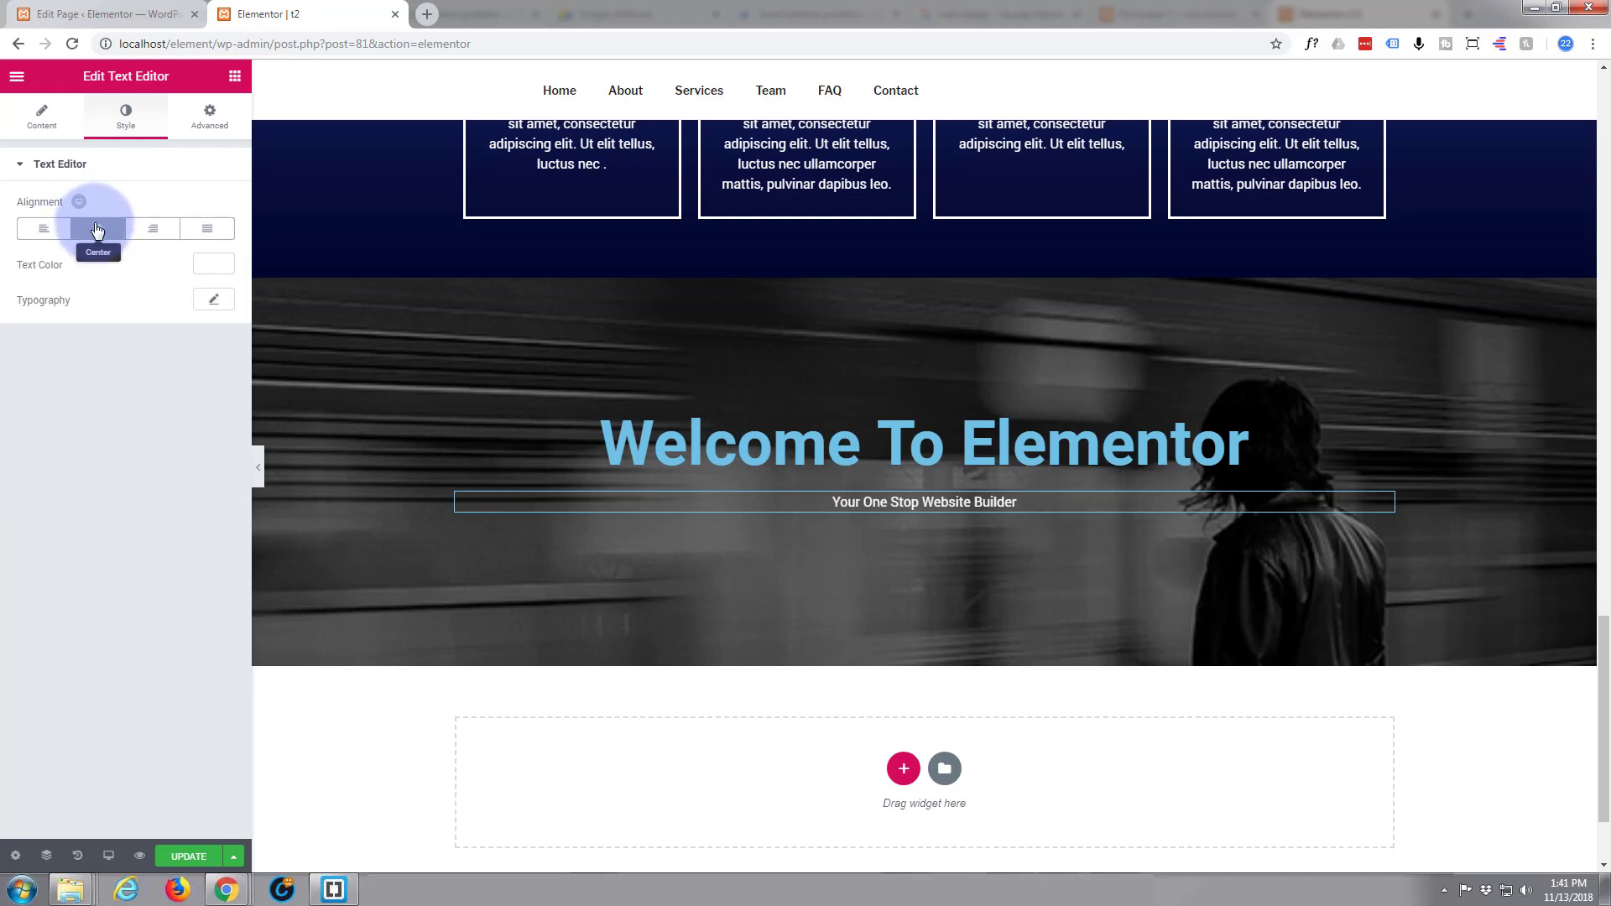
# Step: Raise the subtitle's typography size to 36 and update the page
pyautogui.click(211, 304)
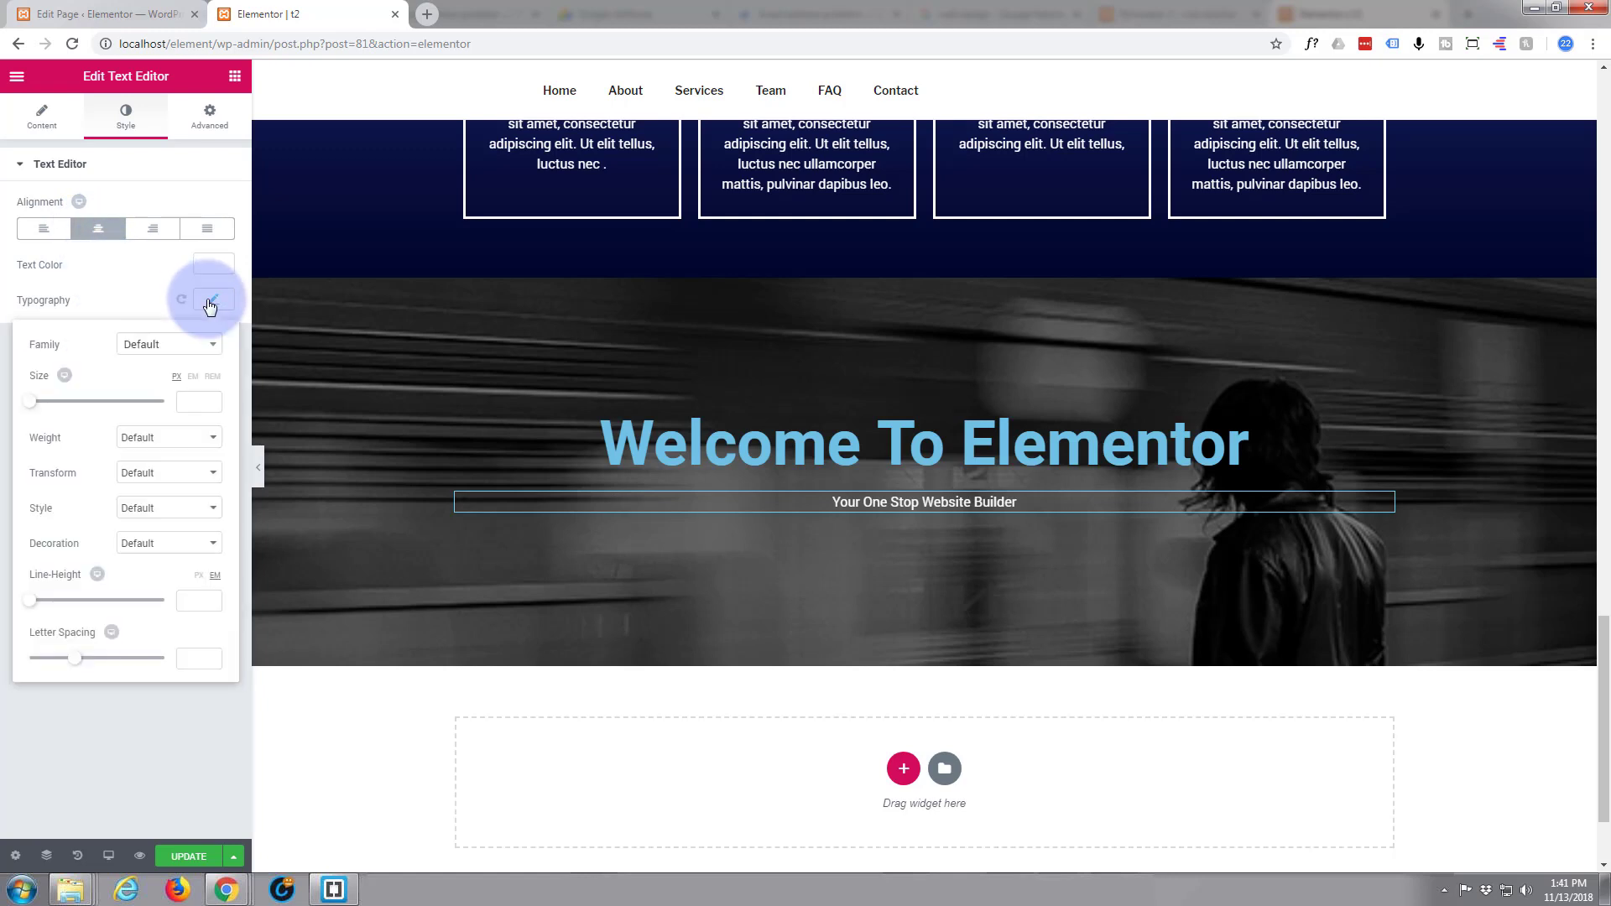
pyautogui.moveTo(34, 409); pyautogui.dragTo(58, 408)
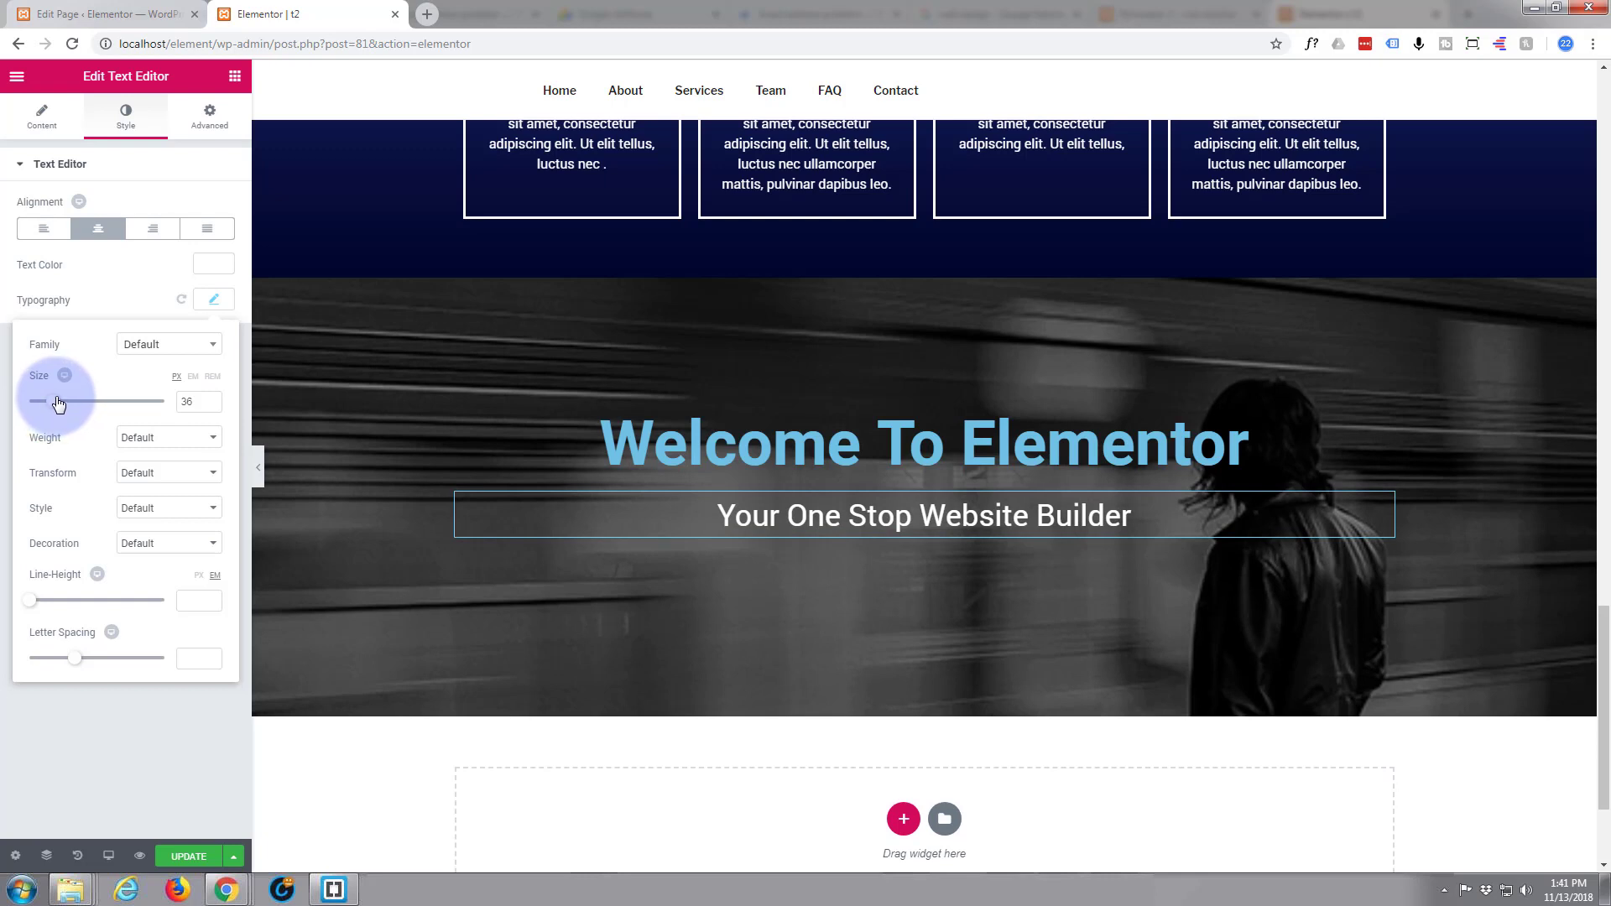
pyautogui.click(188, 858)
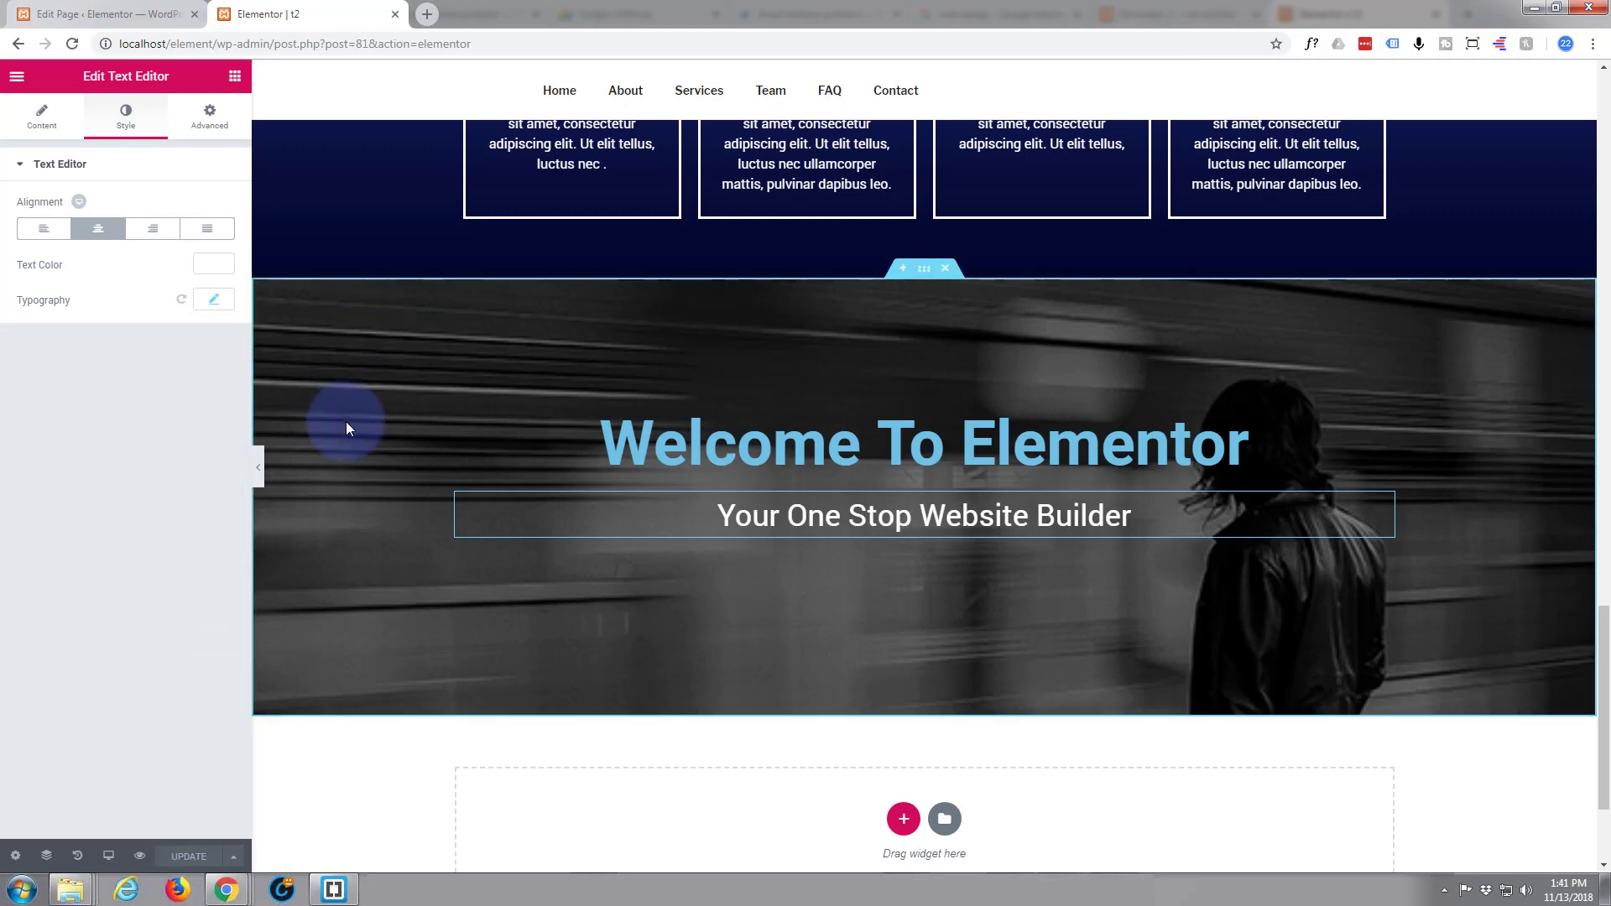
pyautogui.scroll(-2, 419, 388)
pyautogui.scroll(2, 419, 394)
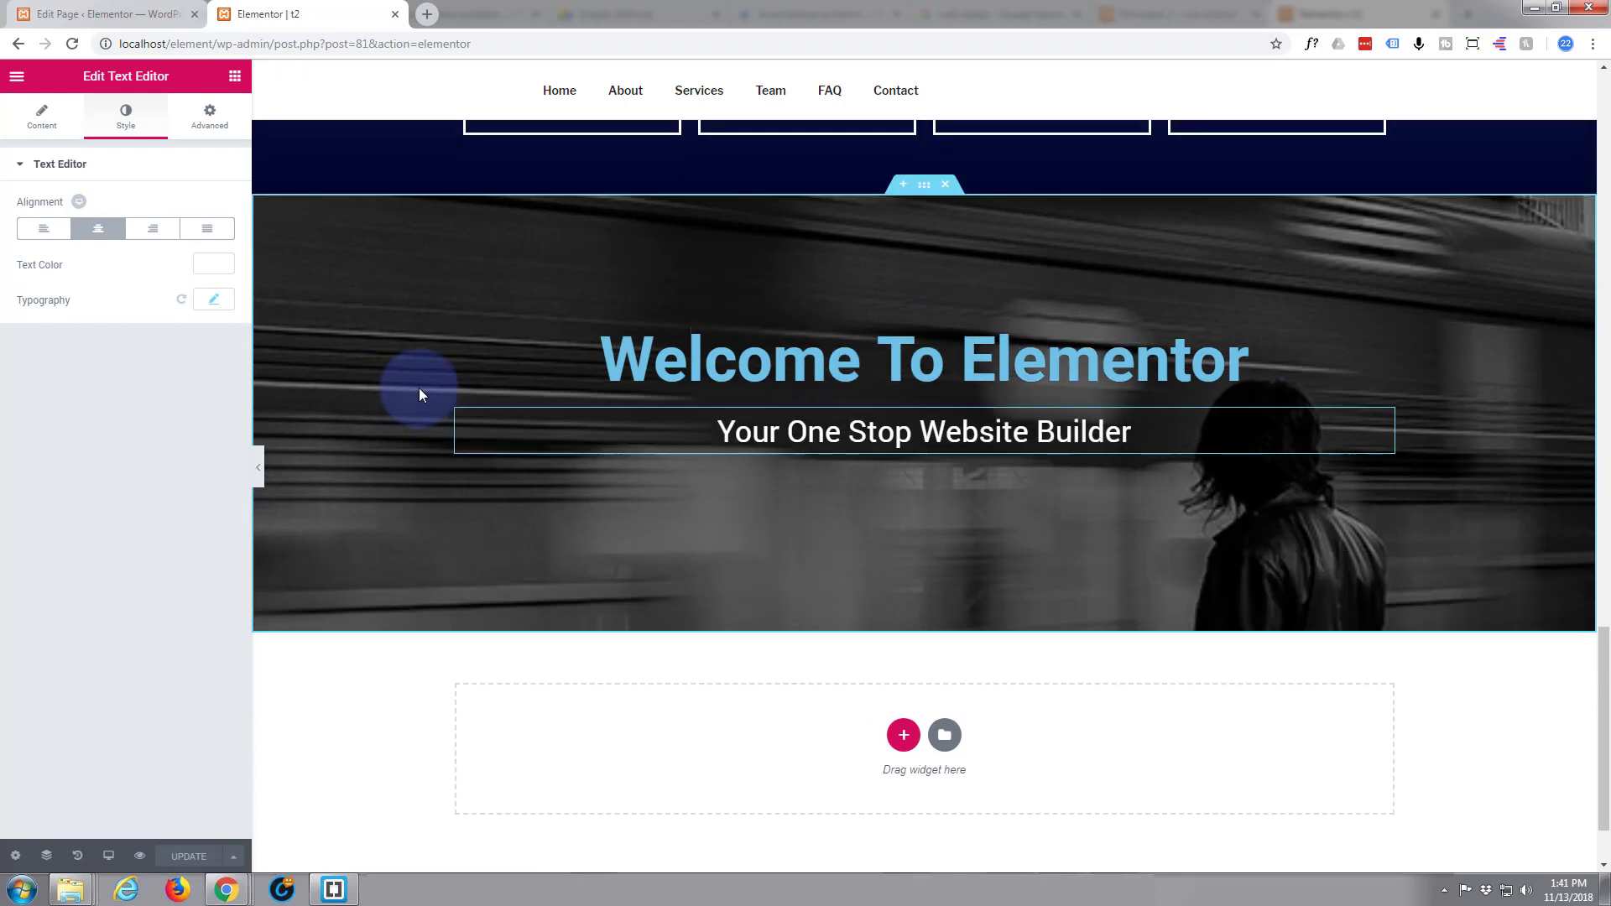
pyautogui.moveTo(924, 528)
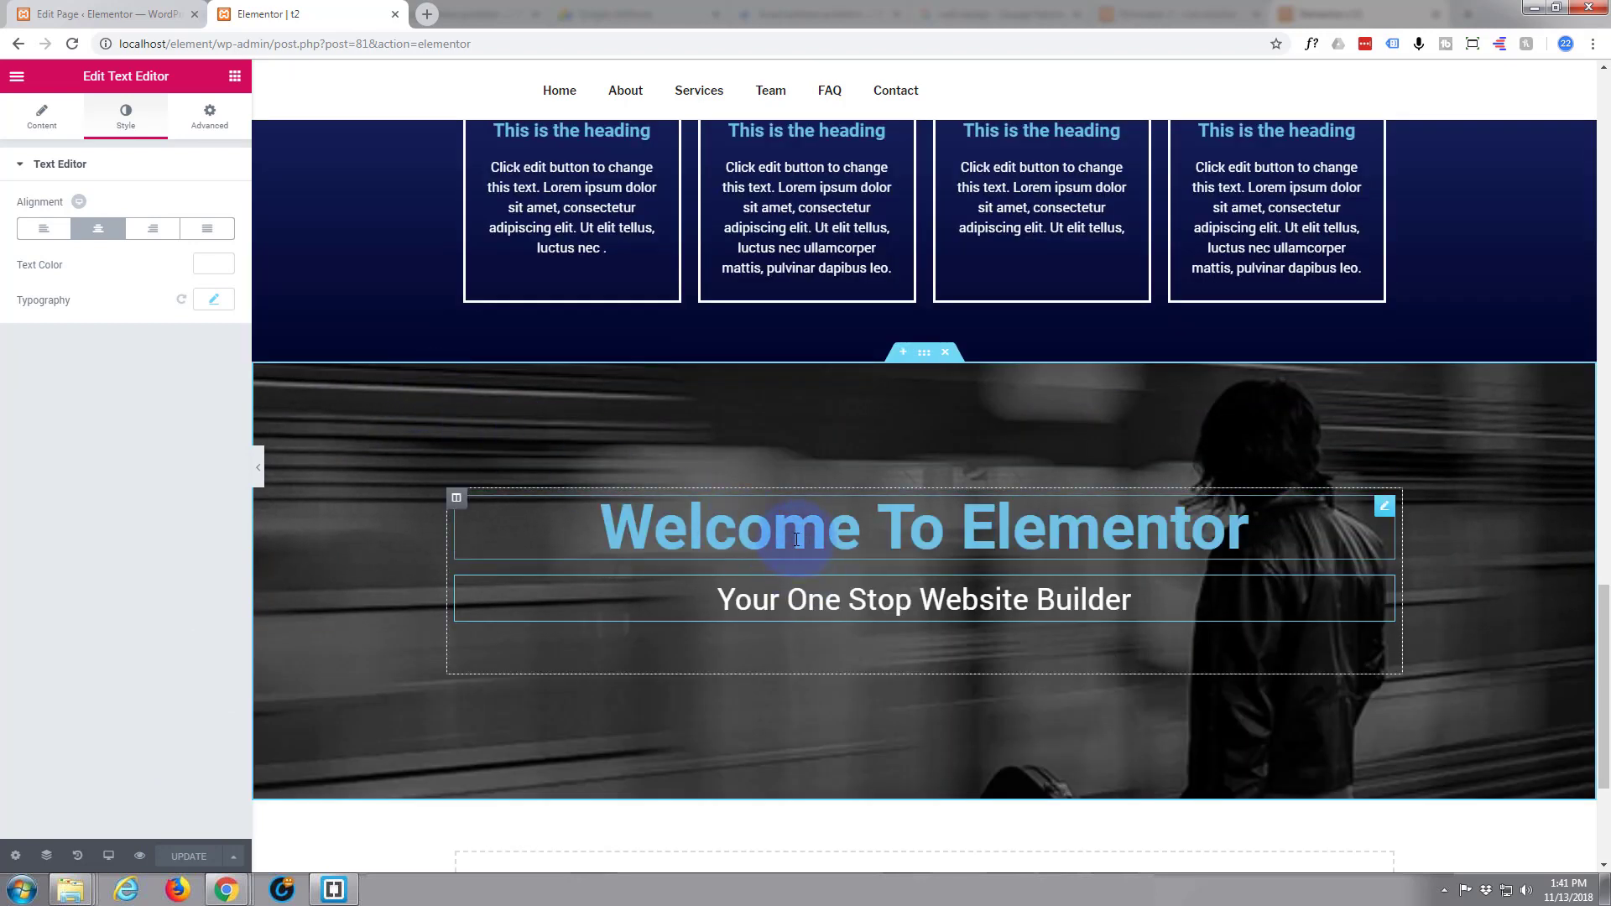
# Step: Widen the Welcome To Elementor heading's Typography letter spacing to about 9
pyautogui.click(1385, 509)
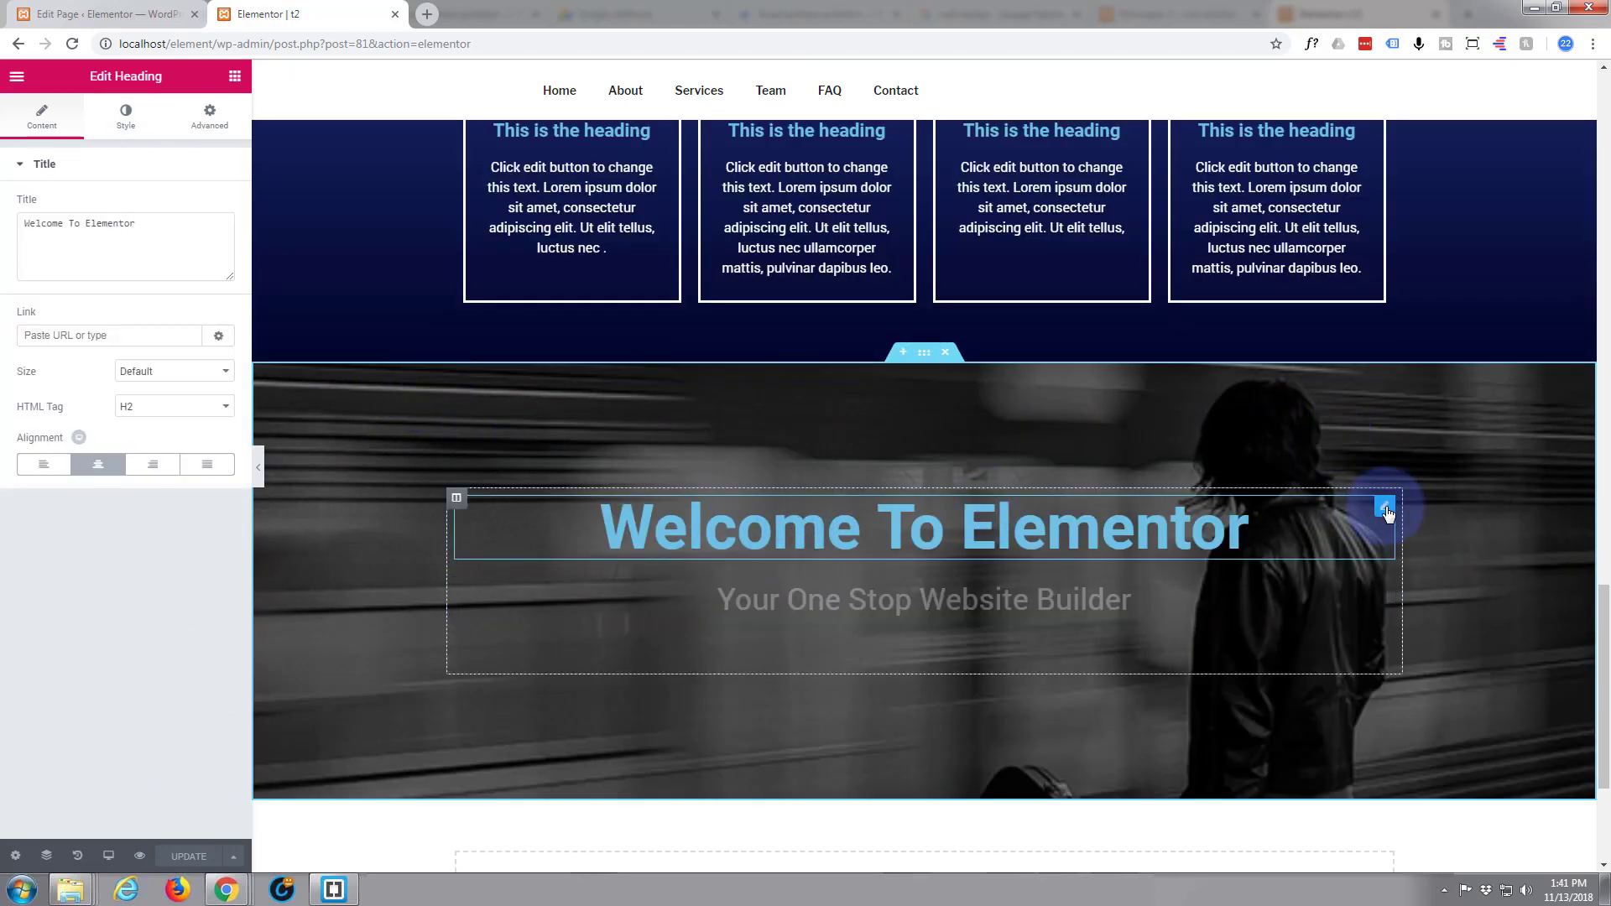
pyautogui.click(131, 115)
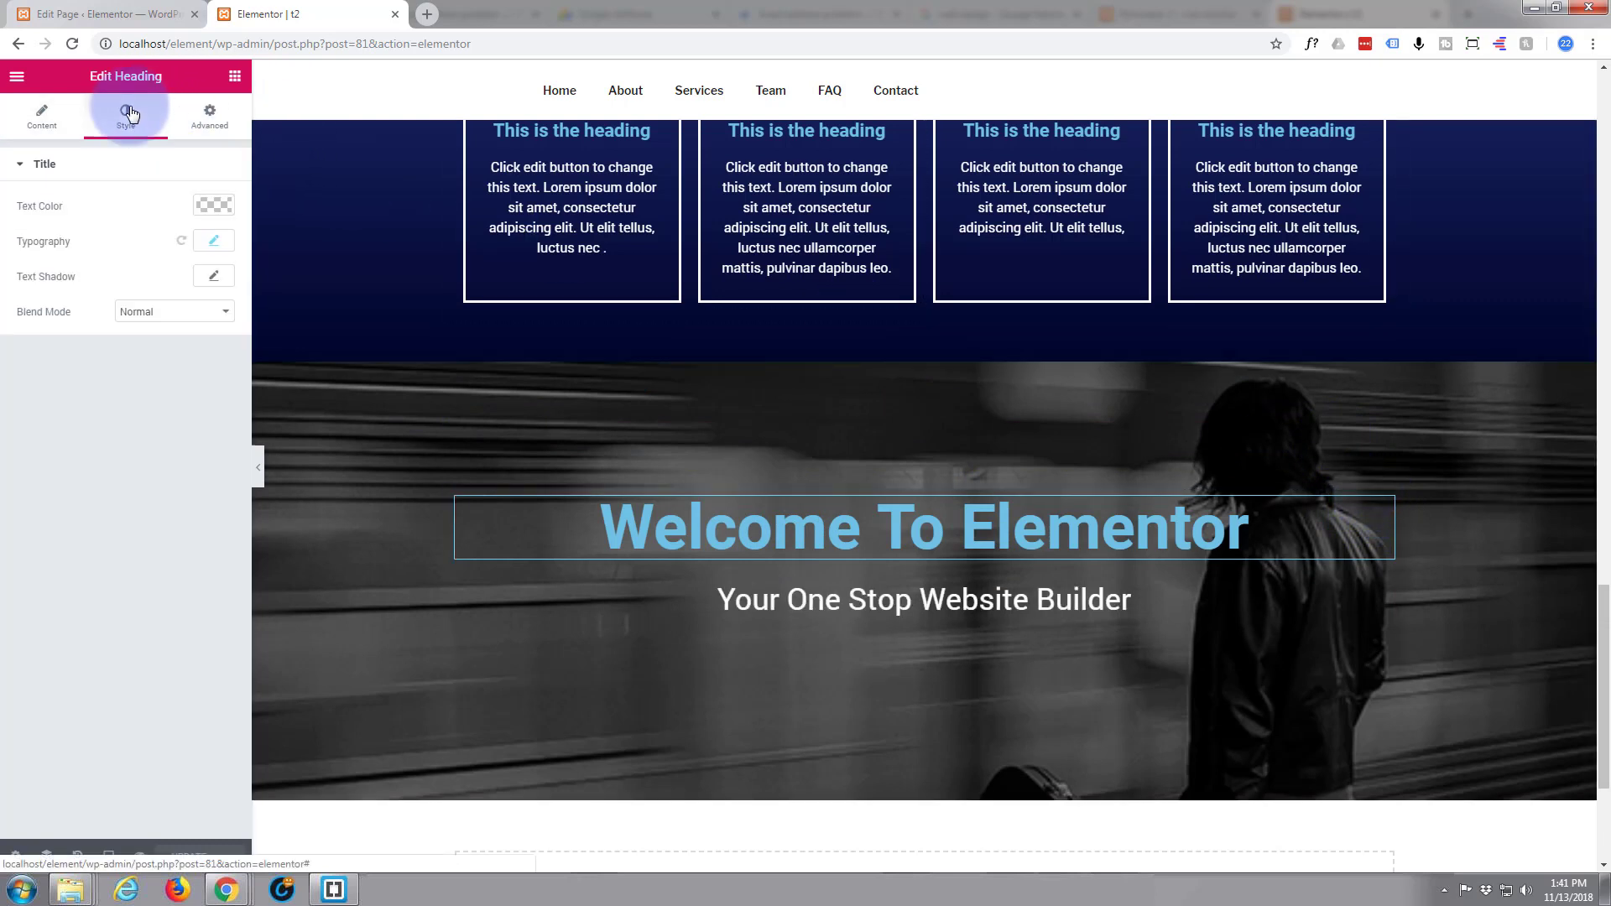
pyautogui.click(217, 242)
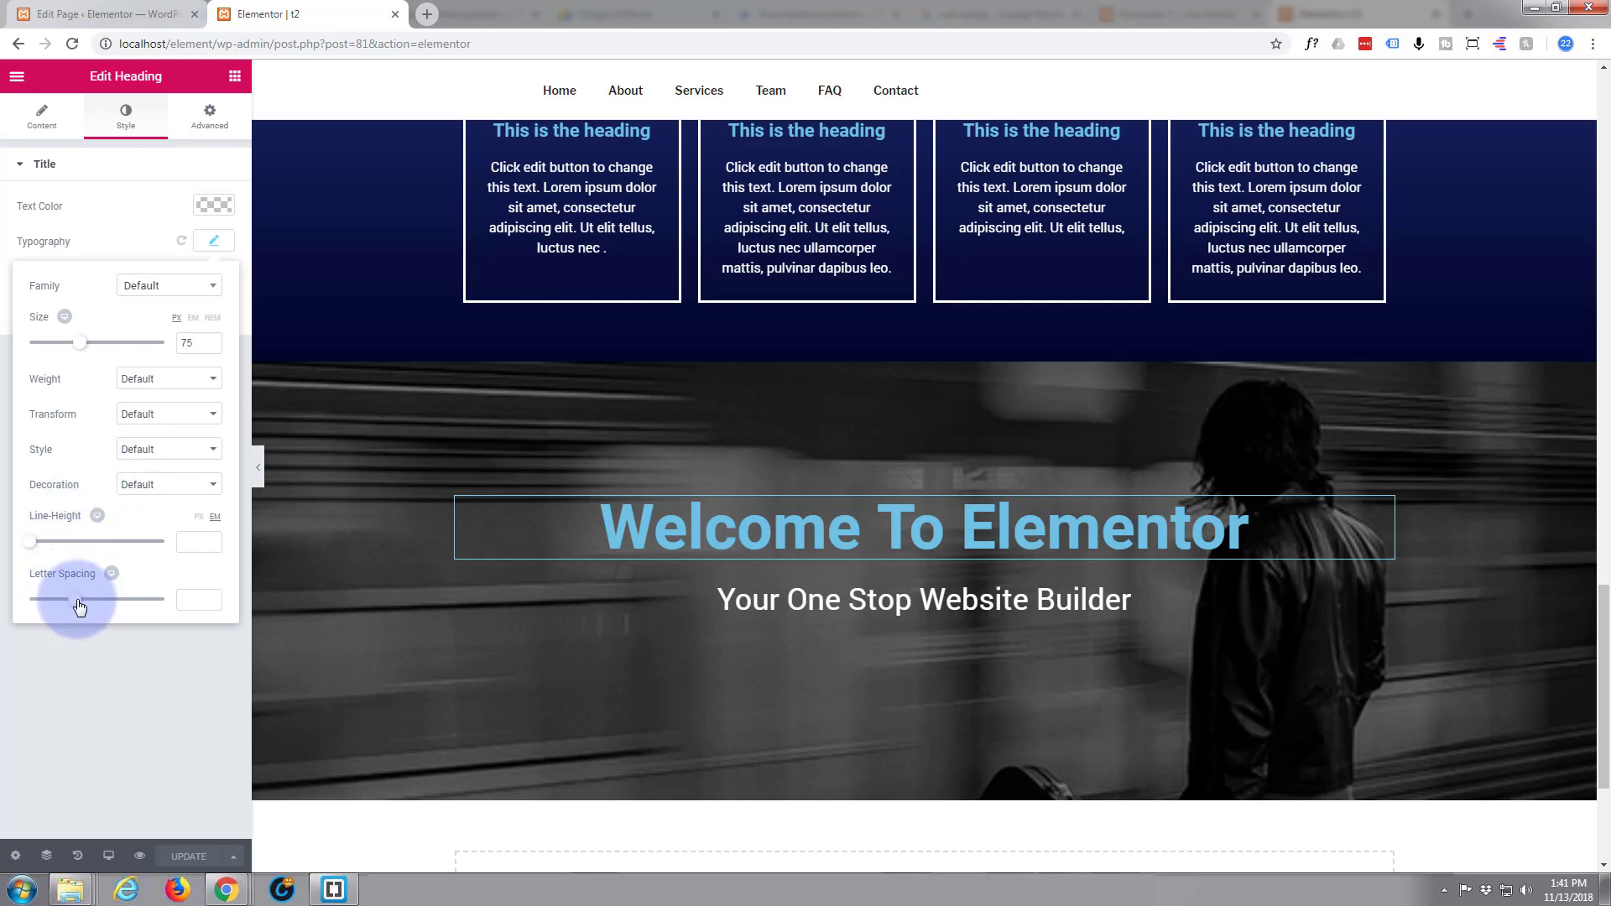
pyautogui.moveTo(78, 609); pyautogui.dragTo(161, 609)
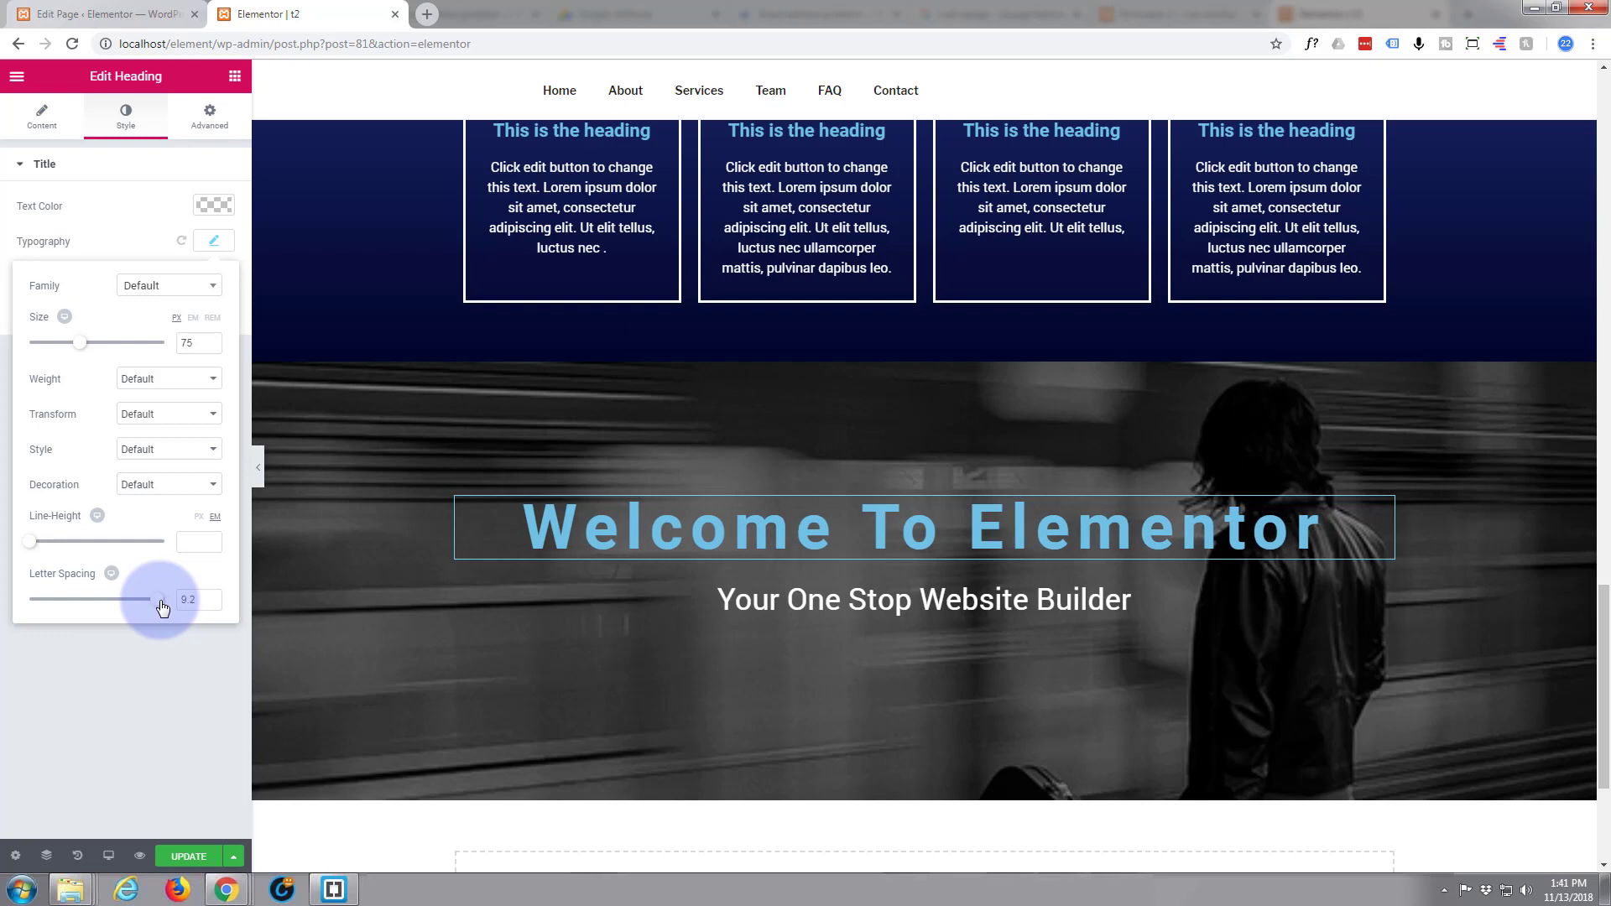
pyautogui.click(150, 243)
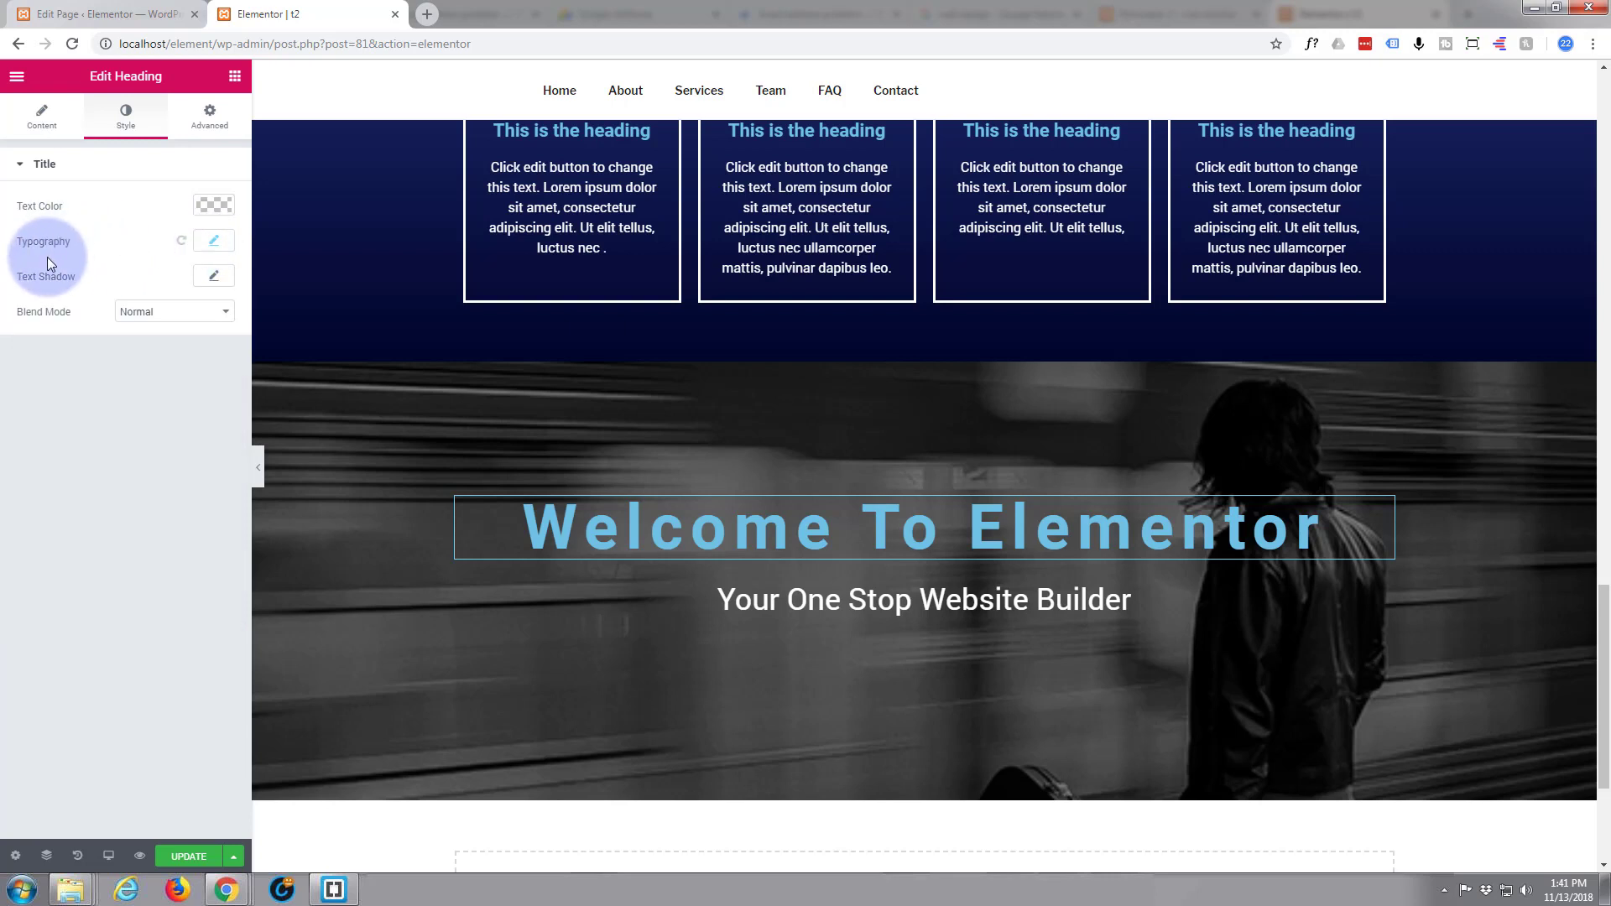
# Step: Turn on the heading's text shadow and set its colour to black
pyautogui.click(212, 275)
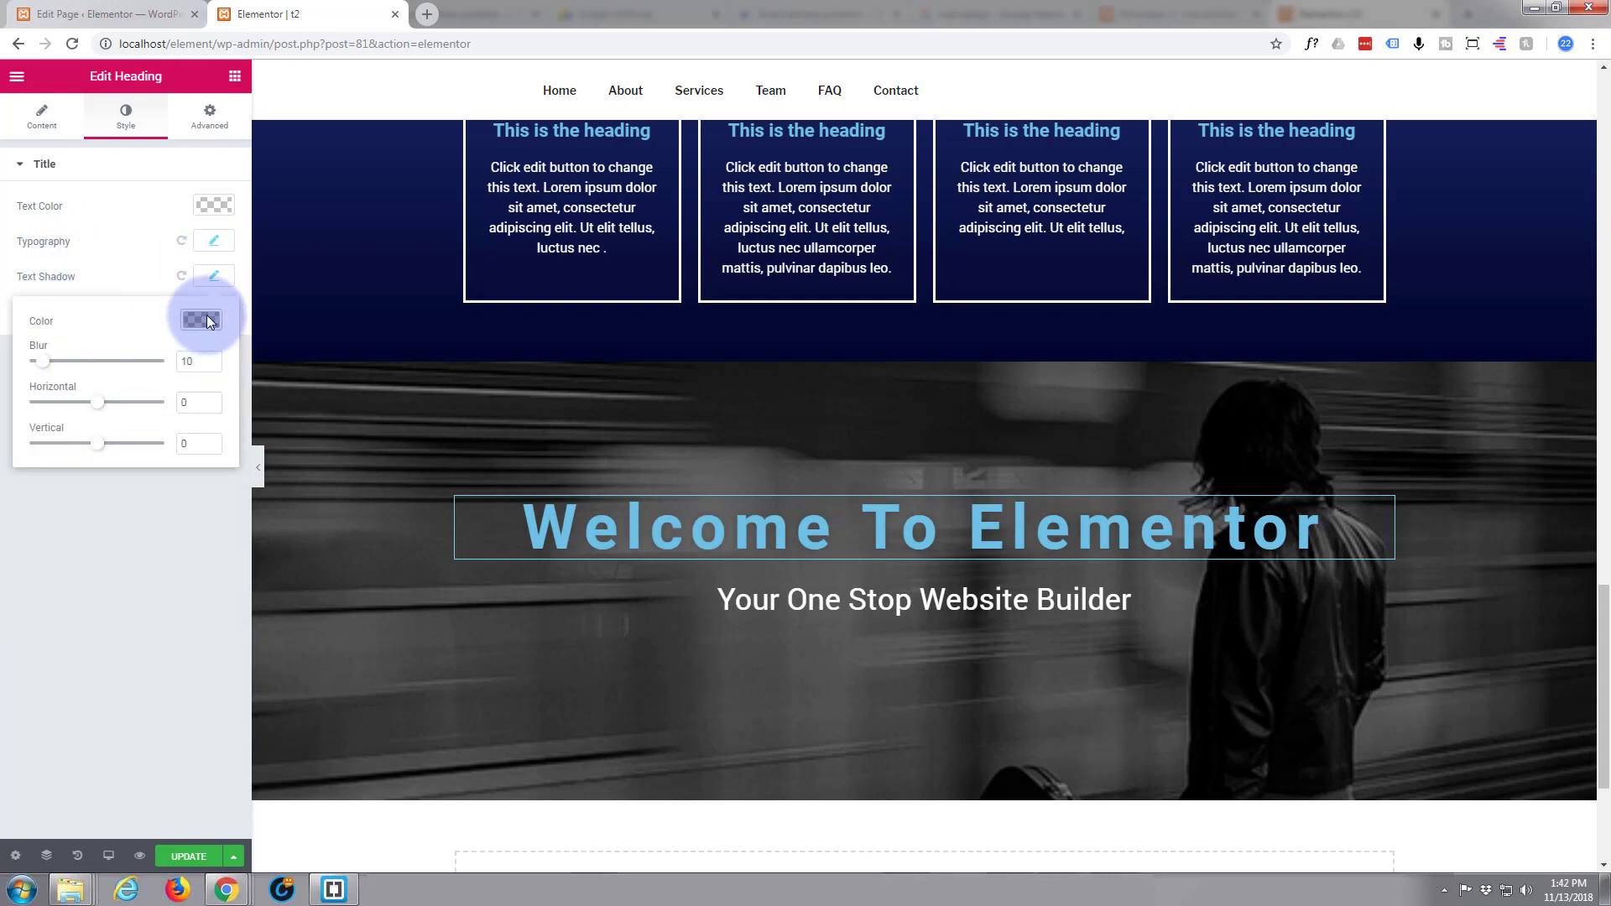
pyautogui.click(201, 320)
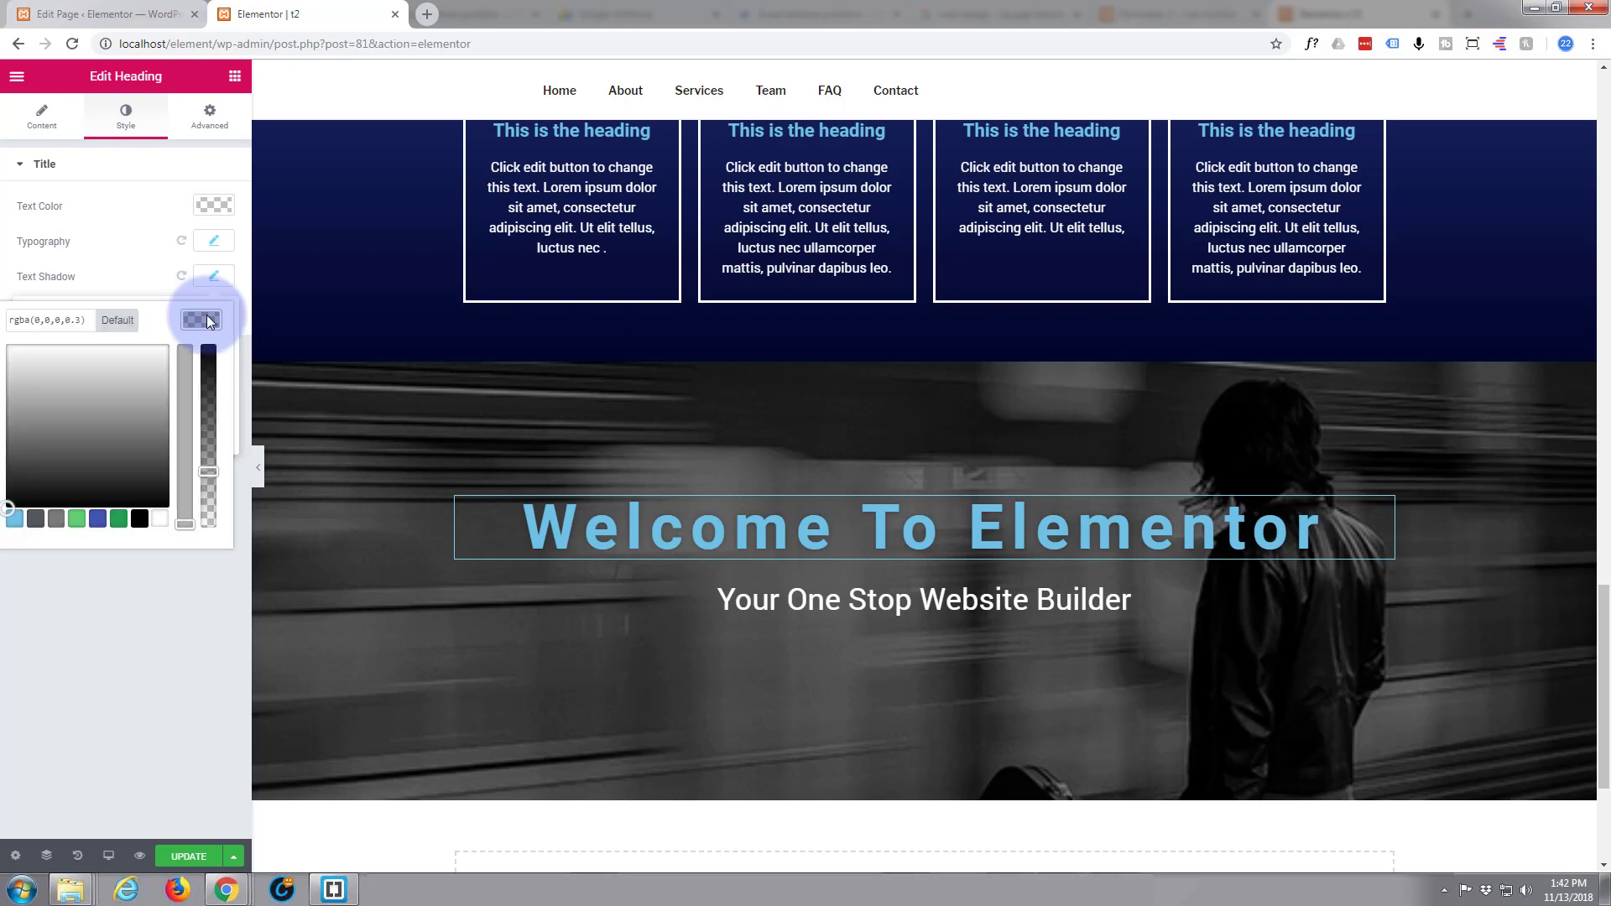
pyautogui.click(140, 518)
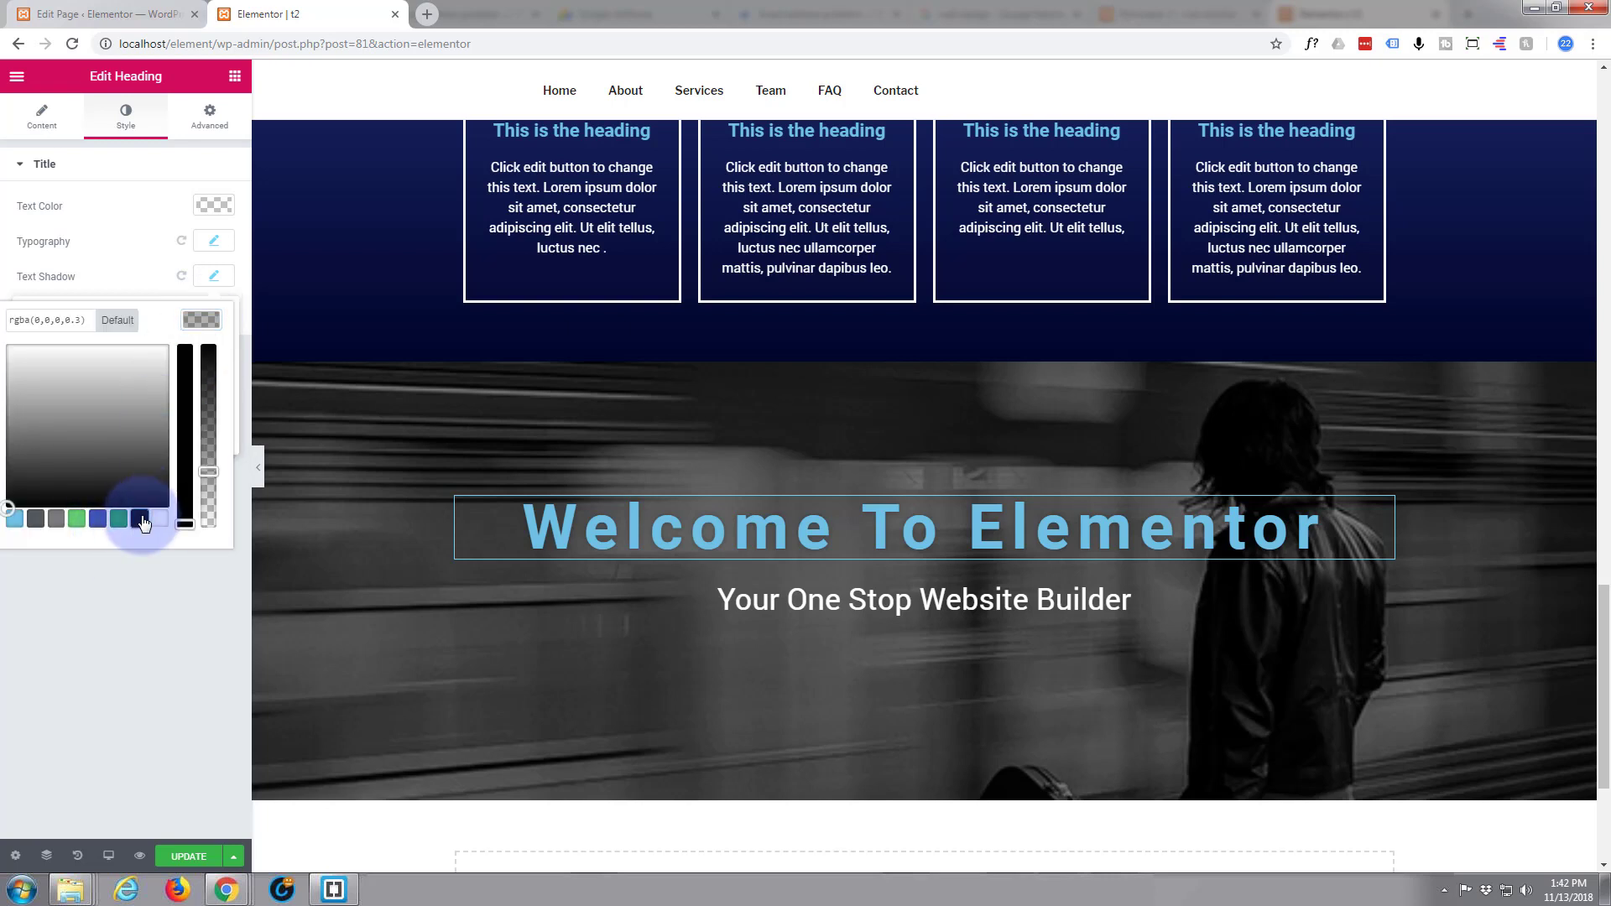
pyautogui.click(53, 328)
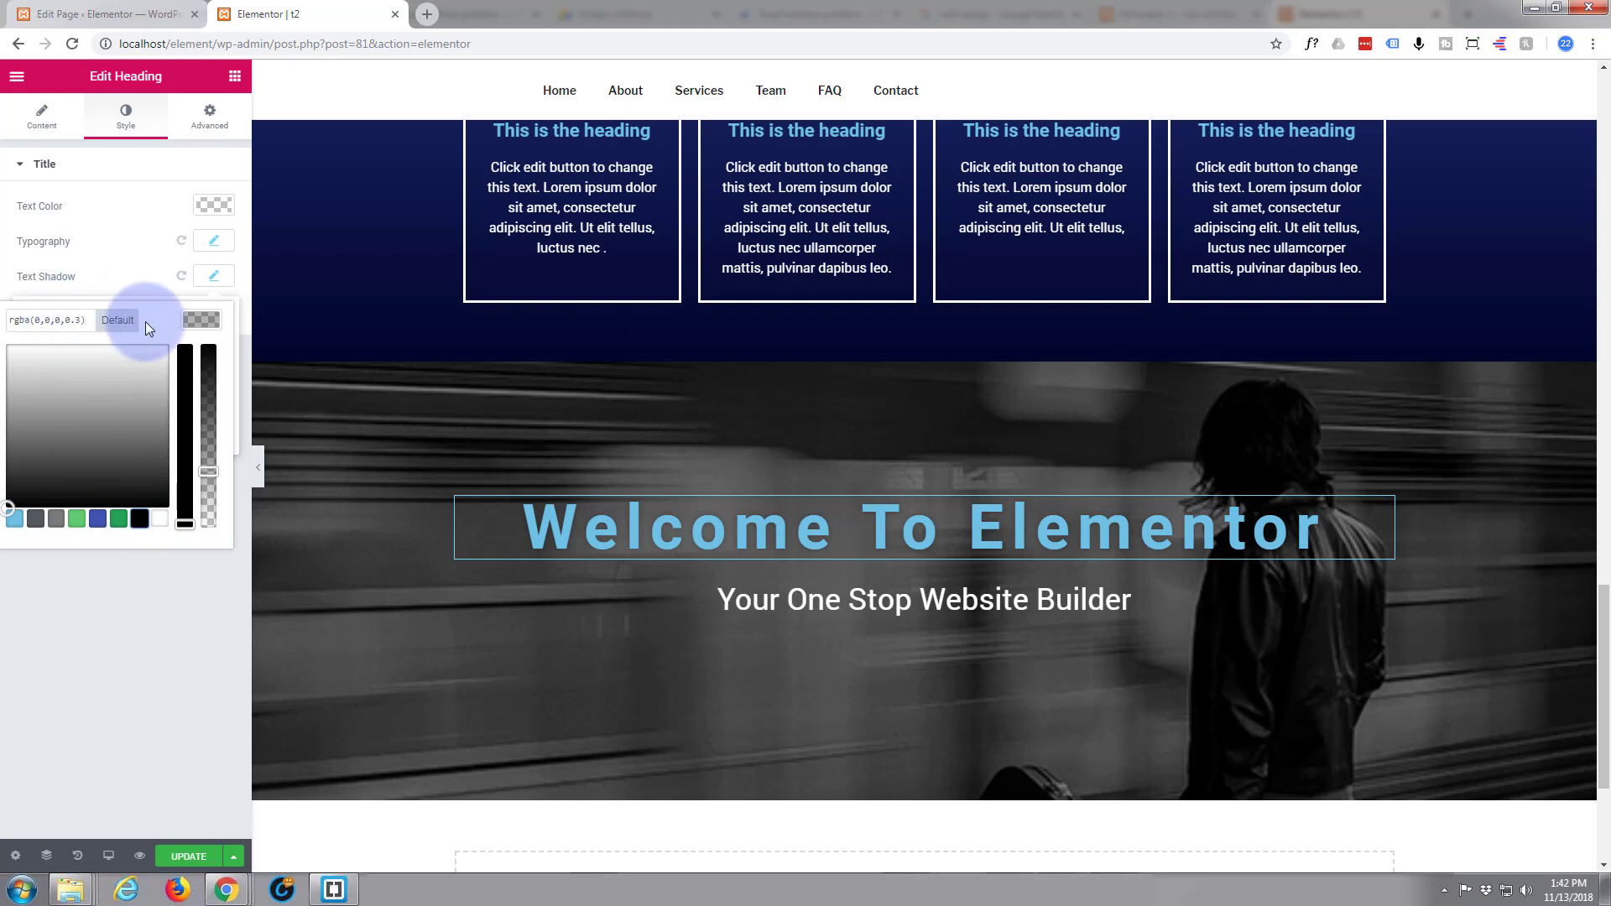
pyautogui.click(222, 277)
pyautogui.click(222, 278)
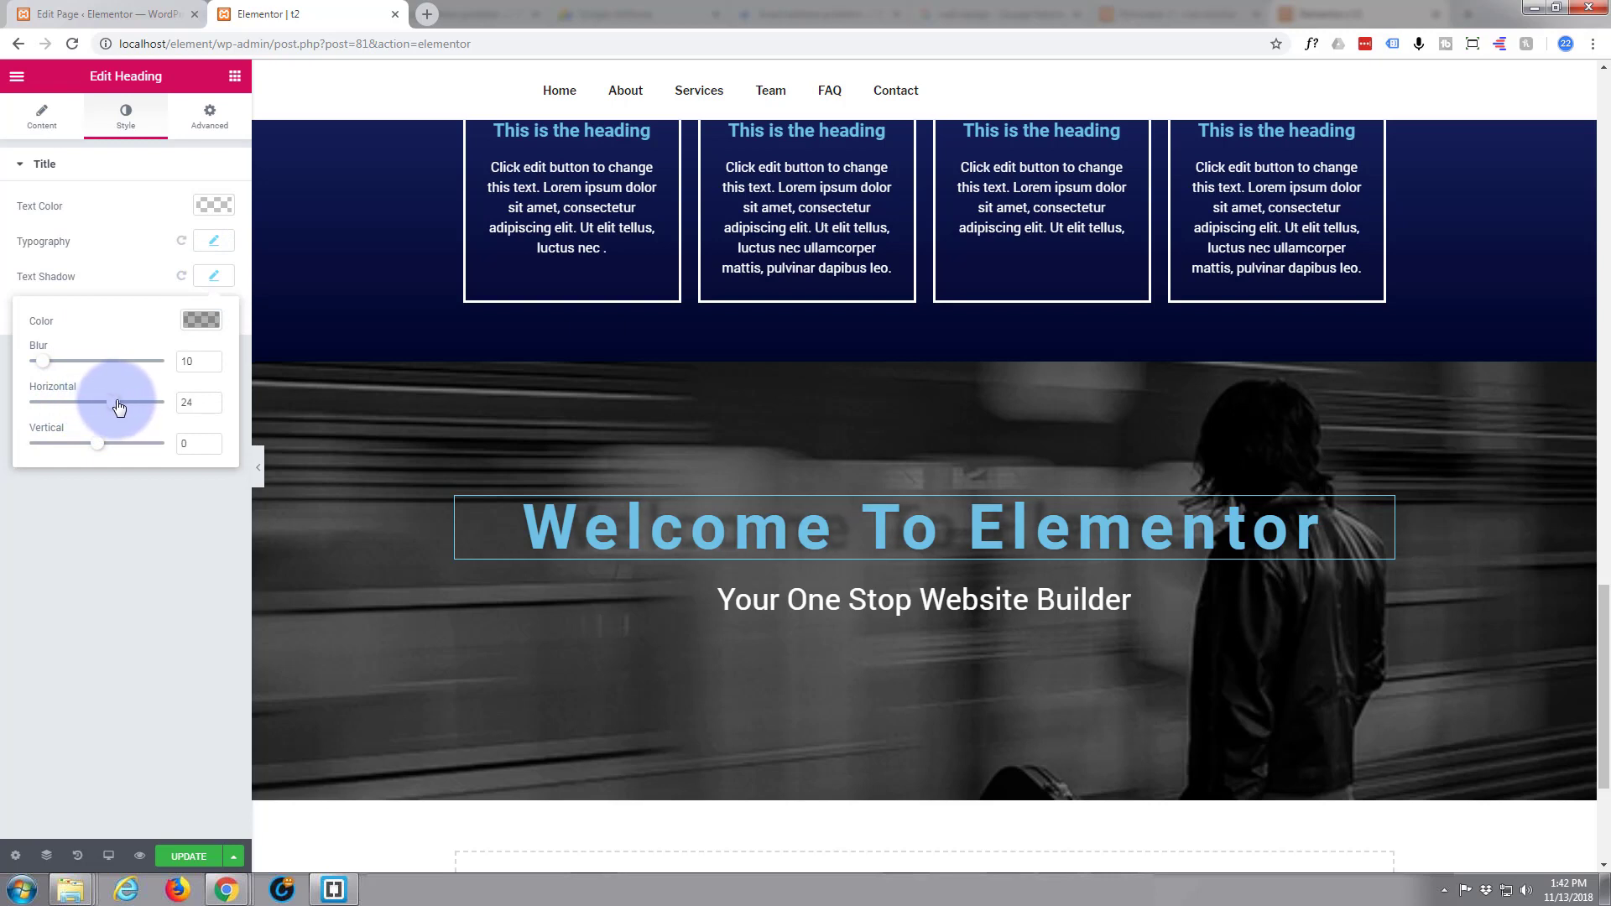
# Step: Set the shadow to horizontal 7, vertical 6, blur 18 and alpha about 0.71
pyautogui.moveTo(99, 409); pyautogui.dragTo(104, 410)
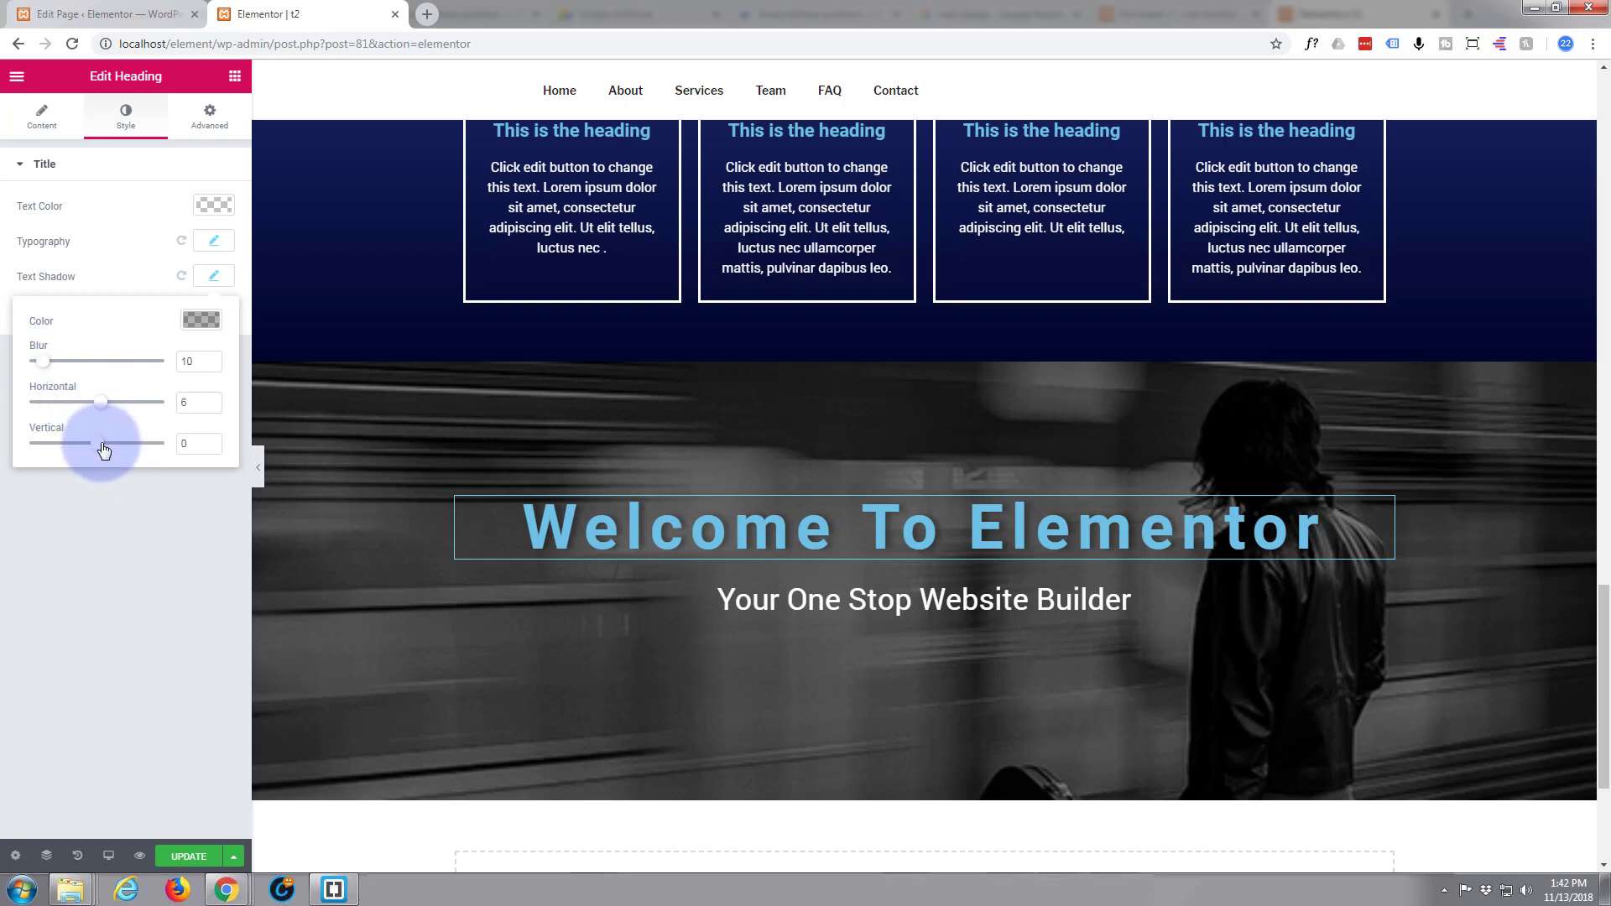
pyautogui.moveTo(102, 451); pyautogui.dragTo(106, 451)
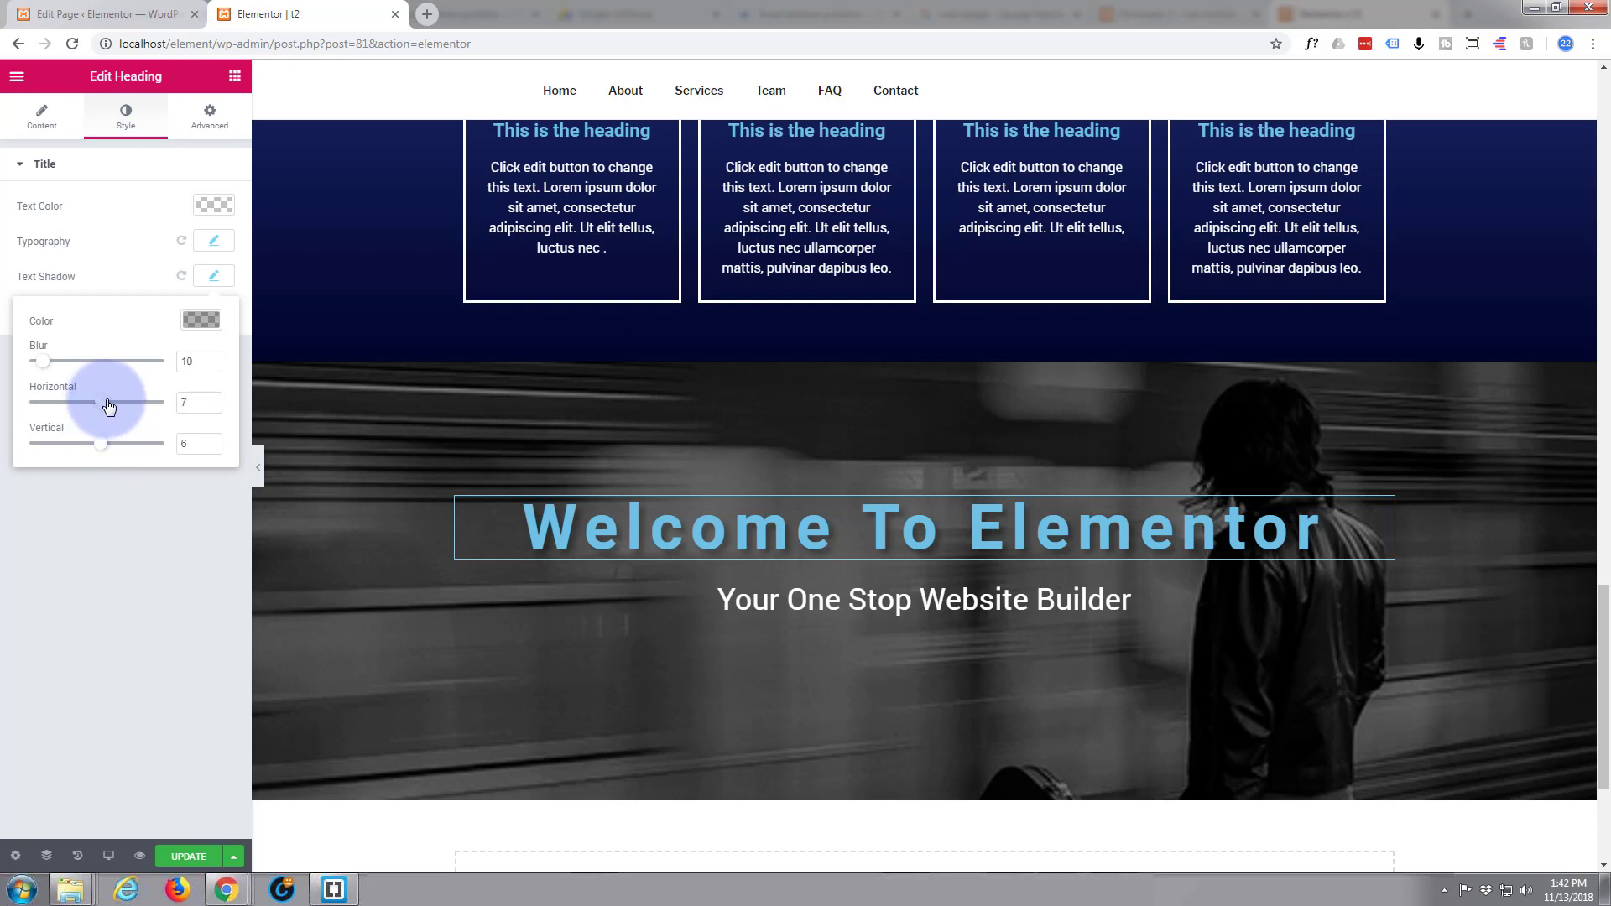
pyautogui.moveTo(104, 406); pyautogui.dragTo(107, 407)
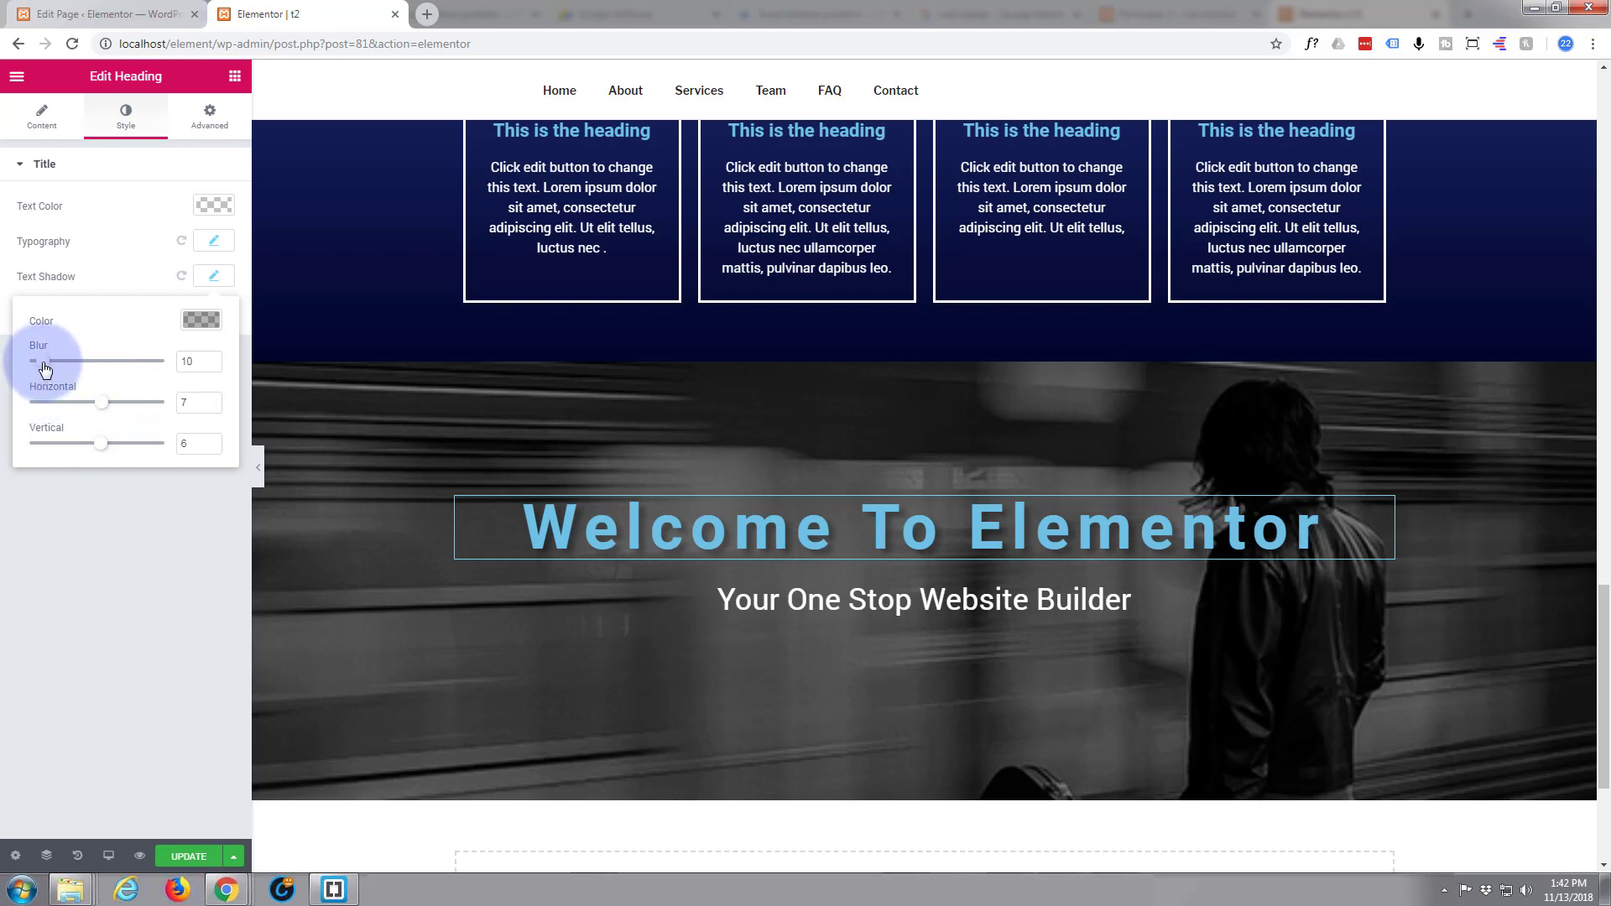
pyautogui.moveTo(41, 362); pyautogui.dragTo(73, 359)
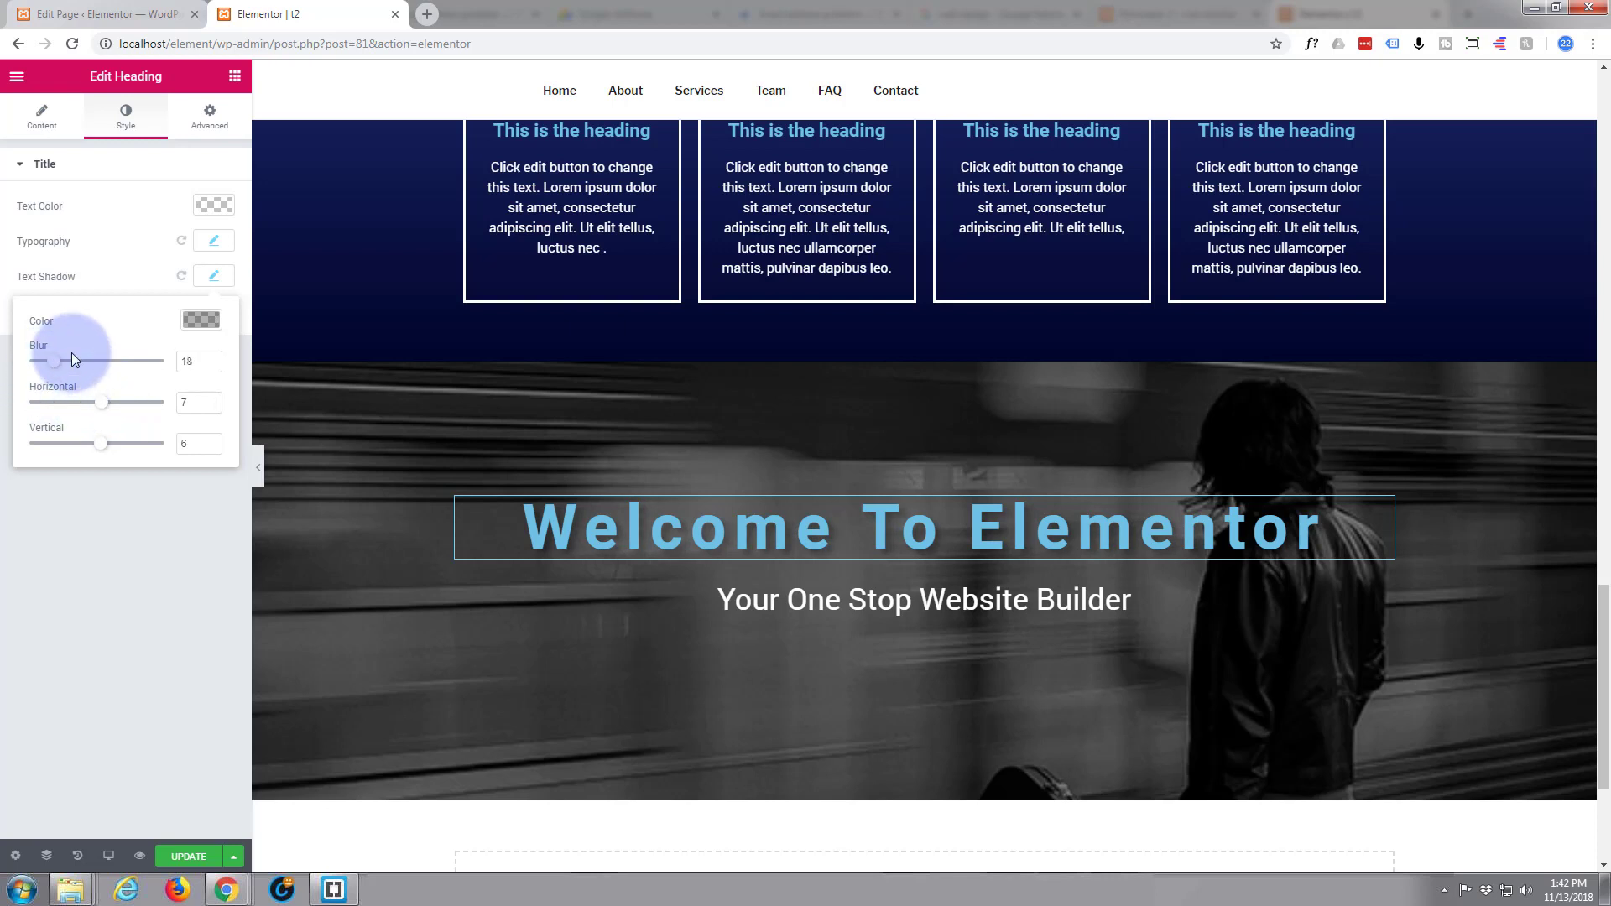
pyautogui.click(199, 324)
pyautogui.moveTo(225, 469)
pyautogui.mouseDown()
pyautogui.moveTo(210, 467)
pyautogui.moveTo(228, 402)
pyautogui.mouseUp()
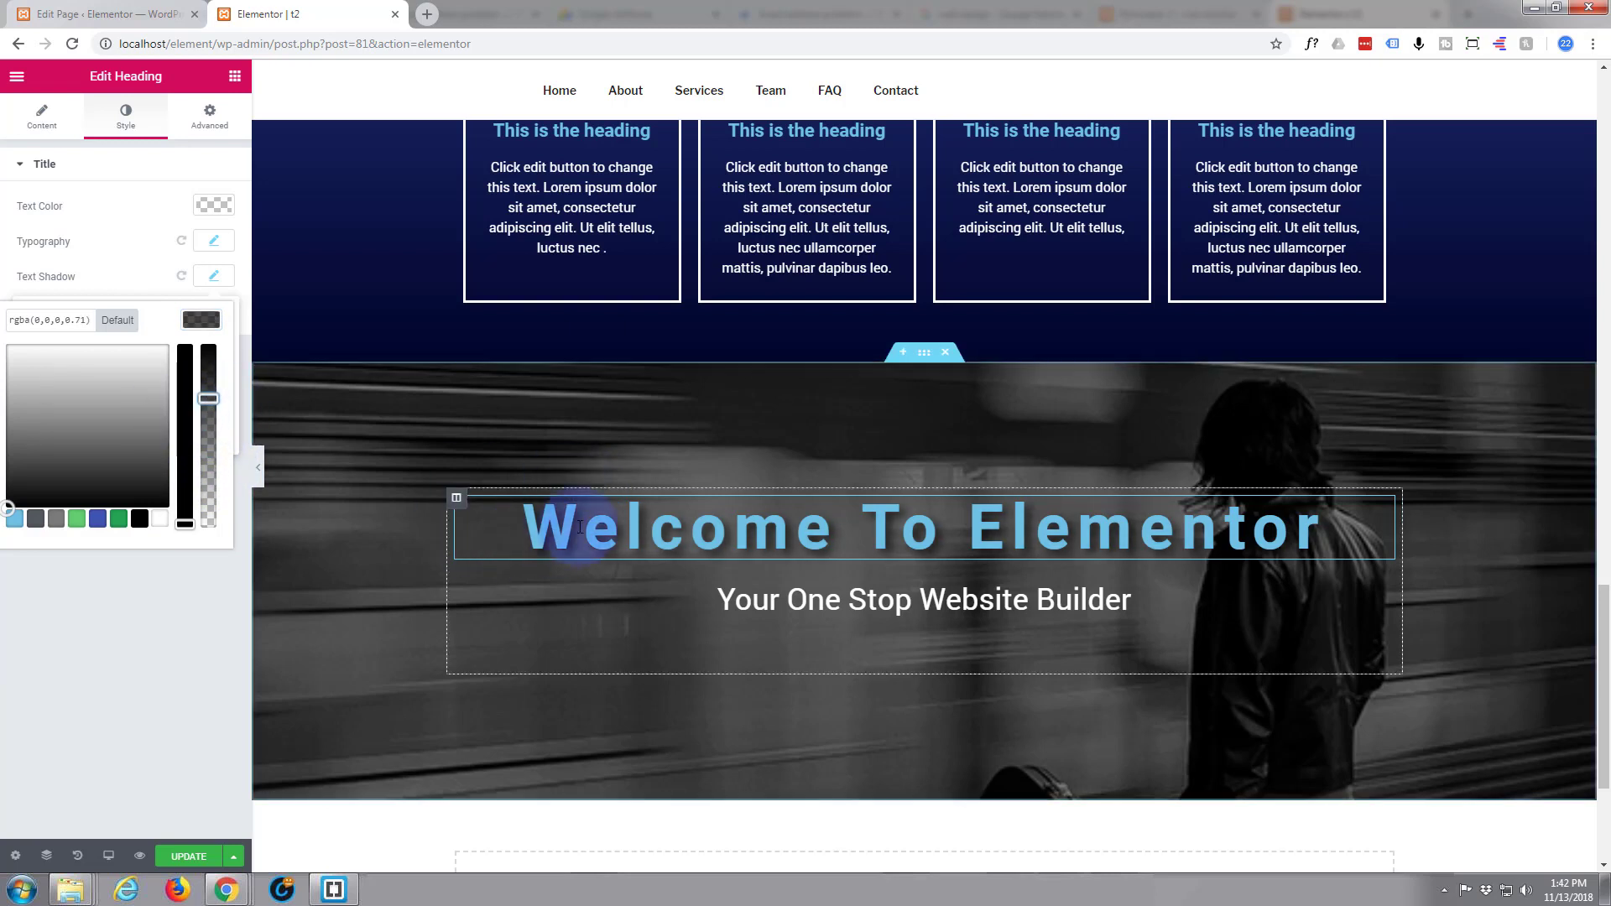
pyautogui.moveTo(586, 490)
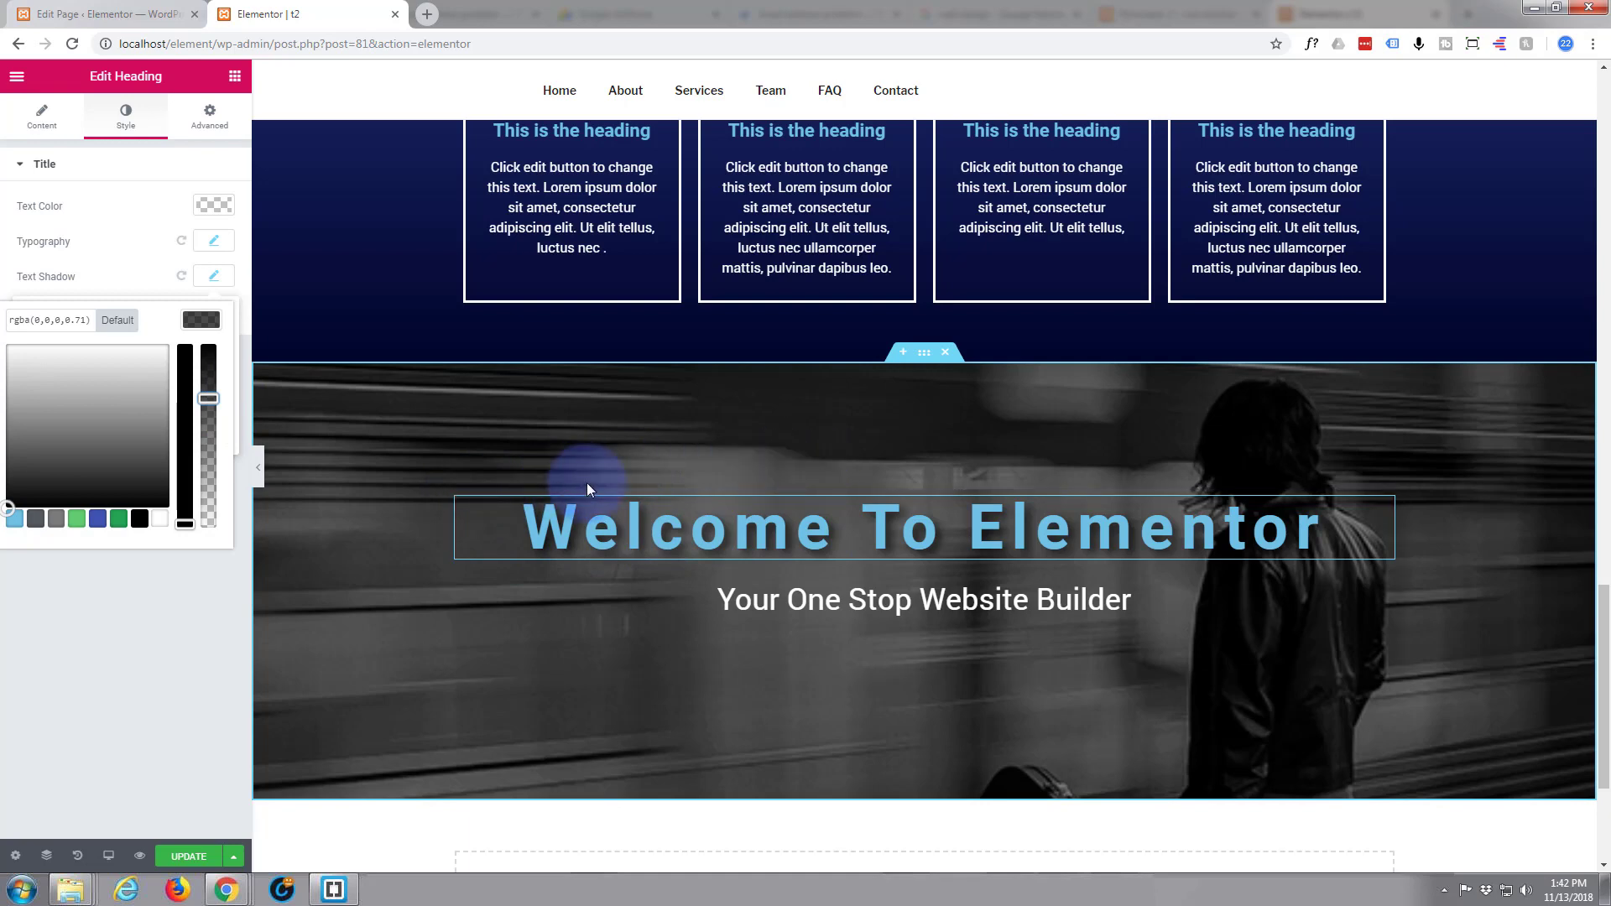
pyautogui.scroll(-2, 600, 435)
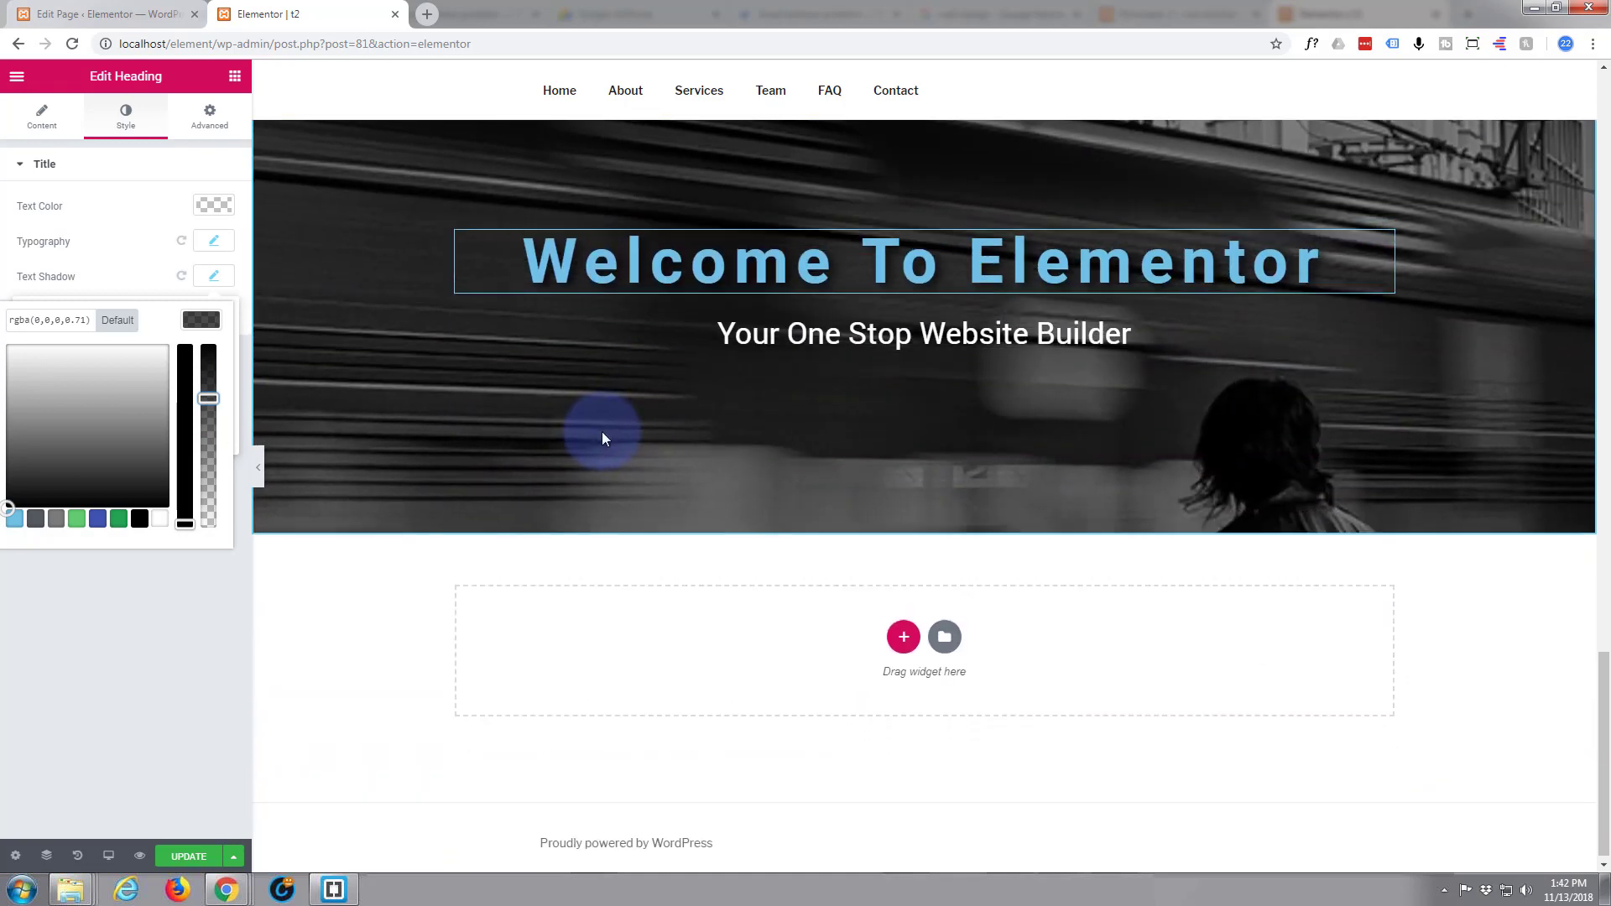
pyautogui.scroll(3, 603, 438)
pyautogui.scroll(-1, 603, 436)
pyautogui.scroll(-1, 603, 437)
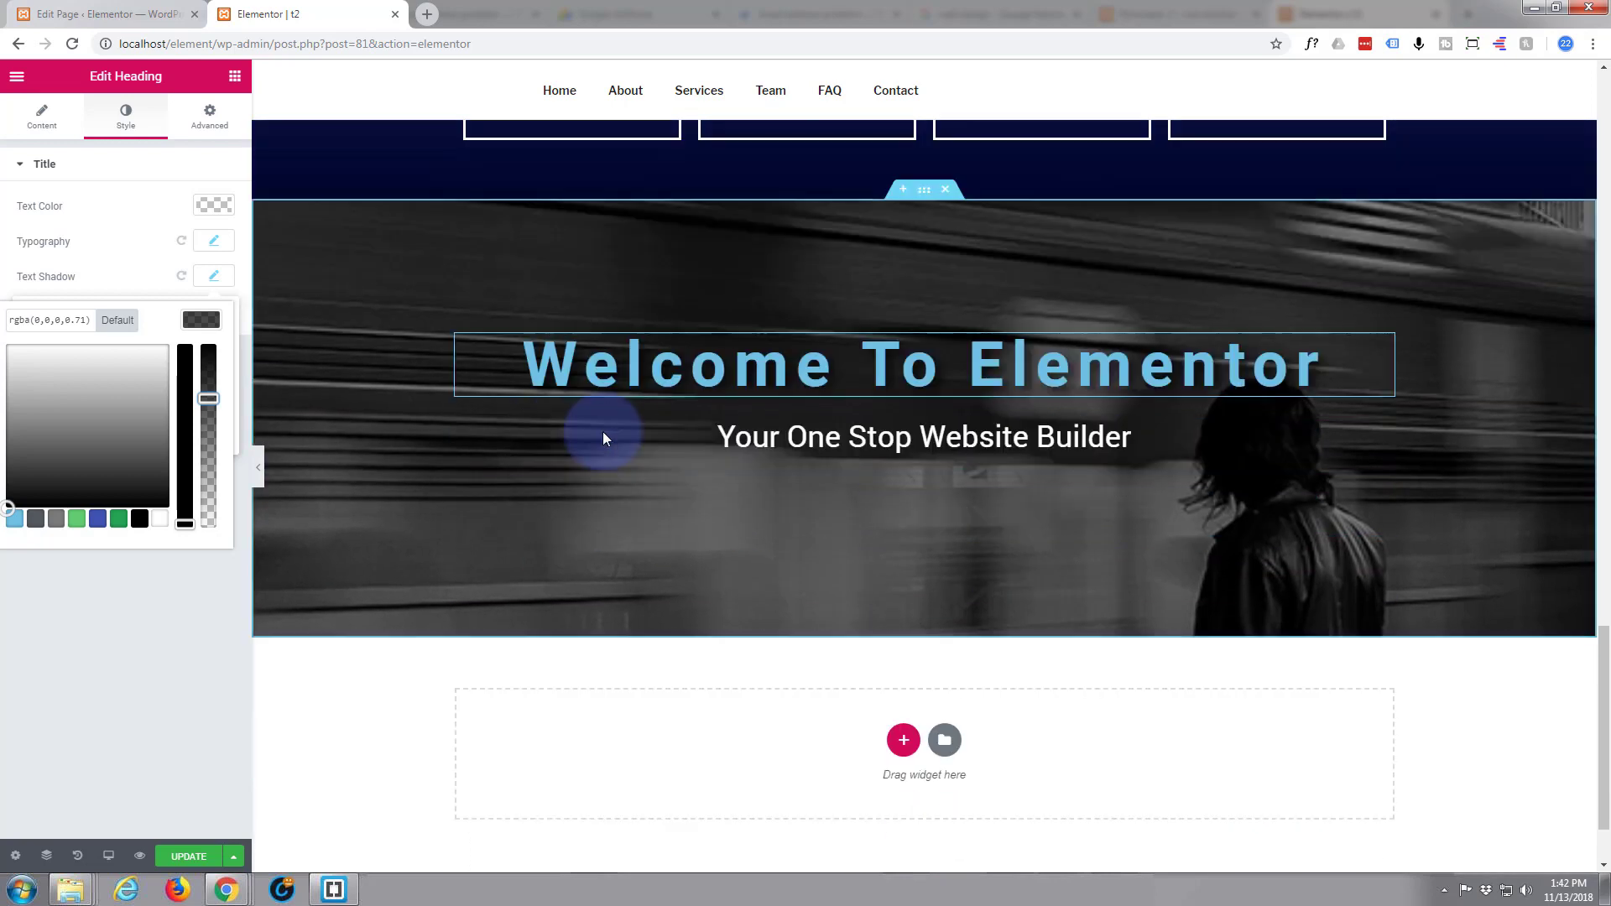
pyautogui.scroll(1, 603, 437)
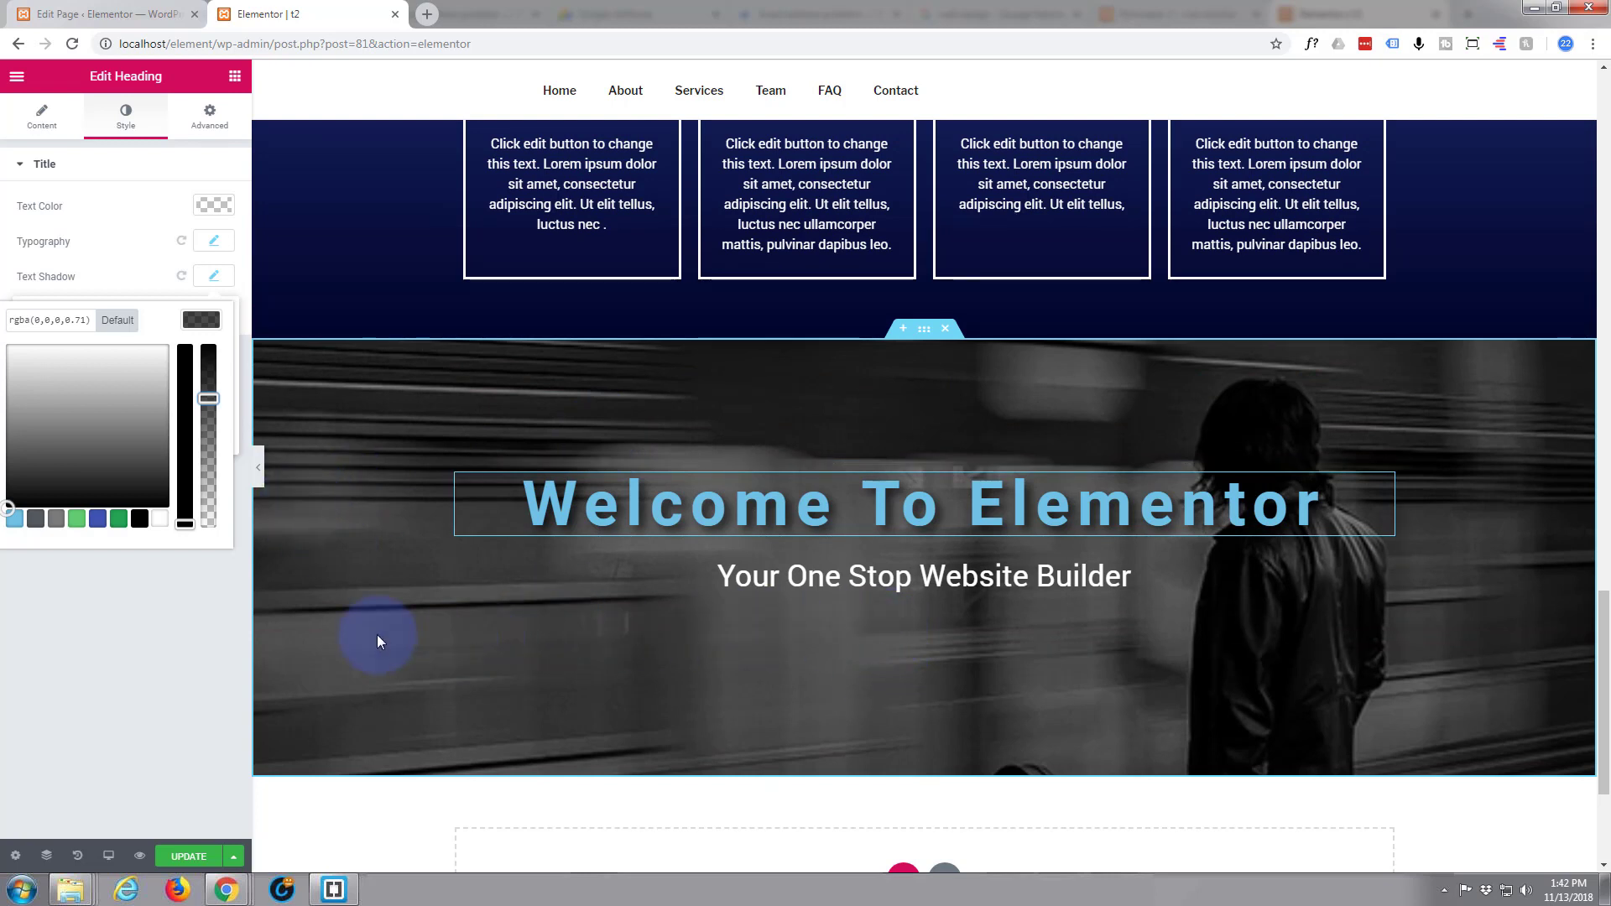
# Step: Dismiss the colour picker, keeping the shadow, and select the train-photo section for editing
pyautogui.click(189, 857)
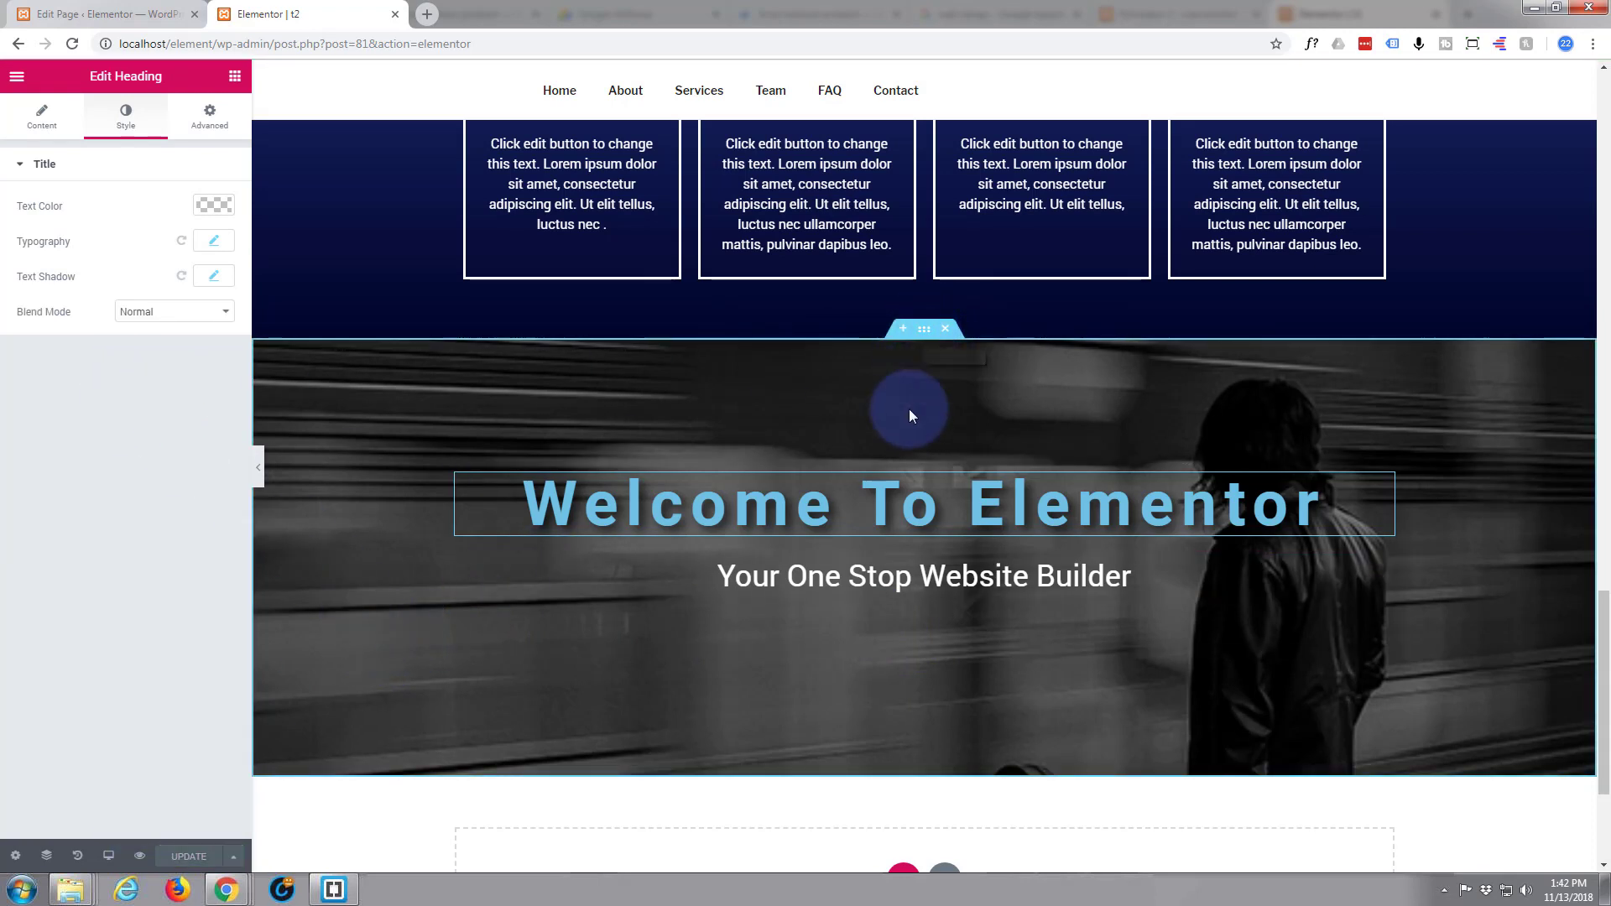
pyautogui.click(924, 330)
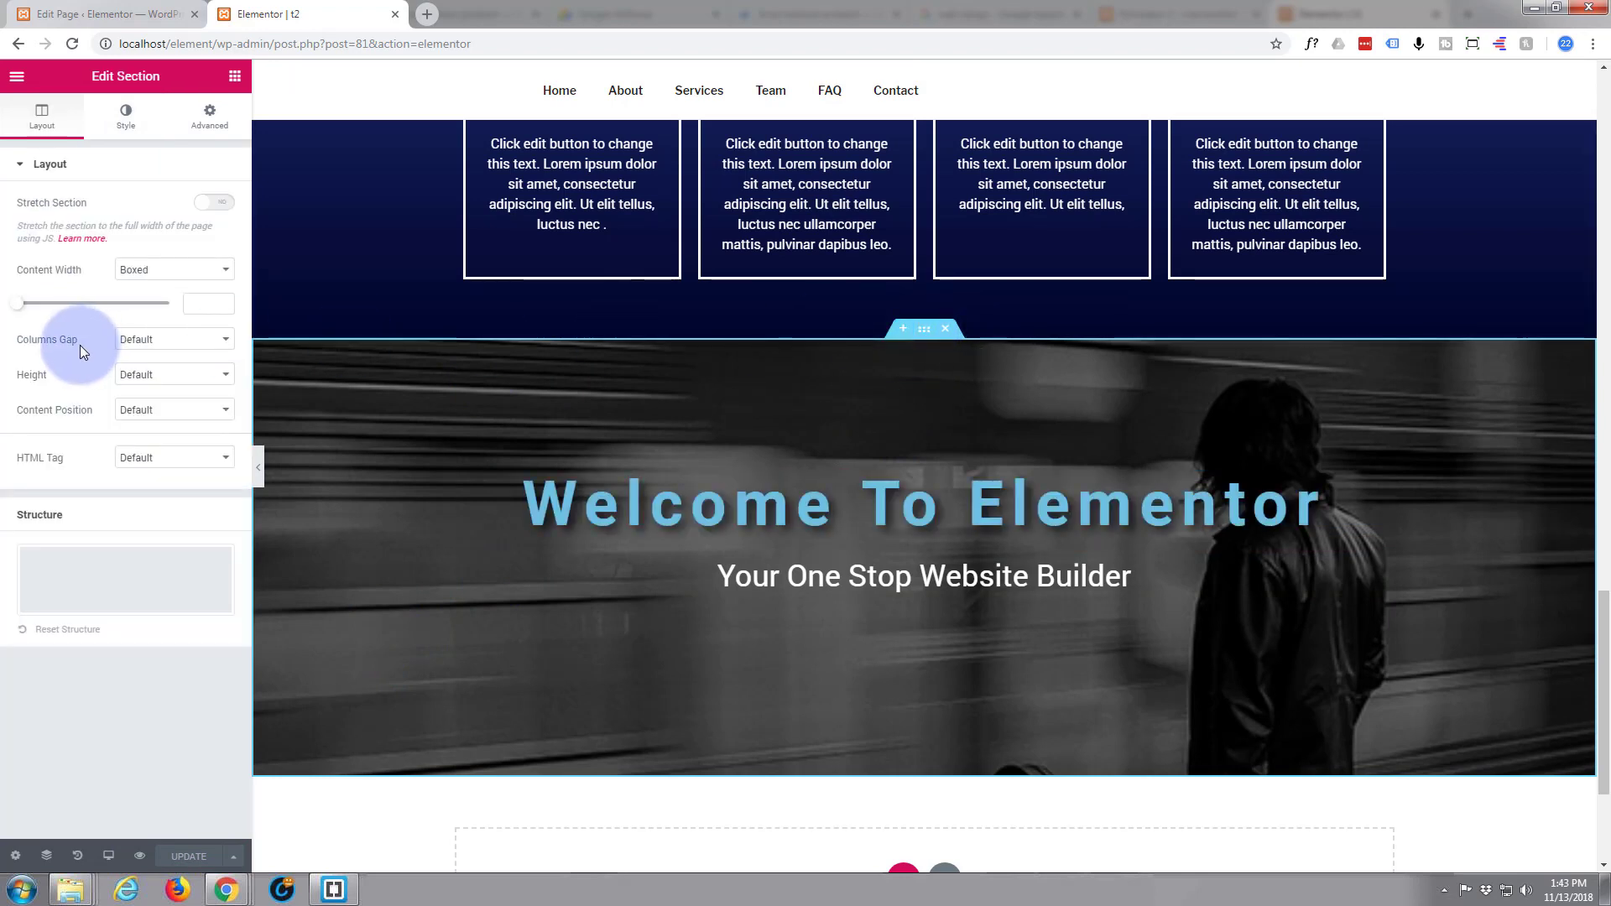
# Step: Set the section's Background Overlay hover state to Classic and begin choosing its image
pyautogui.click(126, 117)
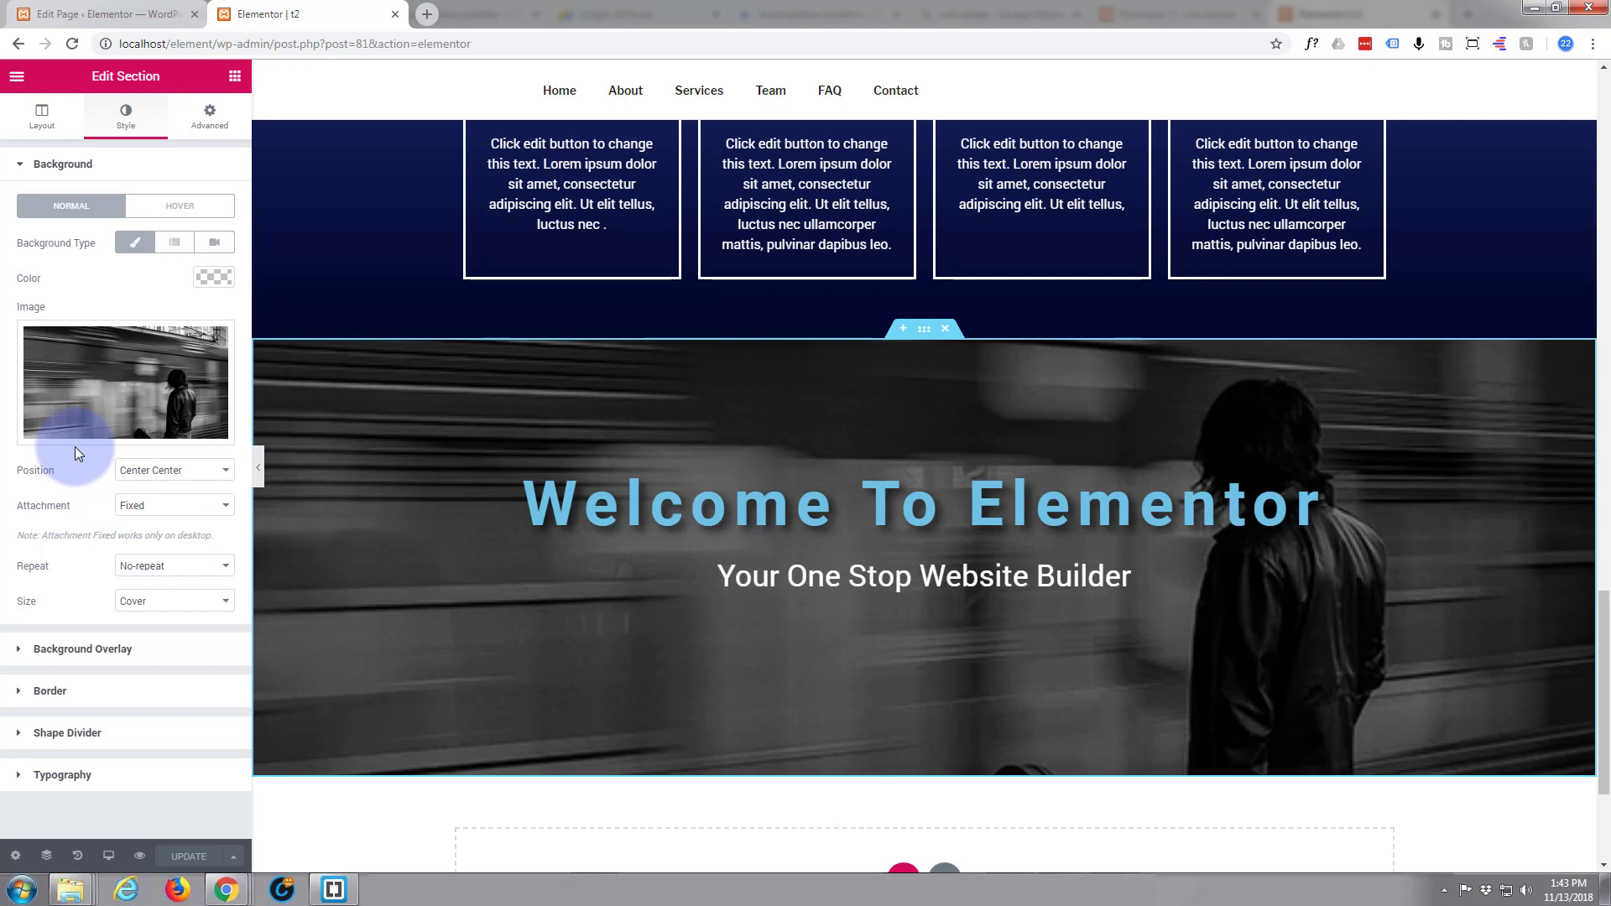
pyautogui.click(21, 651)
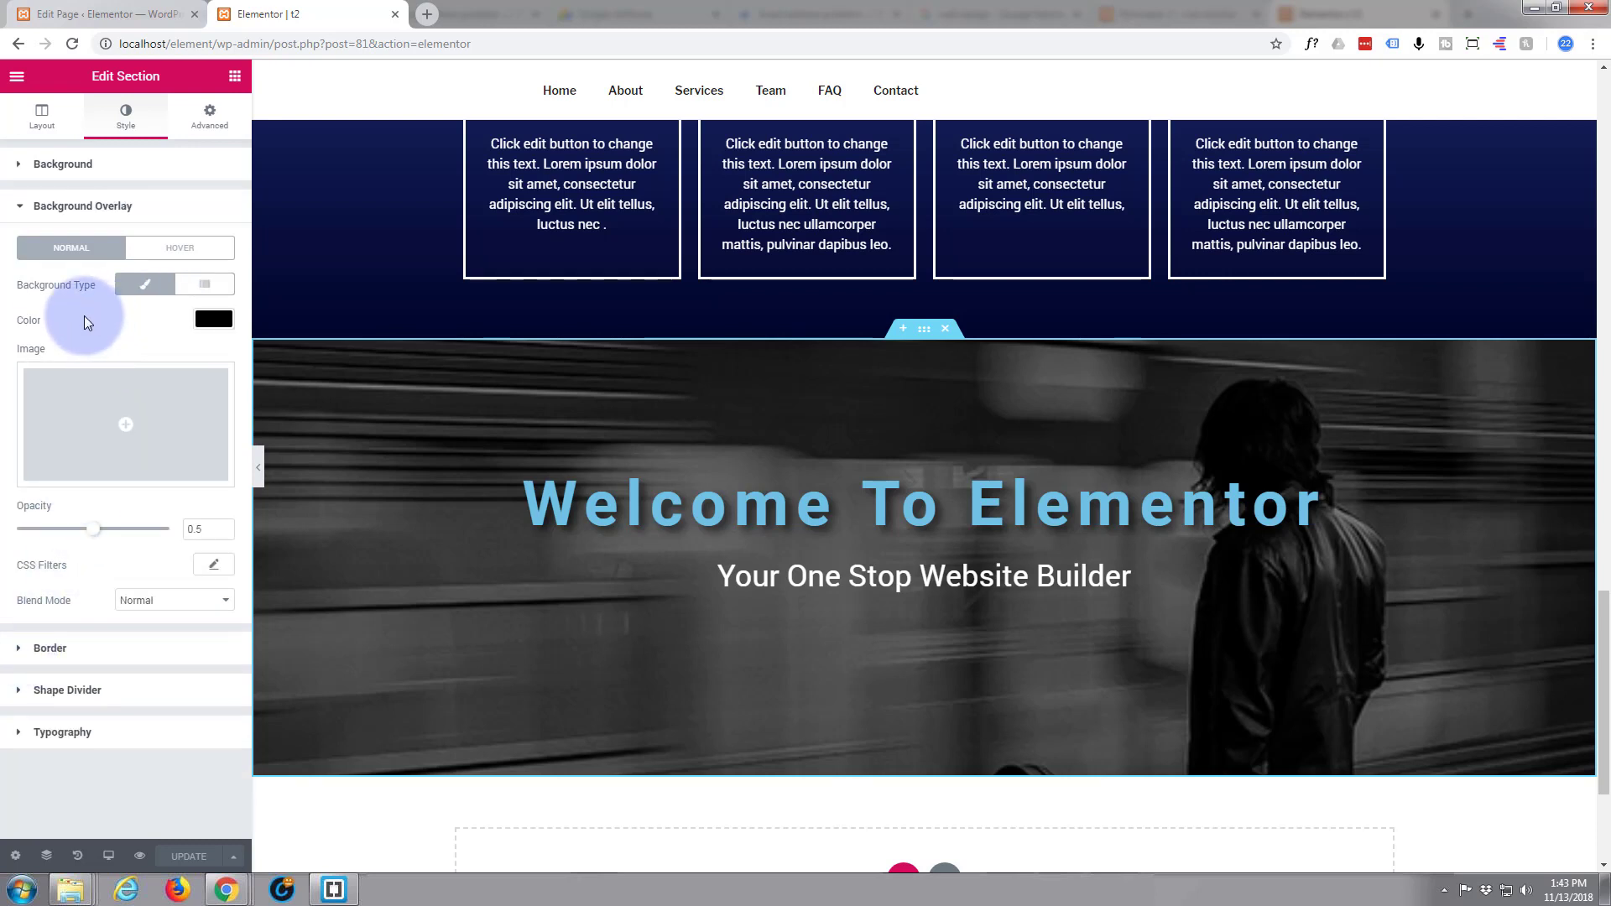
pyautogui.click(210, 257)
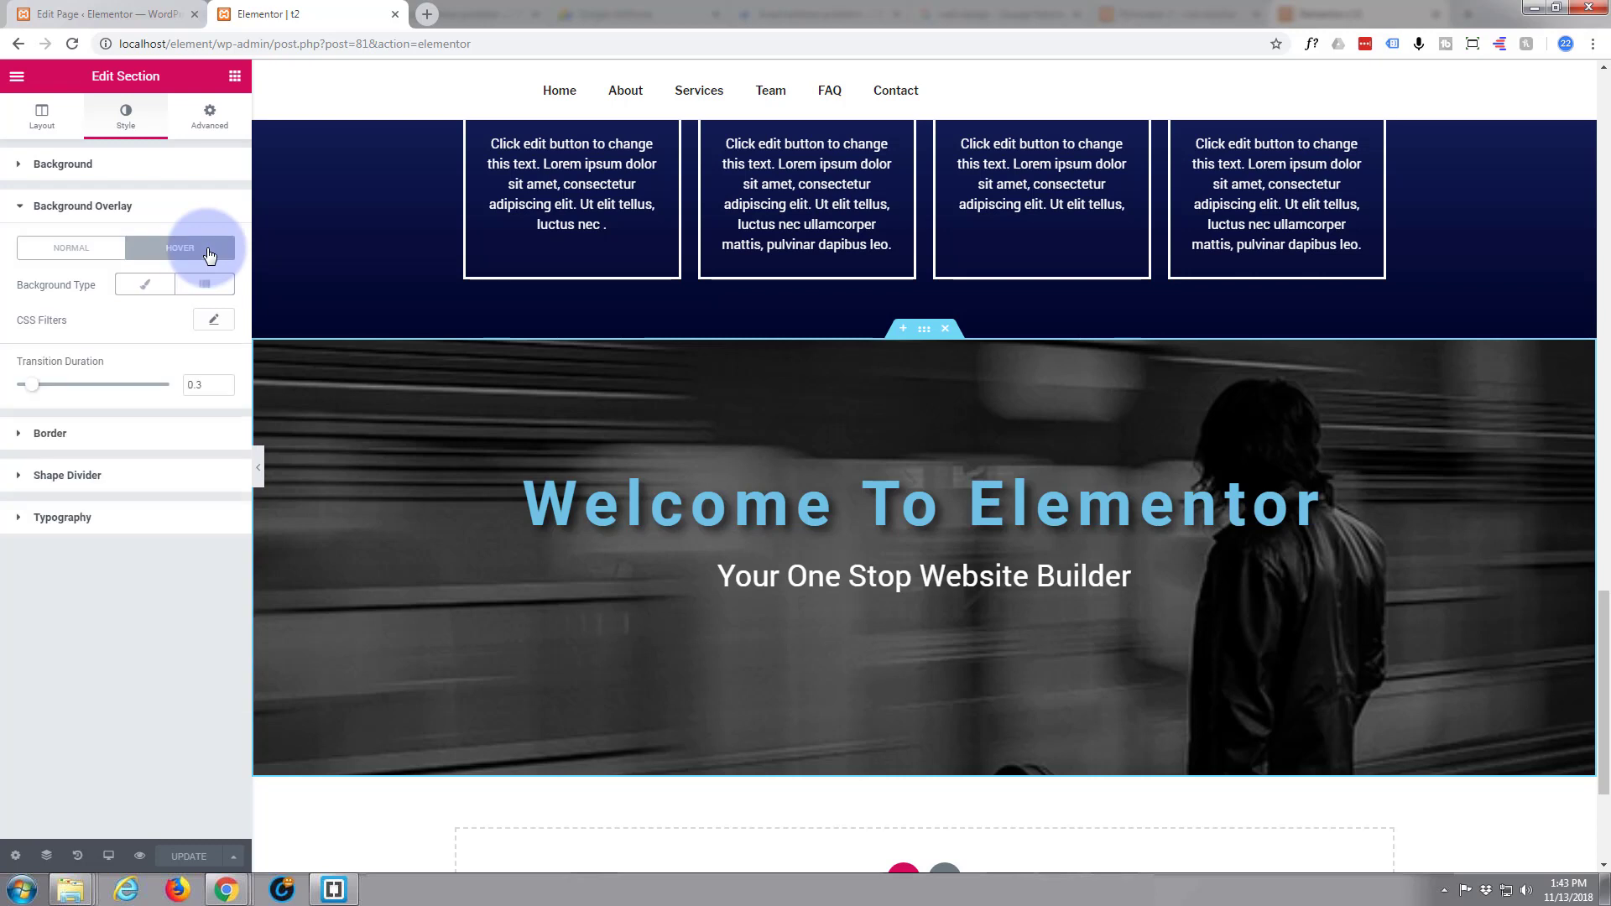
pyautogui.click(145, 289)
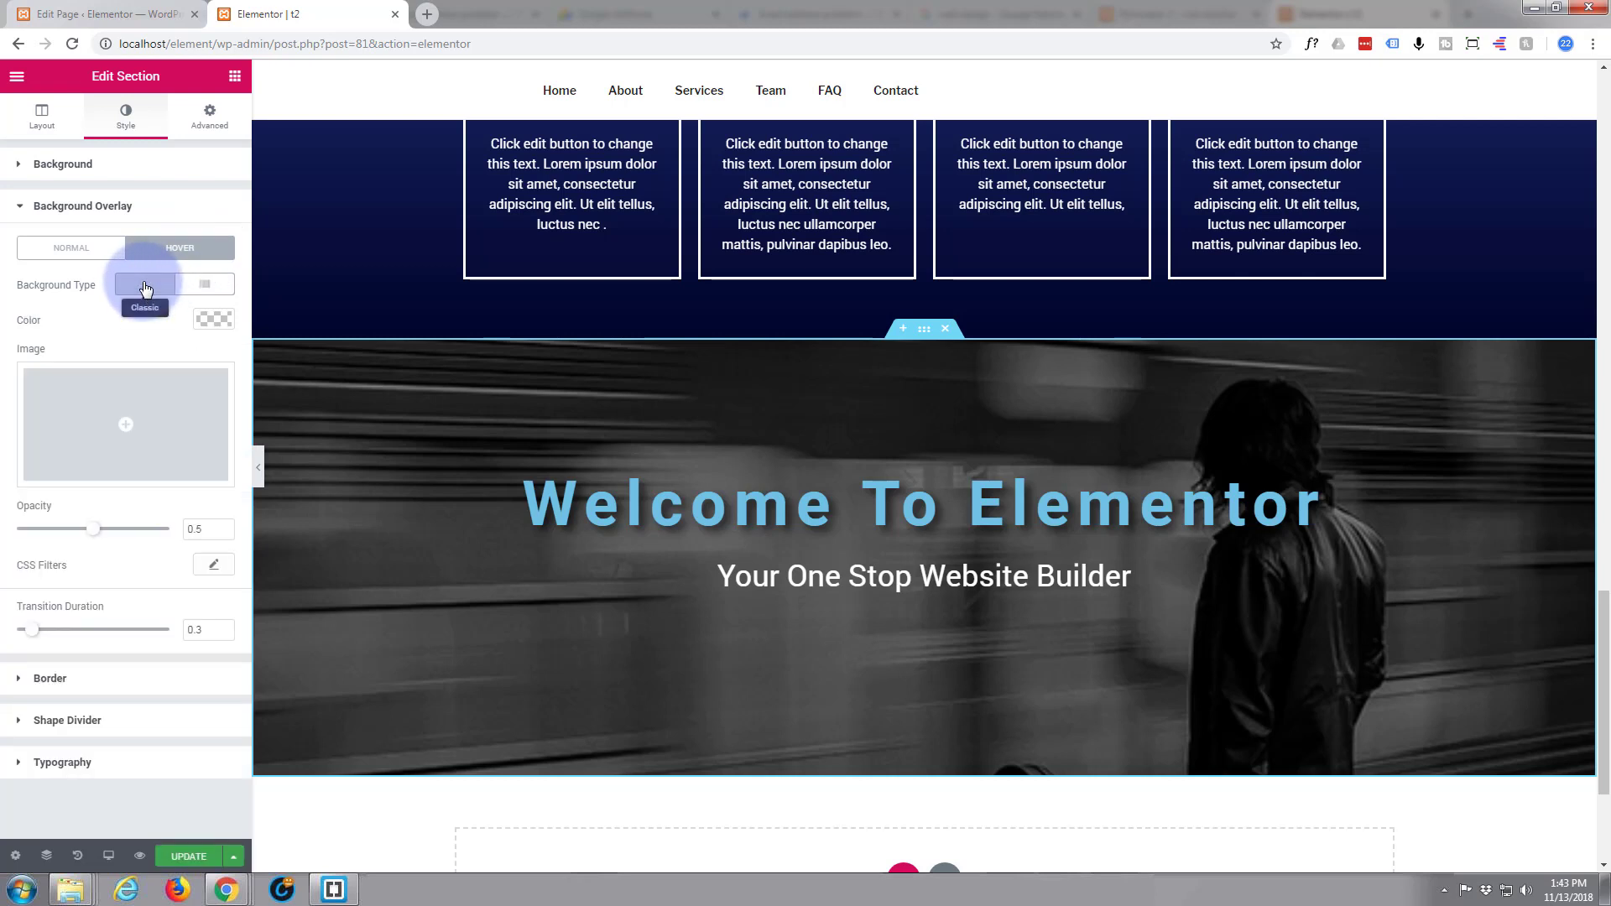
pyautogui.click(126, 424)
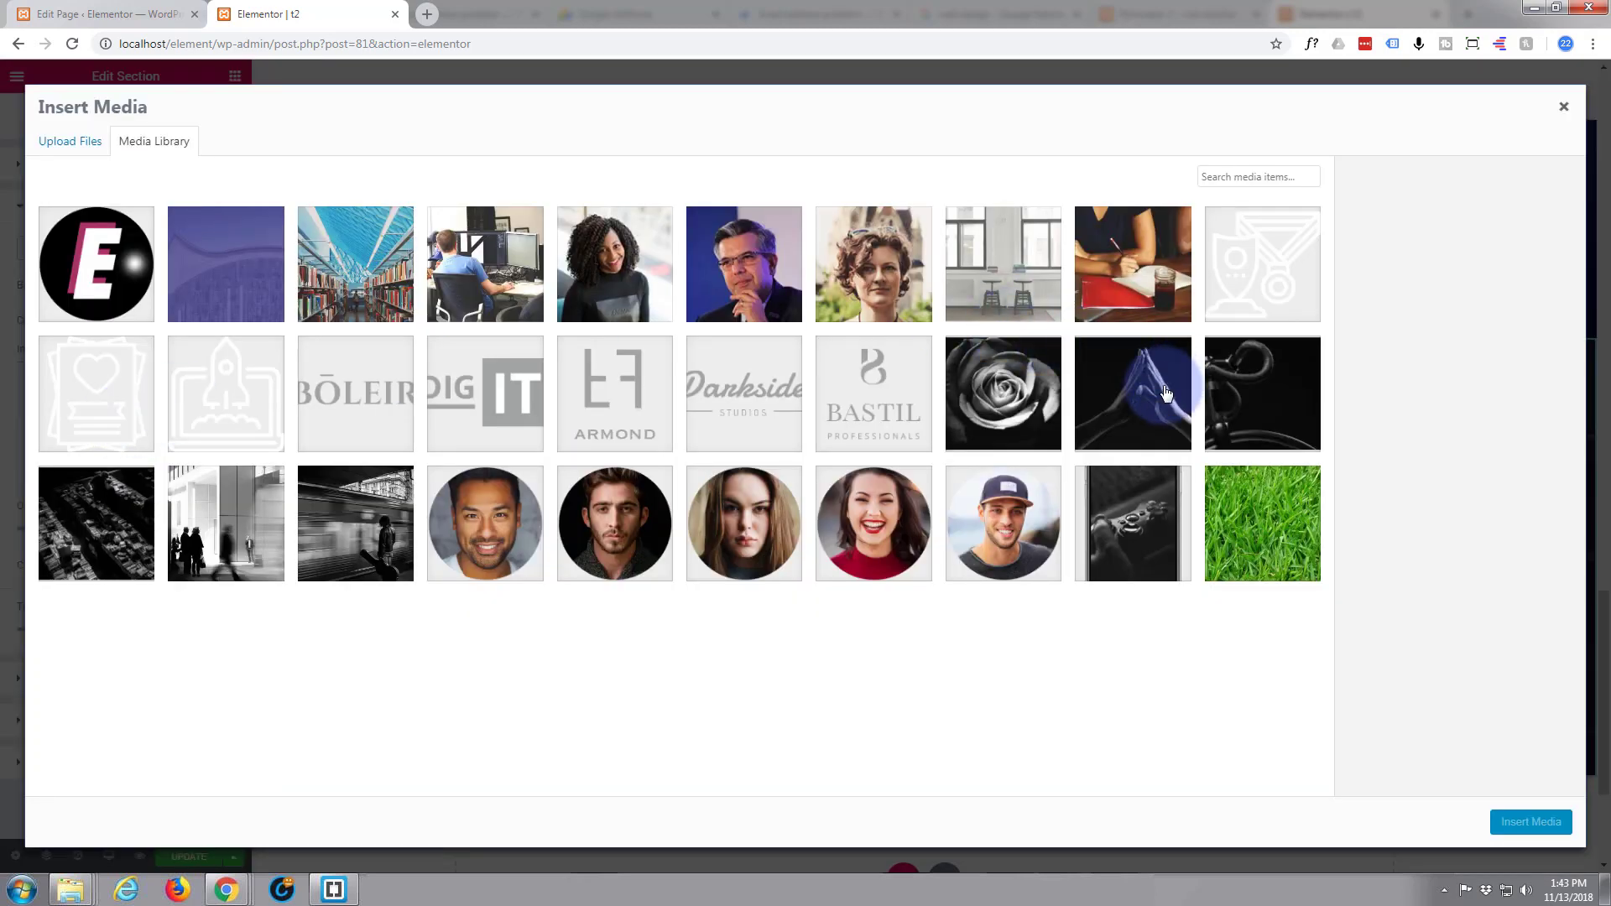
# Step: Insert big2.jpg, the dark hands photo, as the hover overlay image
pyautogui.click(1135, 398)
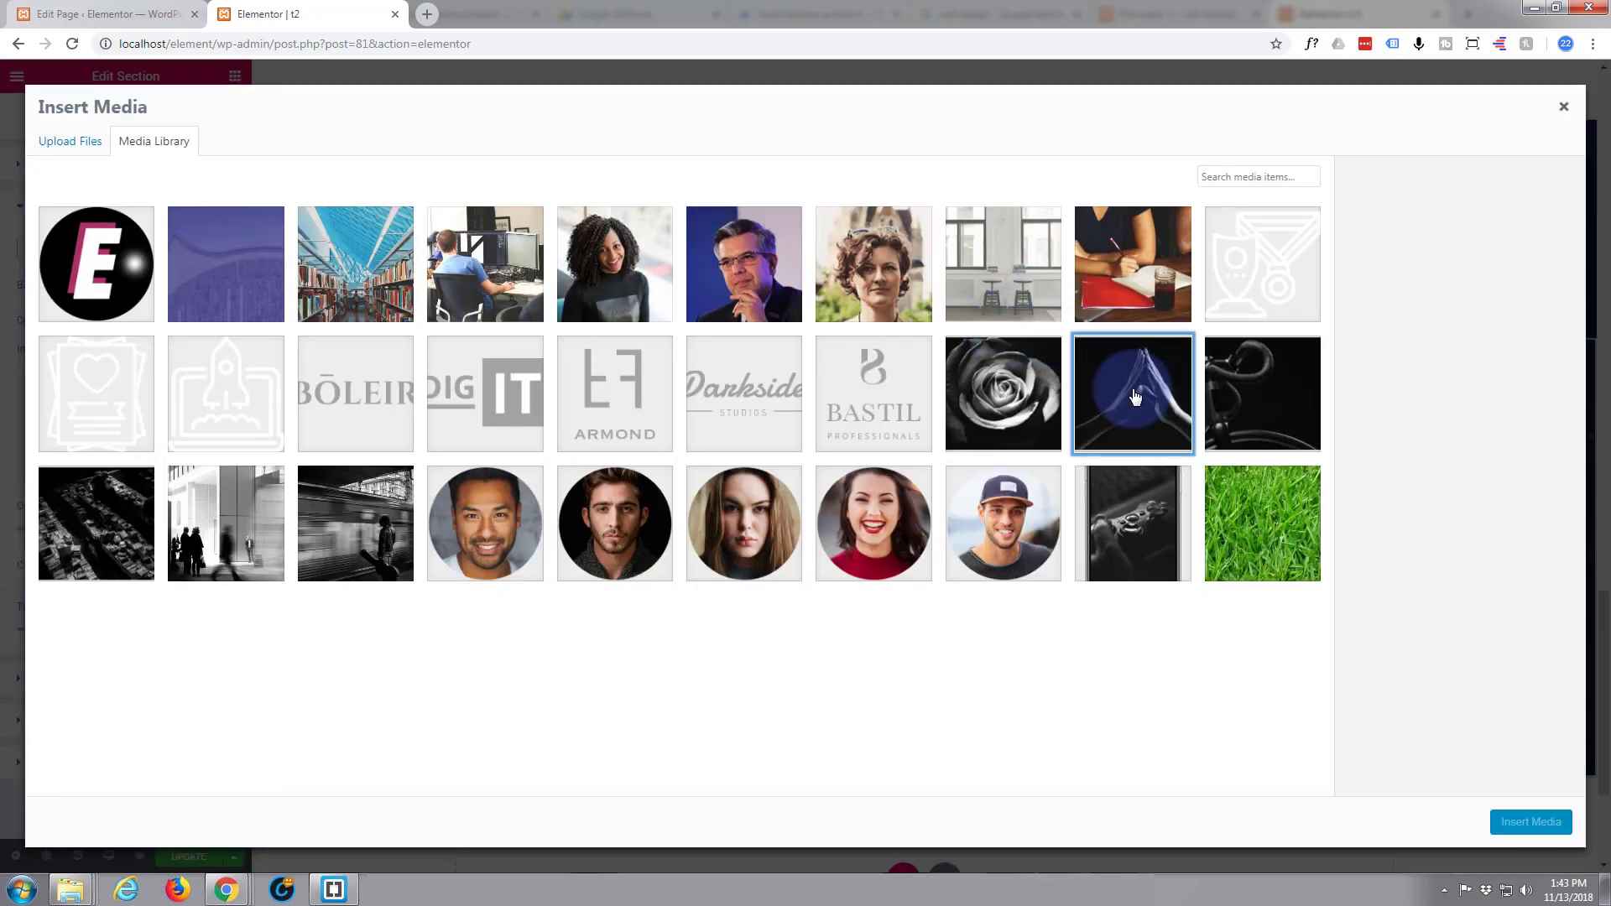
pyautogui.click(1509, 825)
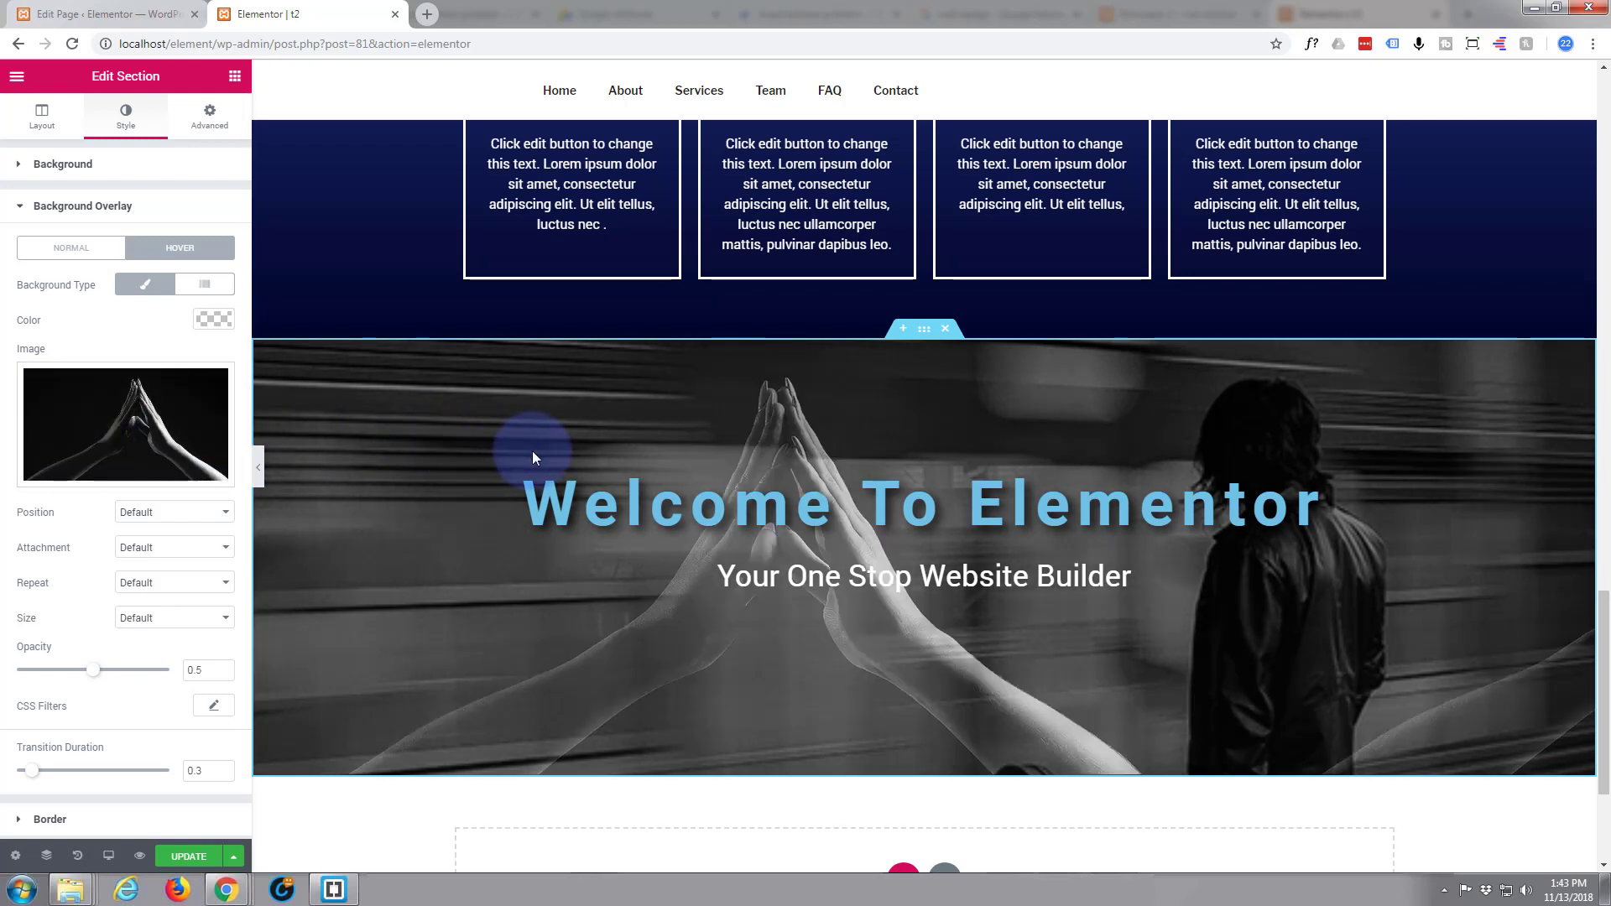
# Step: Give the hover overlay image centred position, Fixed attachment, No-repeat and Cover size
pyautogui.moveTo(124, 422)
pyautogui.click(226, 515)
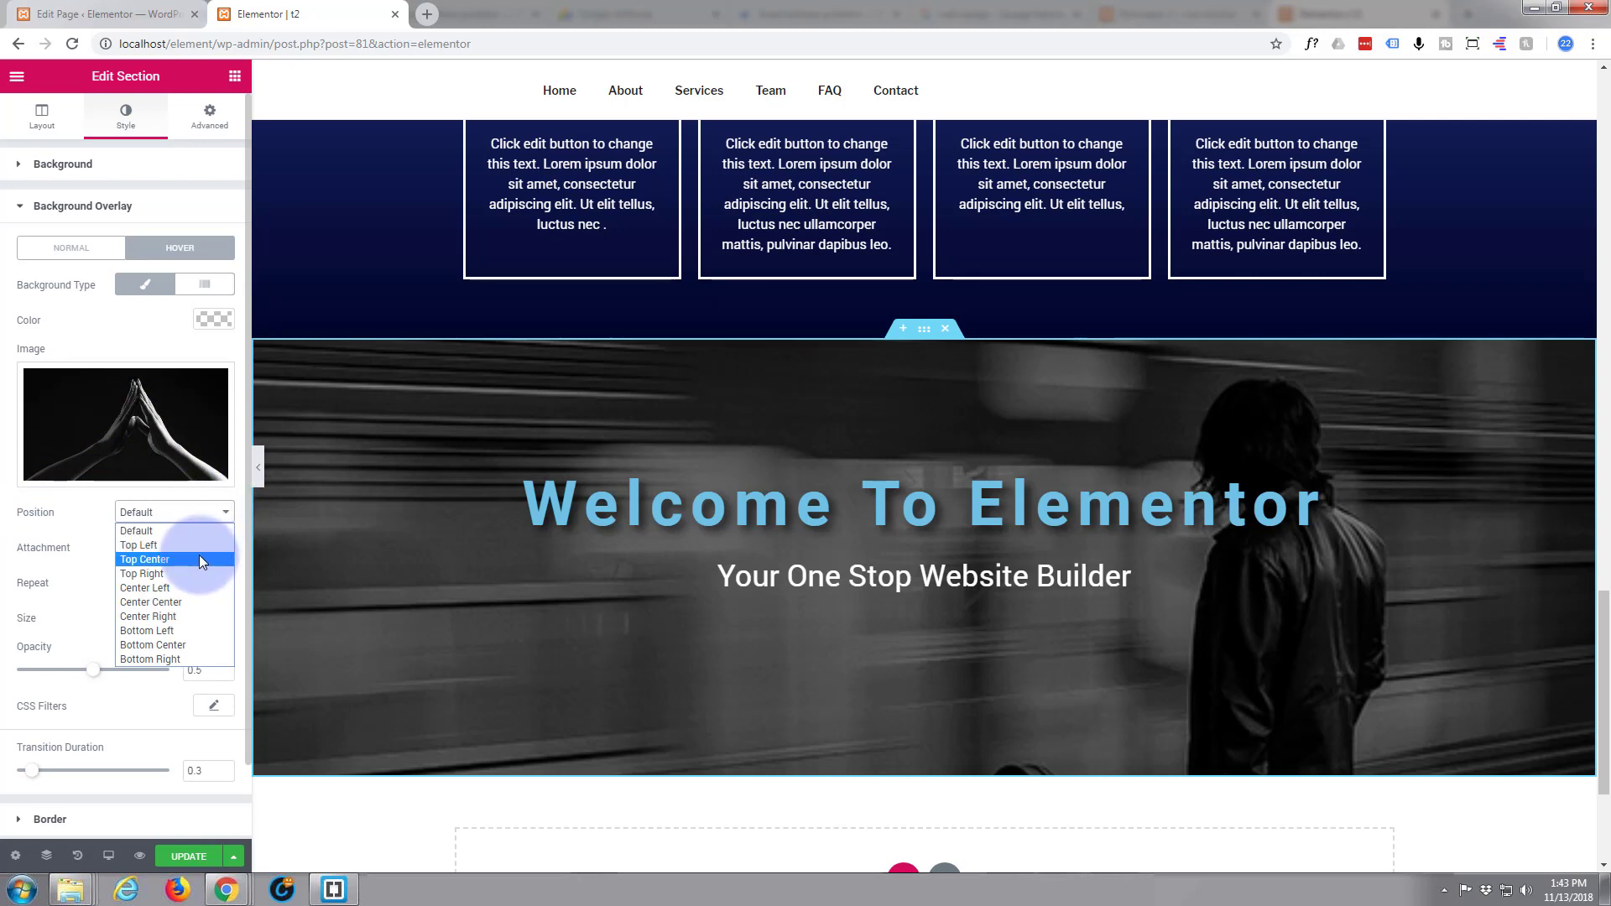
pyautogui.click(184, 600)
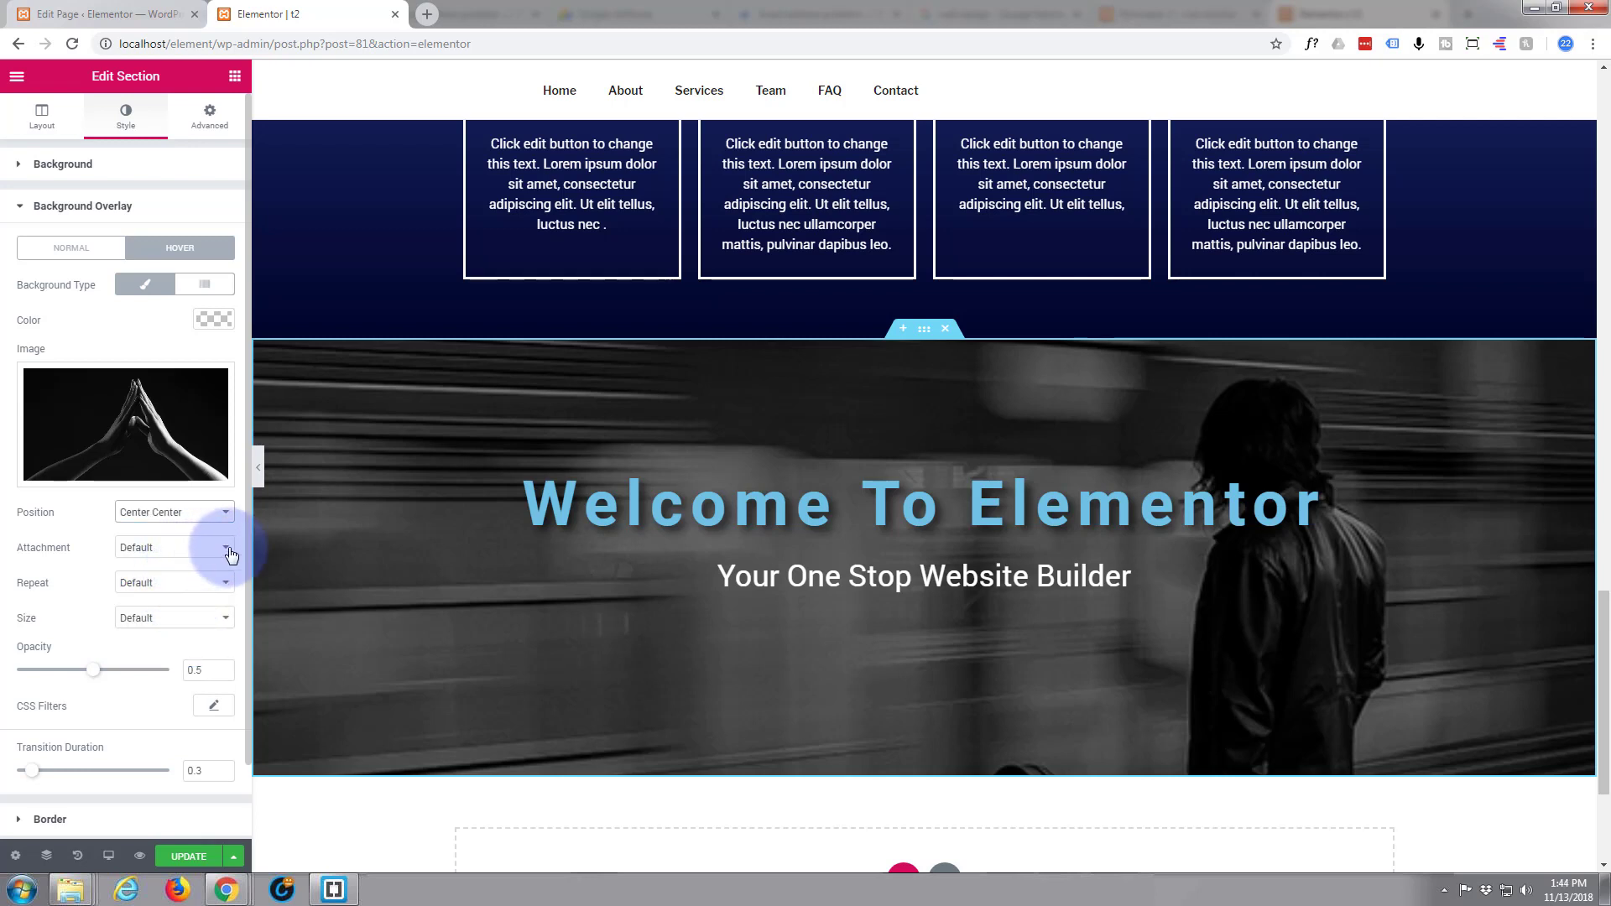
pyautogui.click(230, 555)
pyautogui.click(200, 596)
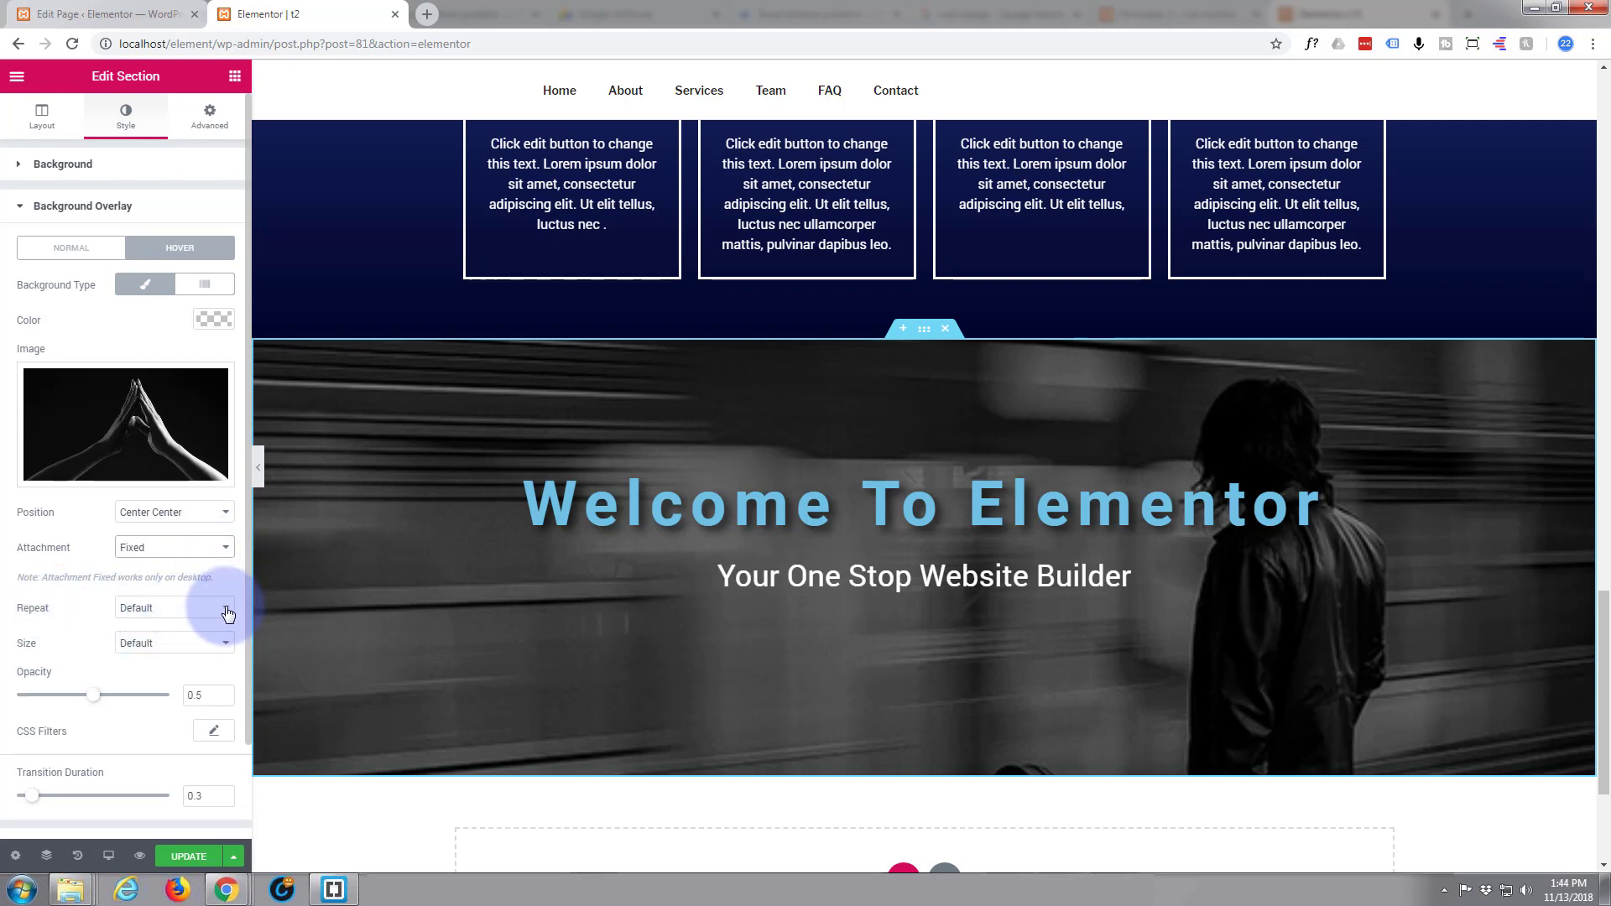
pyautogui.click(227, 614)
pyautogui.click(183, 639)
pyautogui.click(226, 644)
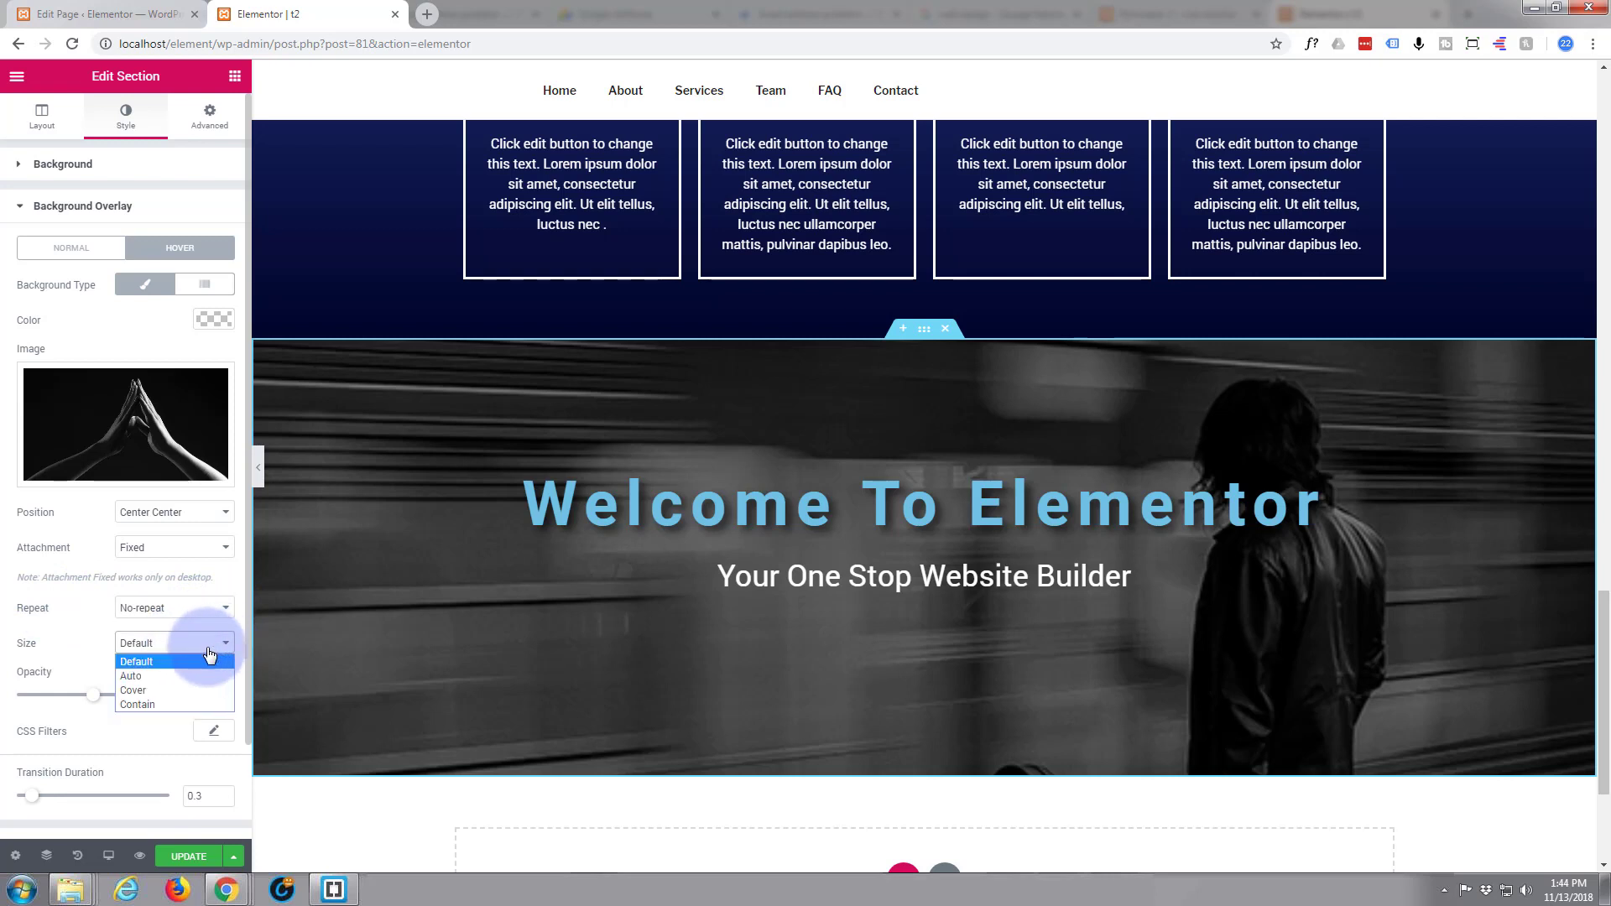
pyautogui.click(168, 691)
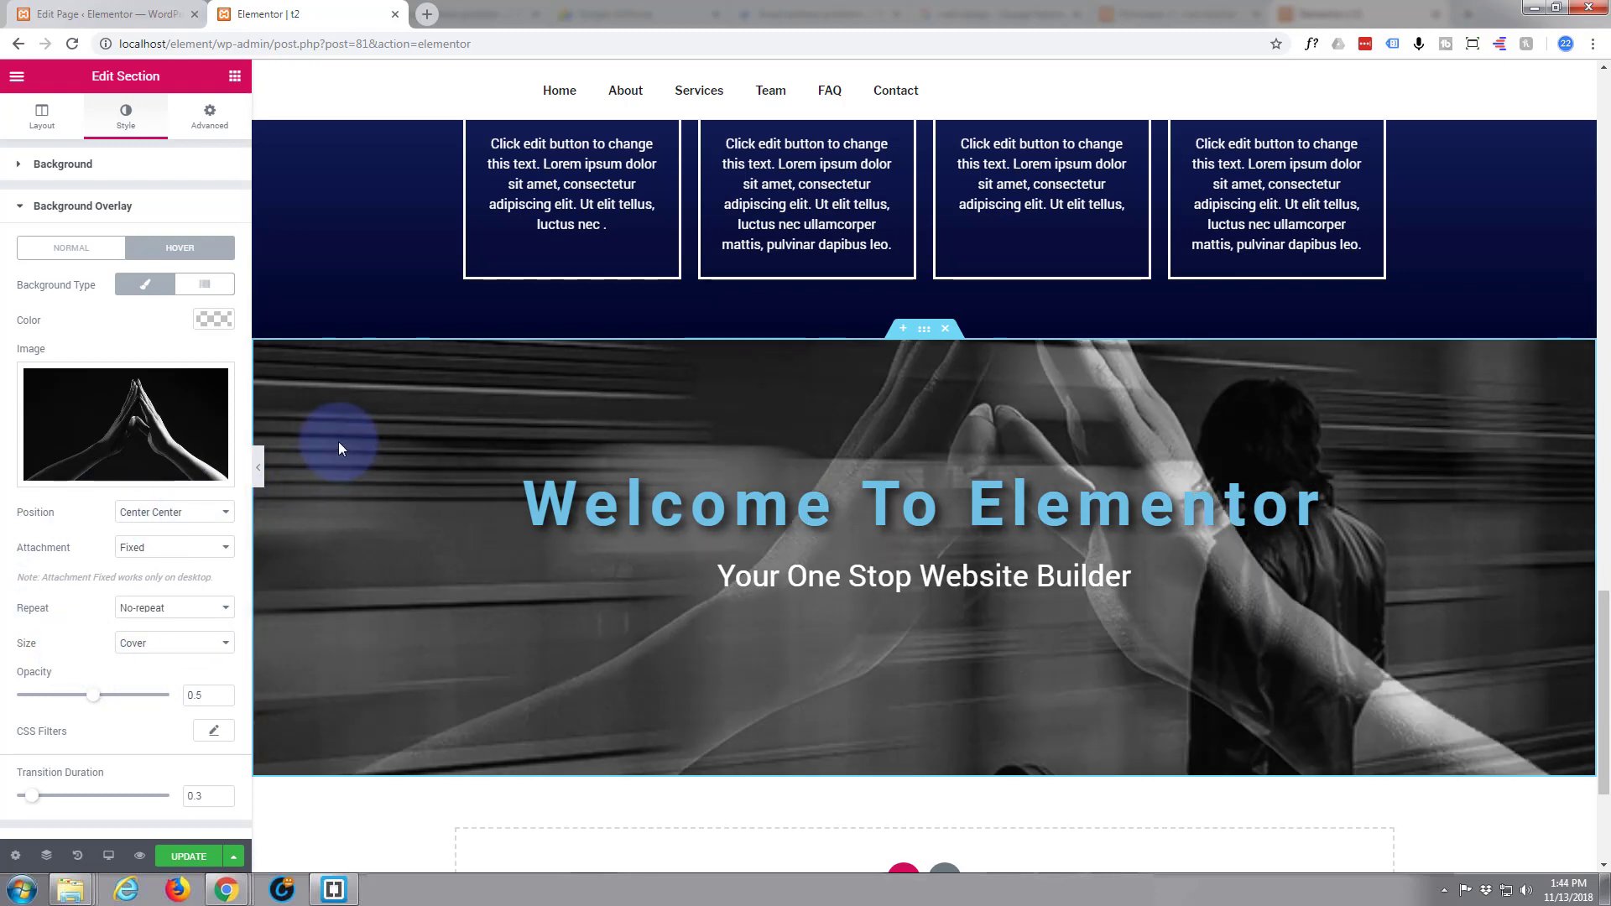
pyautogui.scroll(-2, 339, 447)
pyautogui.scroll(1, 339, 446)
pyautogui.scroll(2, 339, 442)
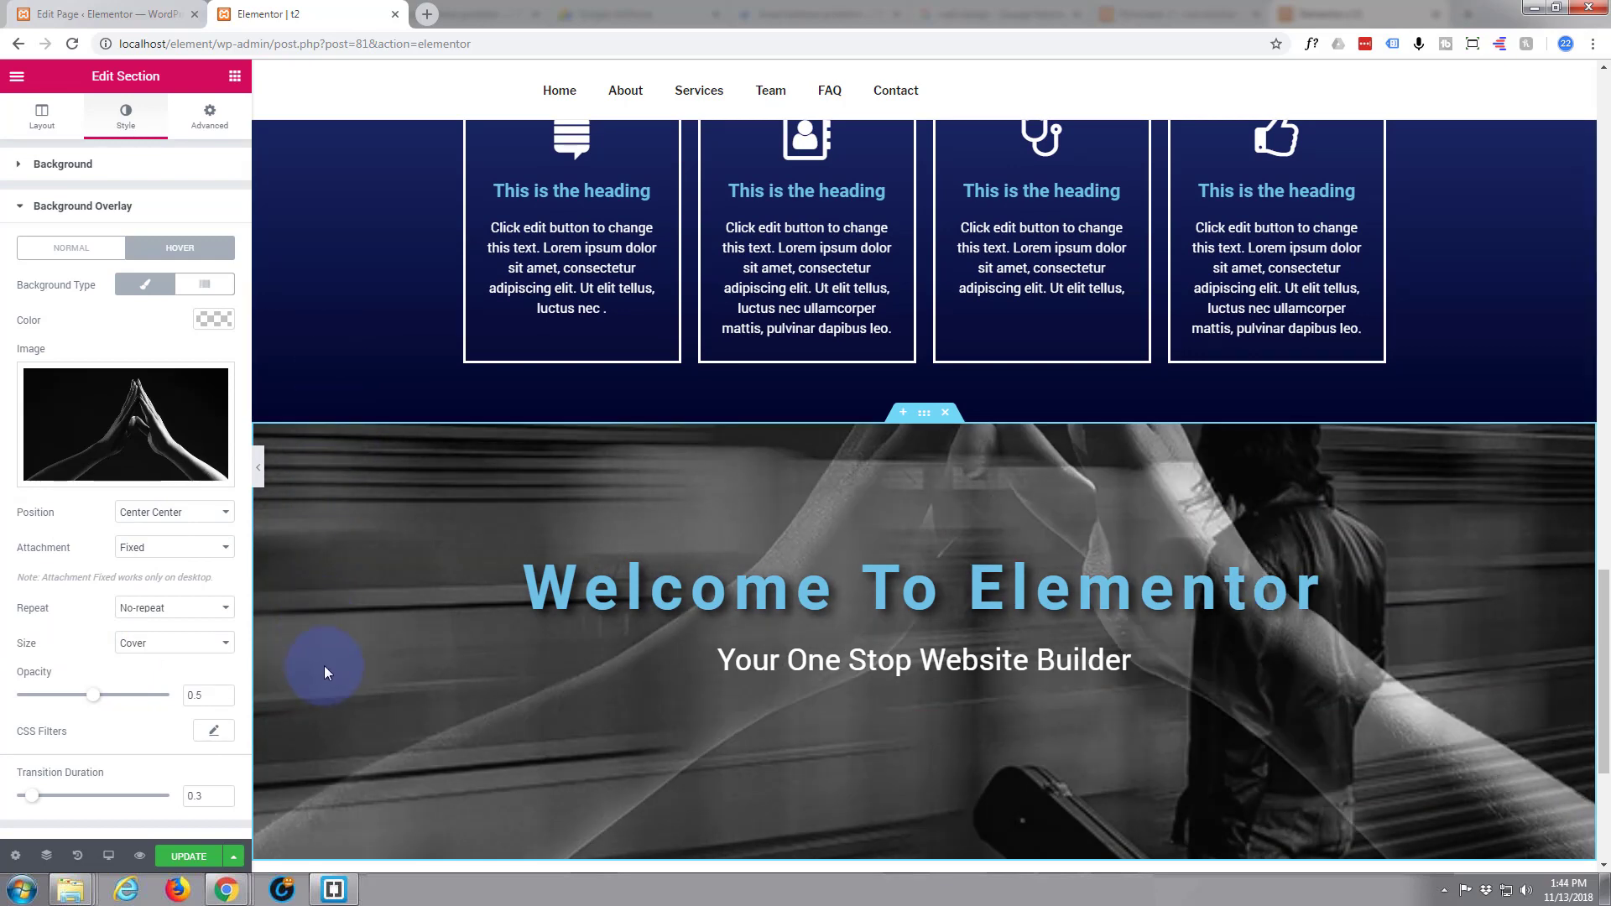
pyautogui.scroll(-3, 324, 666)
pyautogui.scroll(2, 323, 664)
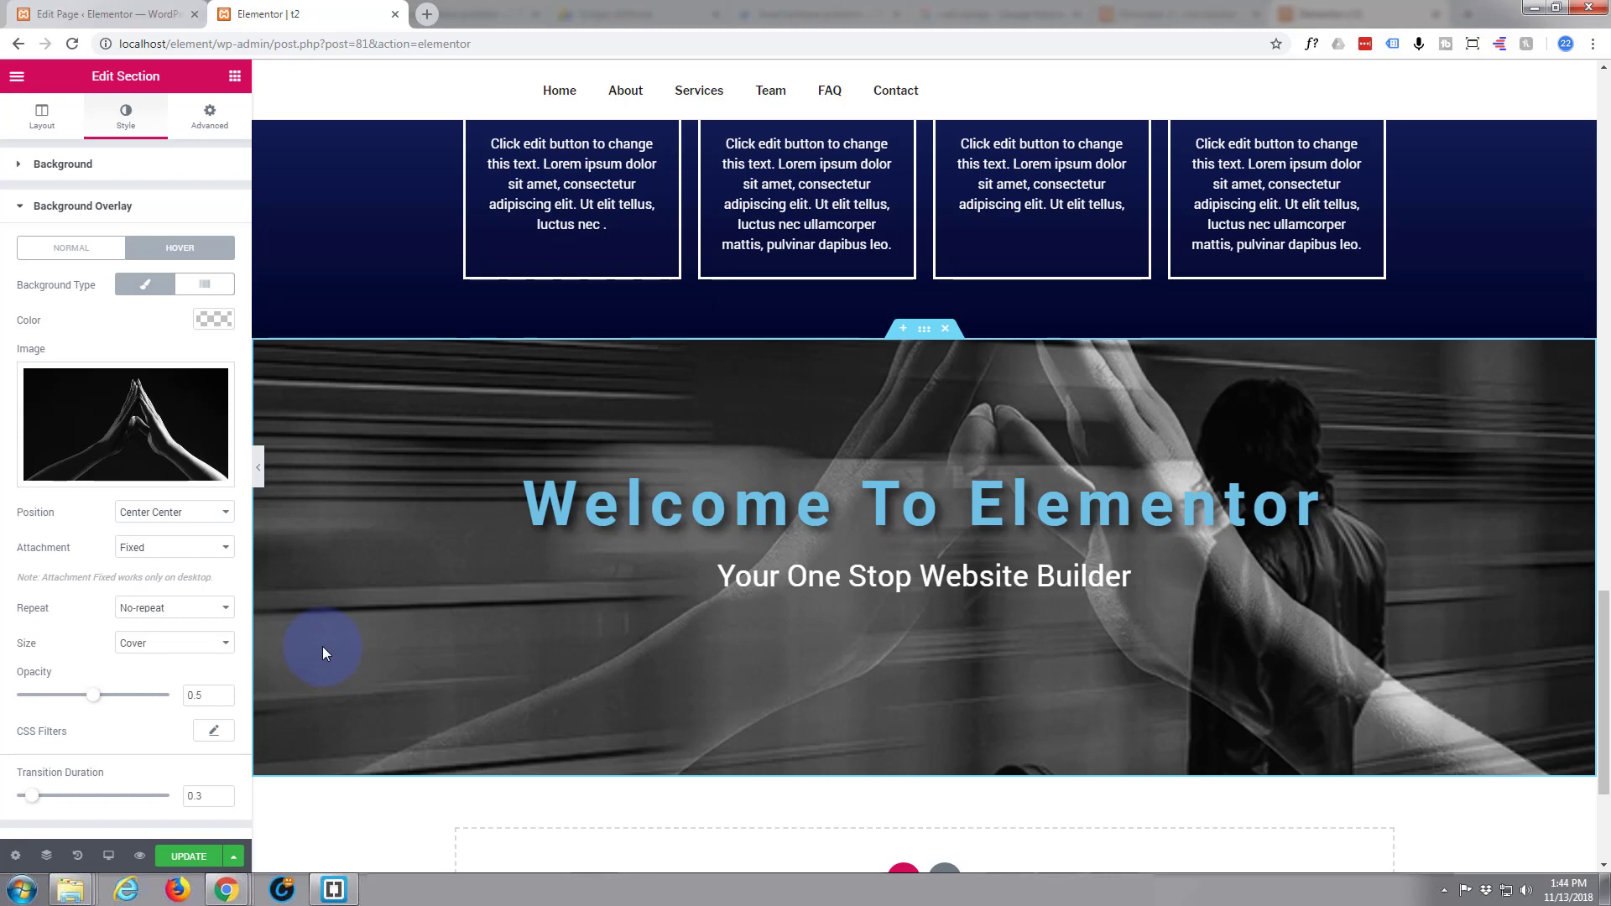
pyautogui.scroll(2, 323, 652)
pyautogui.scroll(-1, 323, 652)
pyautogui.scroll(-2, 322, 646)
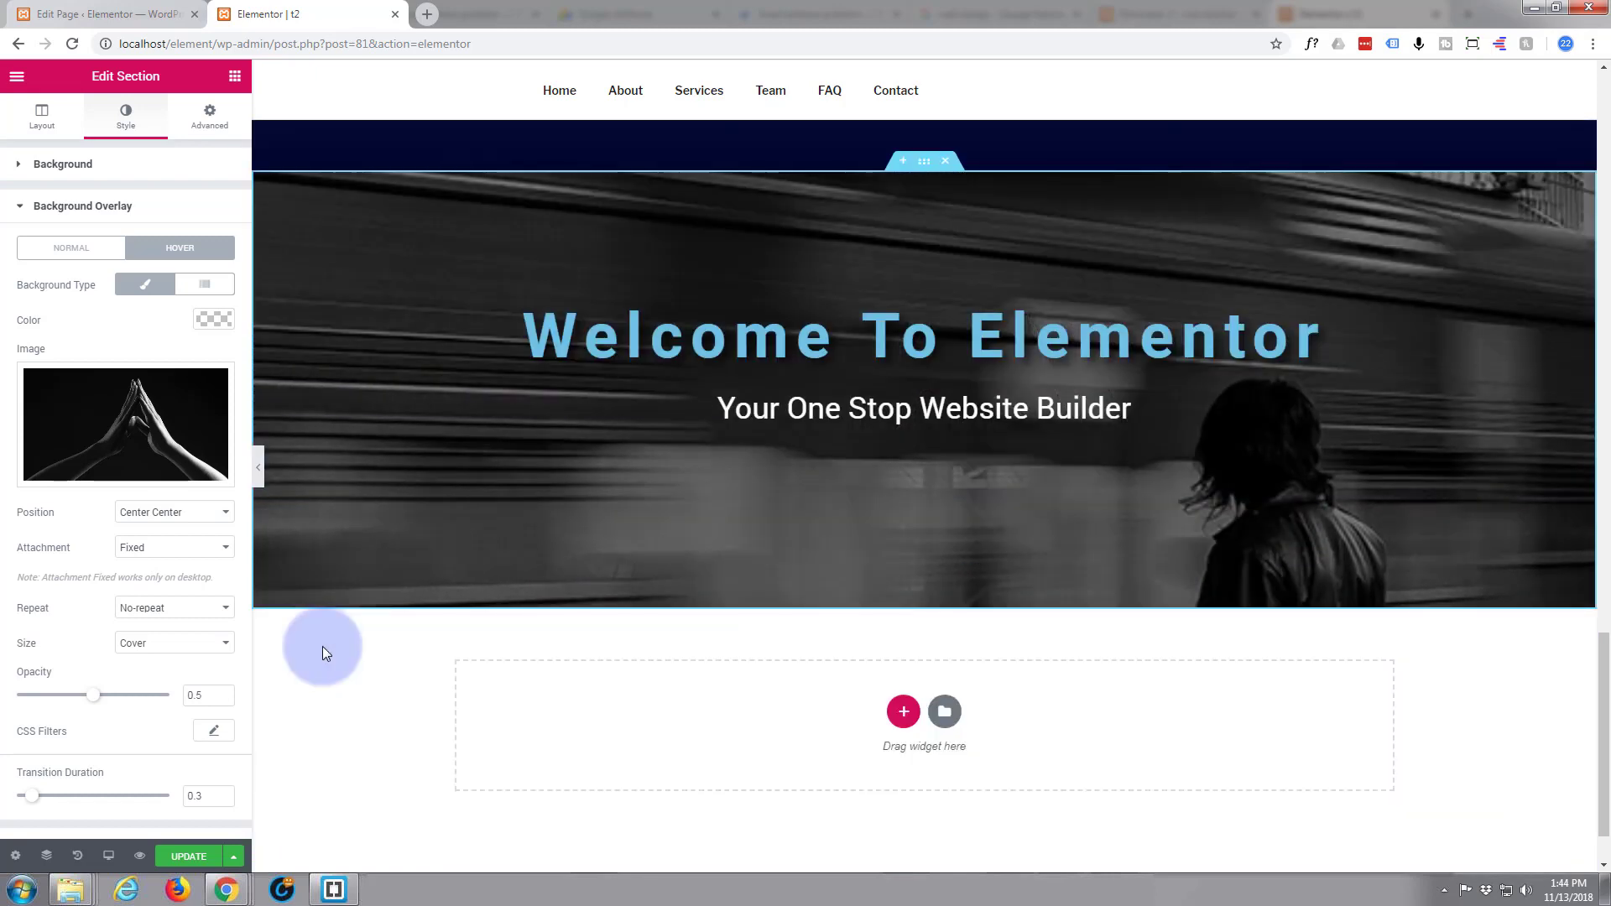
pyautogui.scroll(2, 322, 645)
pyautogui.scroll(2, 322, 650)
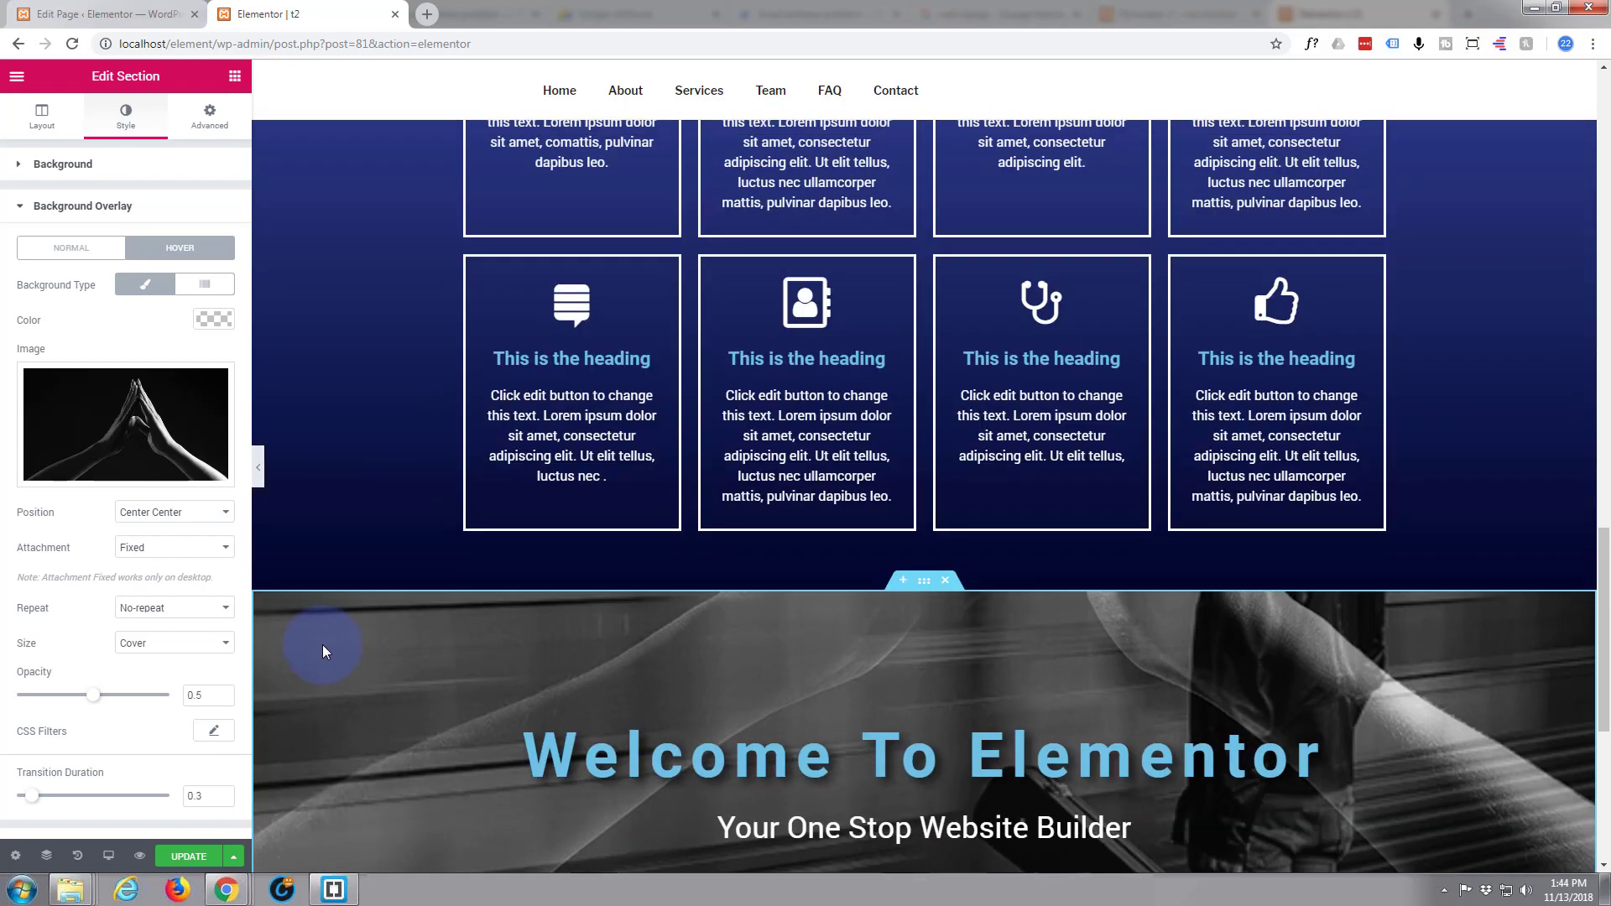
pyautogui.scroll(-2, 324, 651)
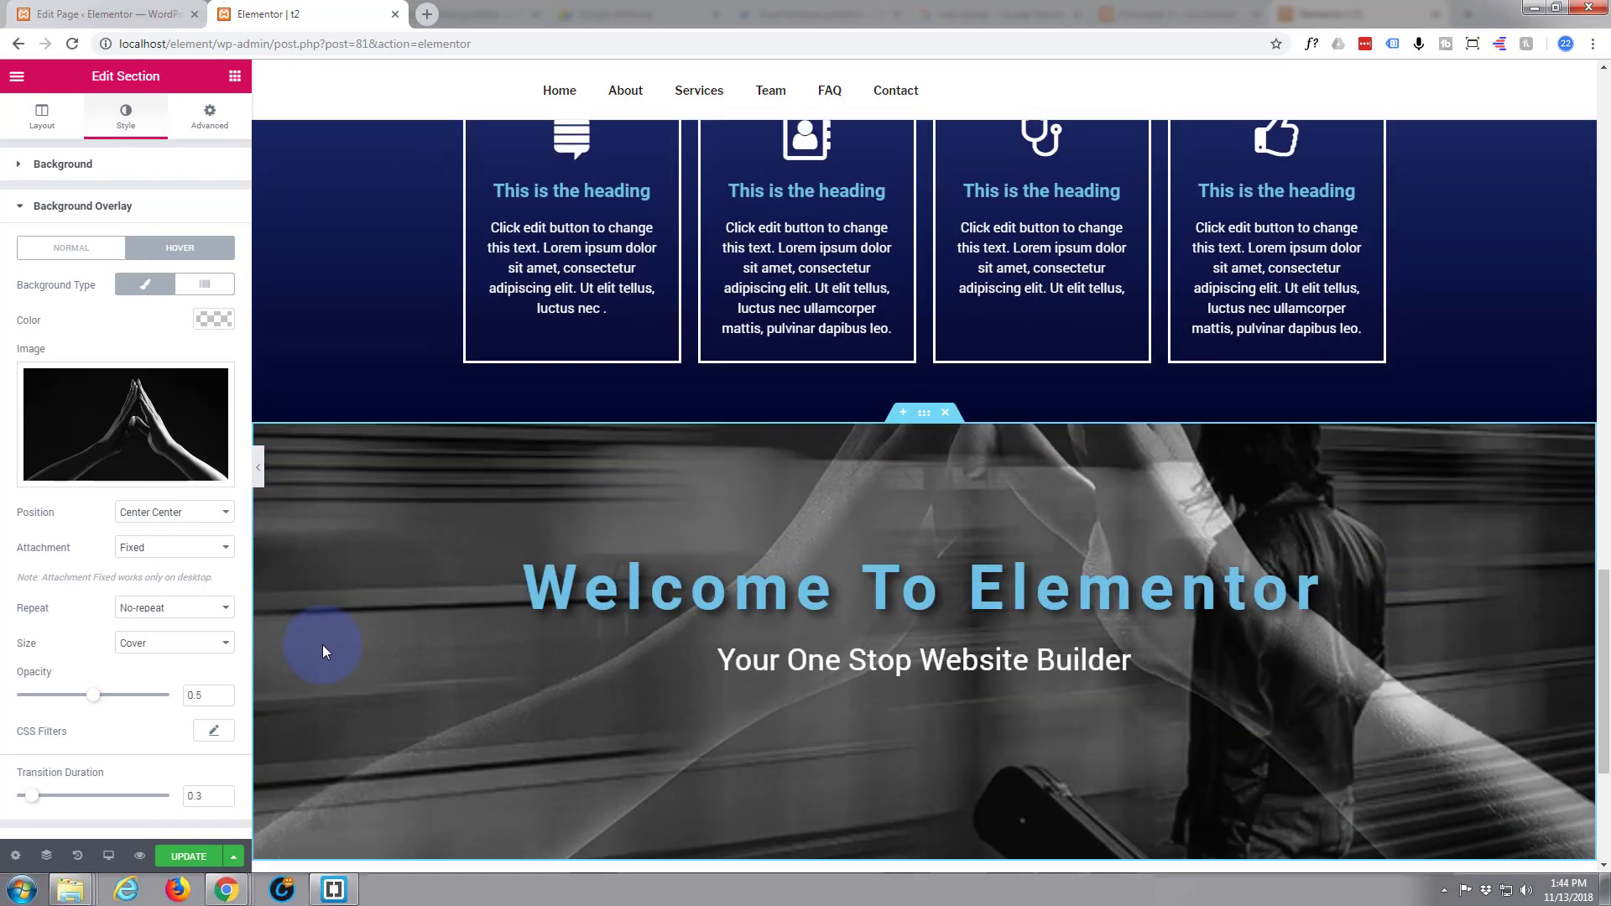
# Step: Swap the overlay image for dark-blue colour #2a397c and update the page
pyautogui.click(124, 470)
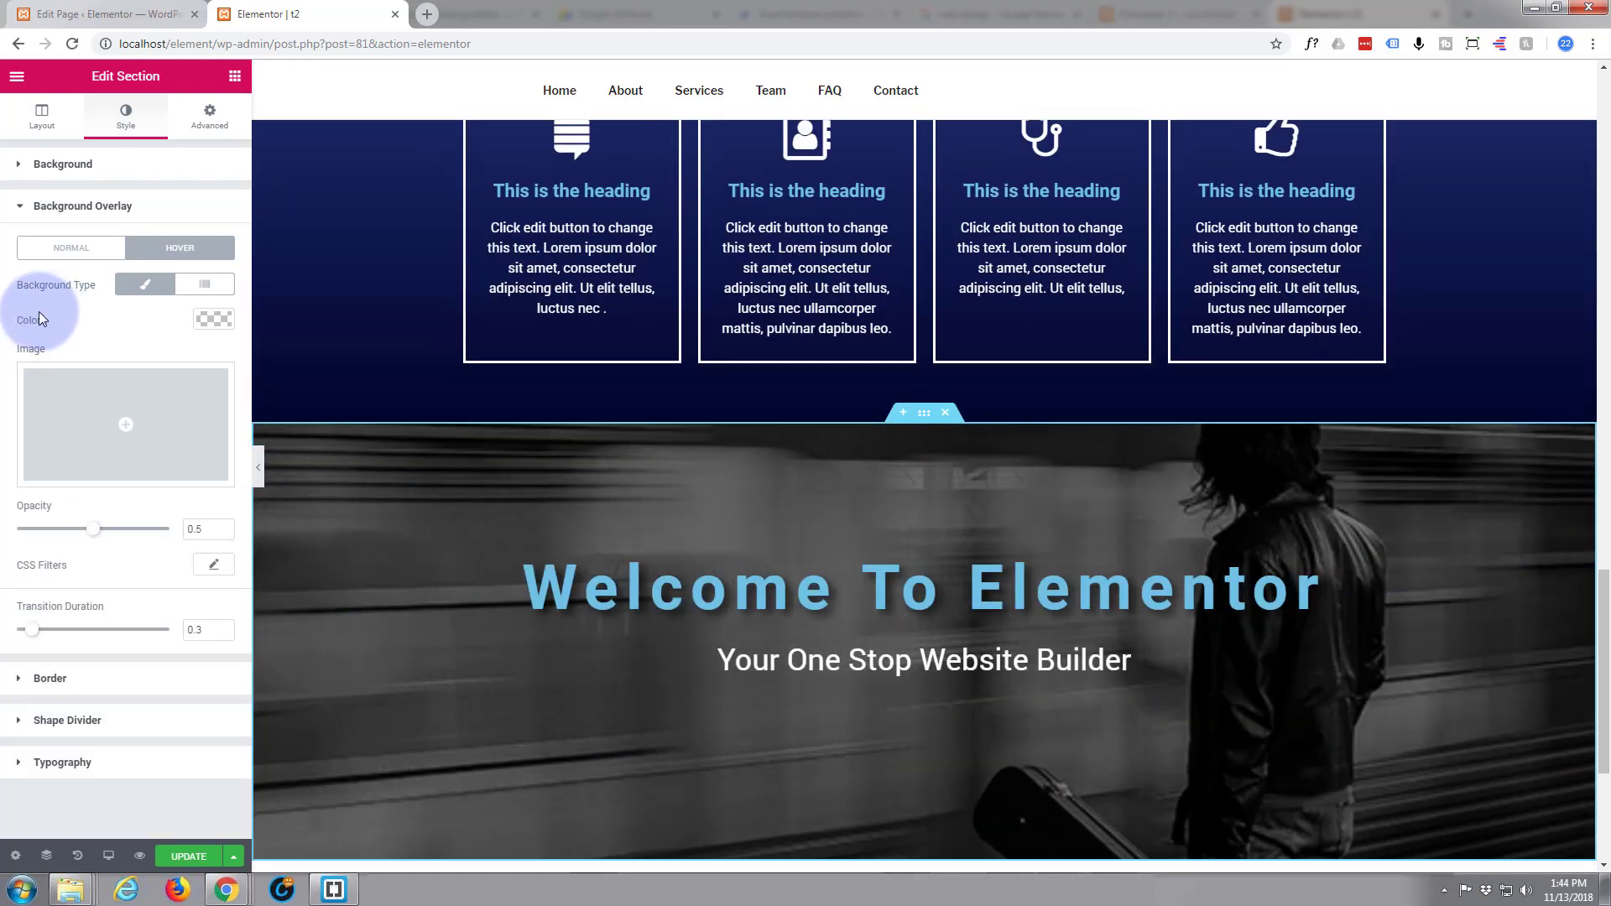
pyautogui.click(206, 322)
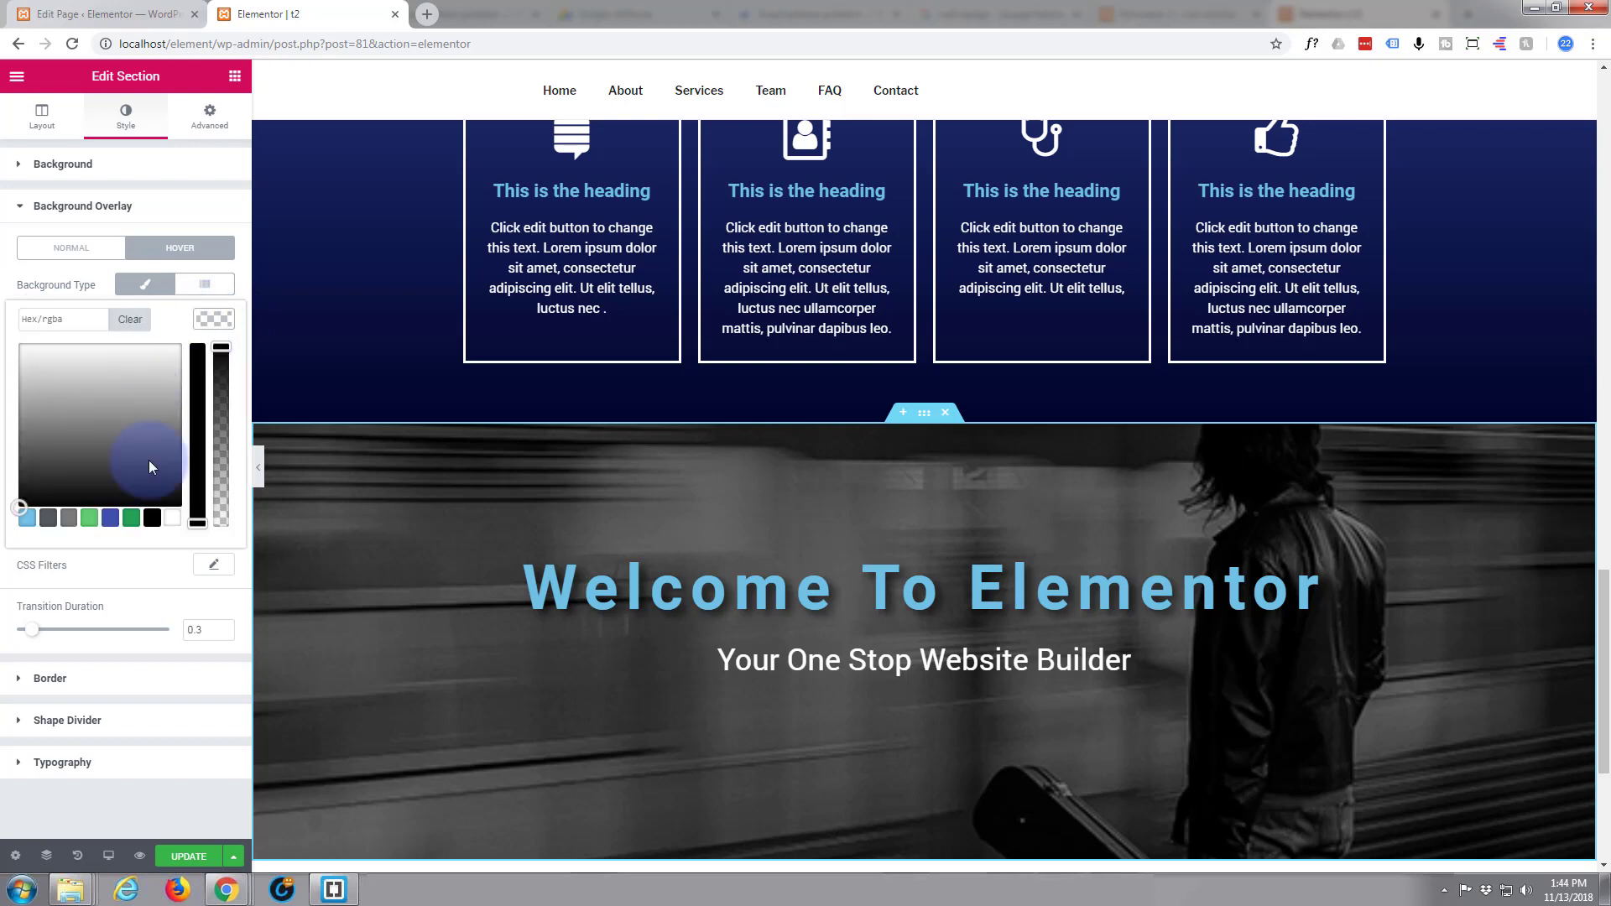
pyautogui.click(110, 517)
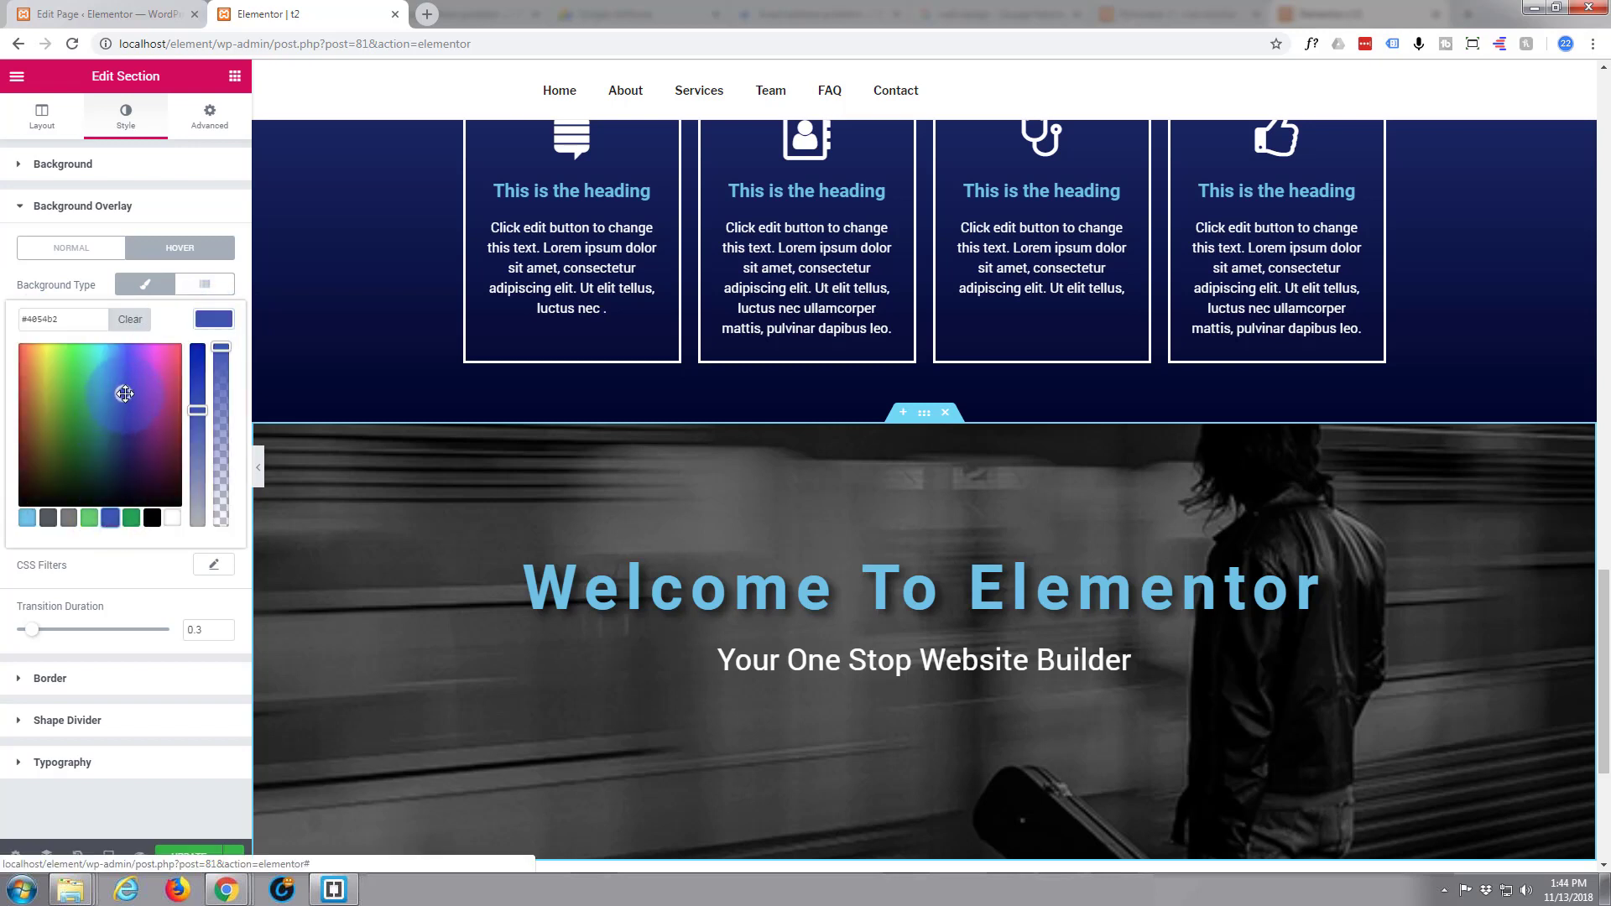
pyautogui.moveTo(125, 395); pyautogui.dragTo(122, 427)
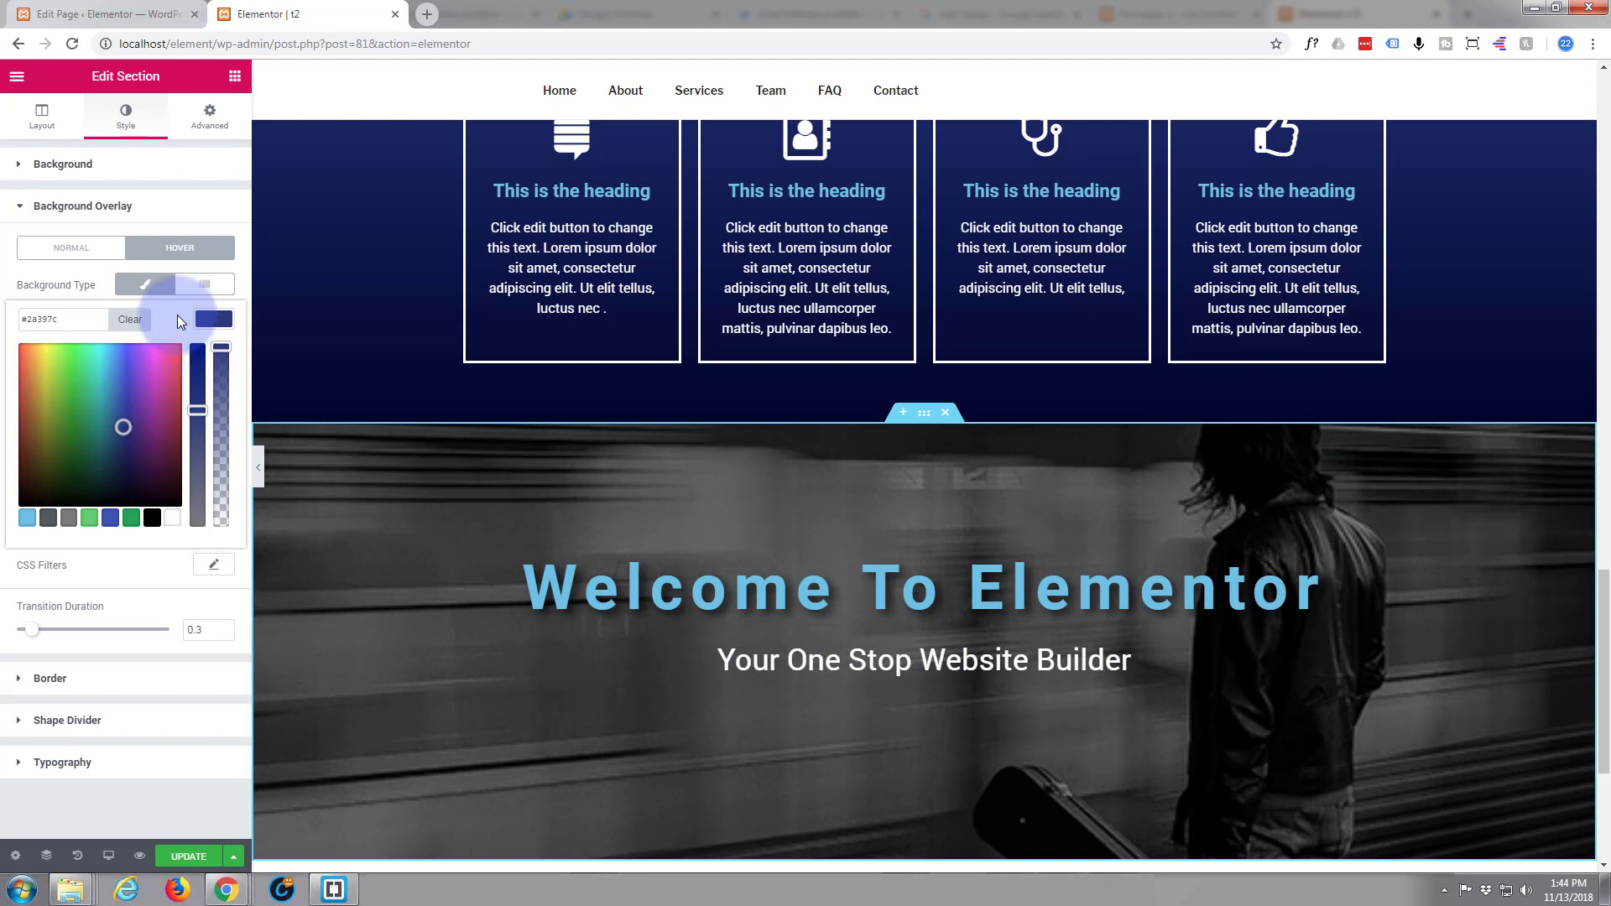
pyautogui.click(182, 858)
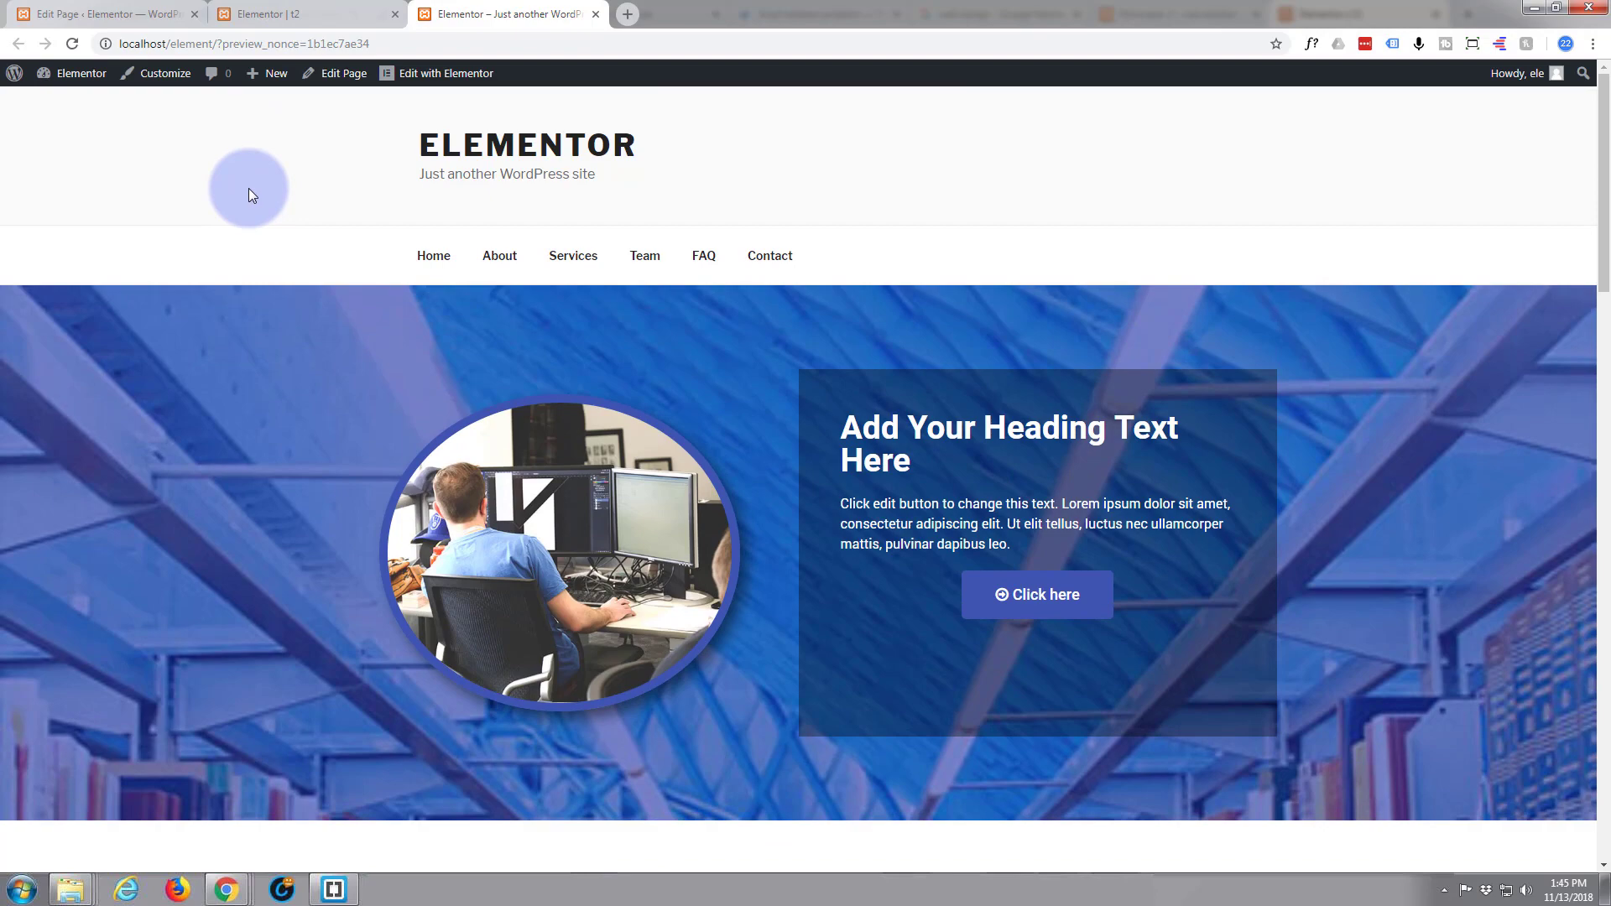
pyautogui.scroll(-1, 248, 193)
pyautogui.scroll(-2, 251, 192)
pyautogui.scroll(-1, 253, 193)
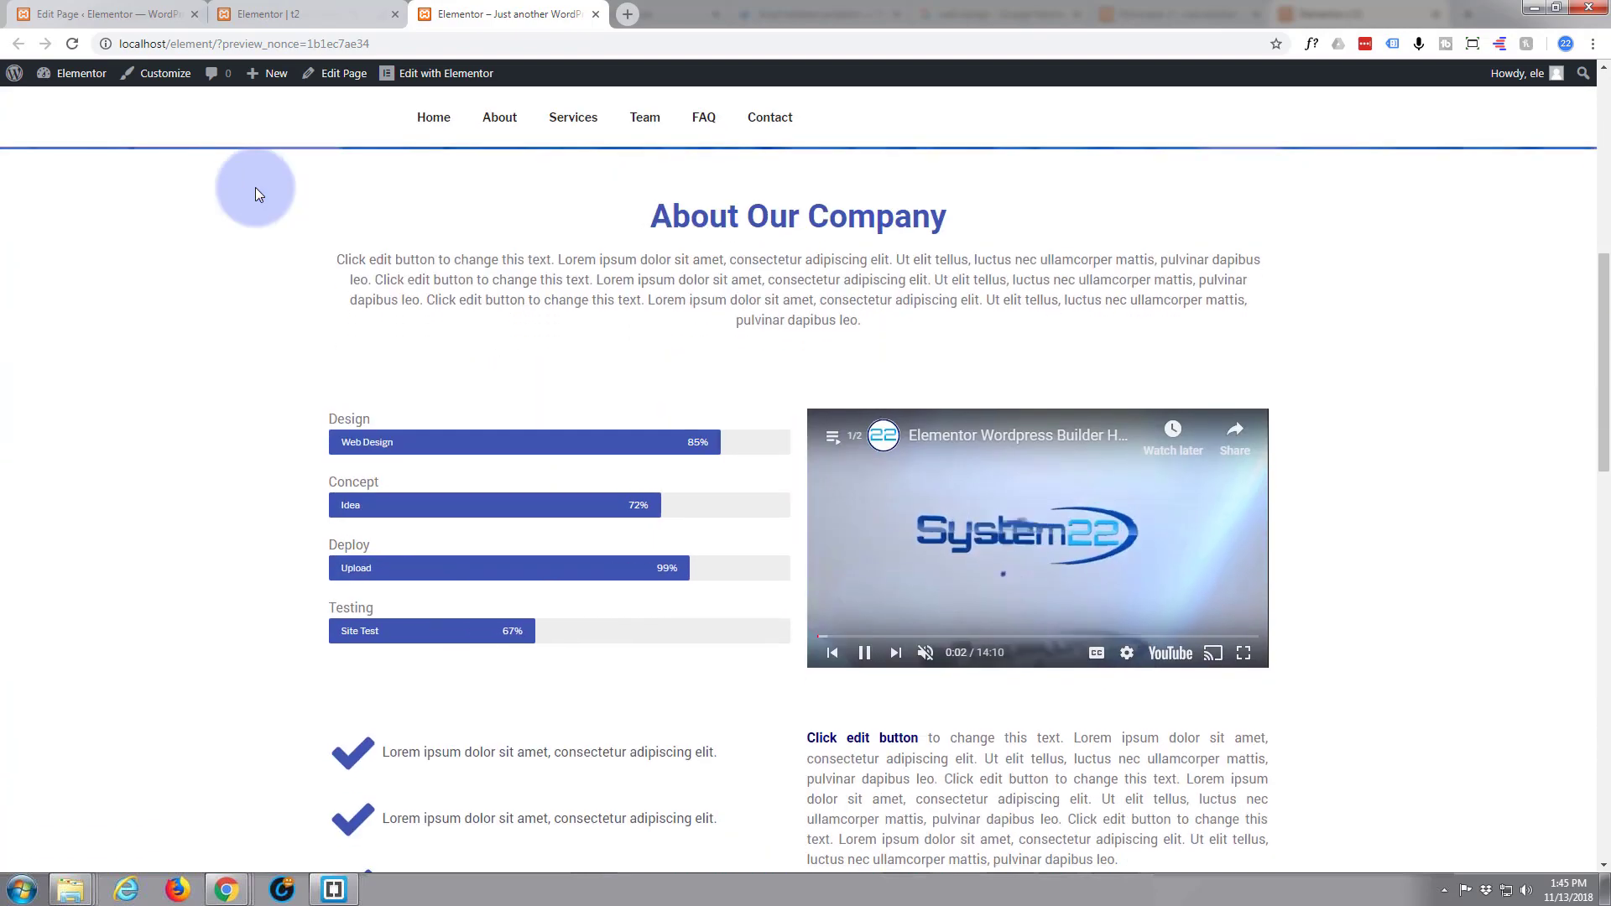
pyautogui.scroll(-3, 255, 188)
pyautogui.scroll(-2, 255, 188)
pyautogui.scroll(-2, 255, 188)
pyautogui.scroll(-2, 256, 188)
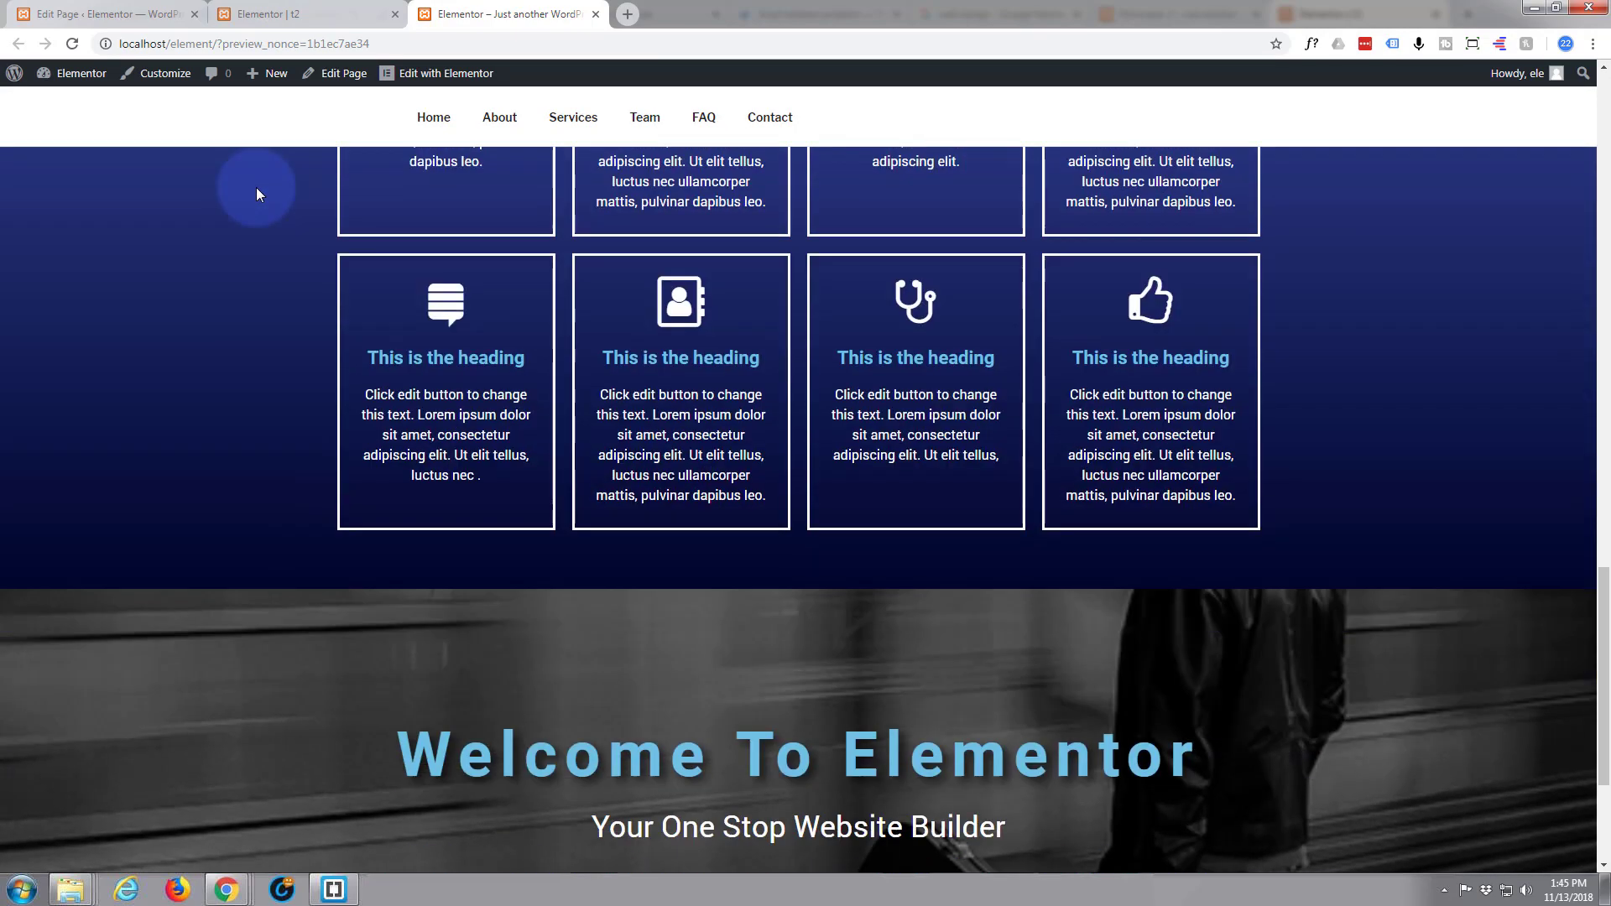
pyautogui.scroll(-2, 256, 193)
pyautogui.scroll(-1, 255, 193)
pyautogui.scroll(2, 255, 193)
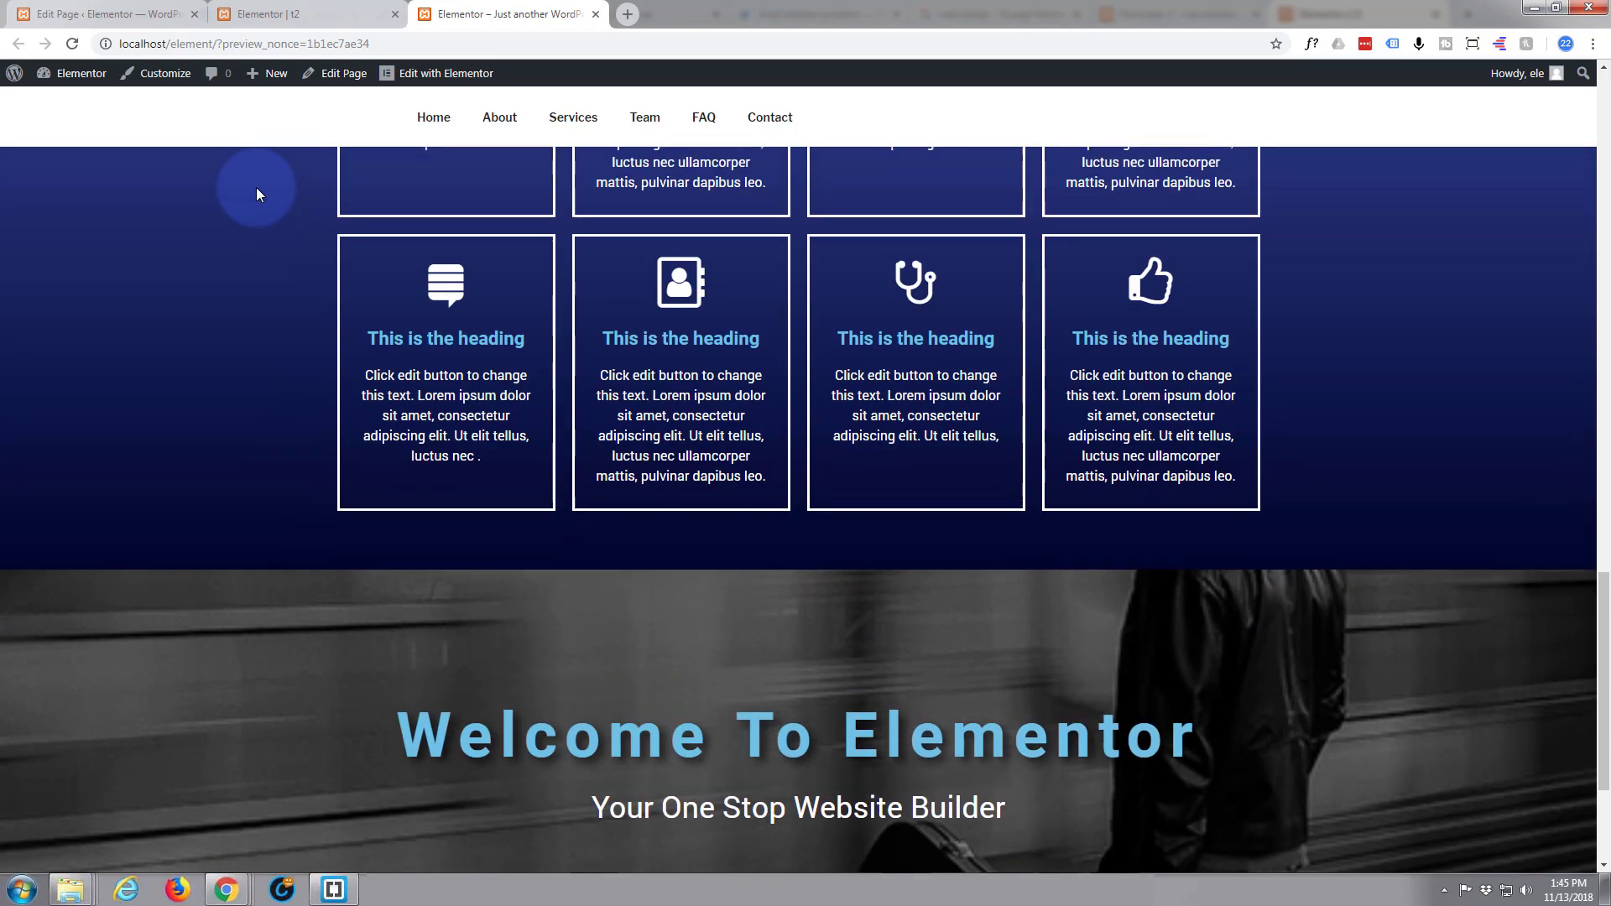
pyautogui.scroll(-2, 256, 192)
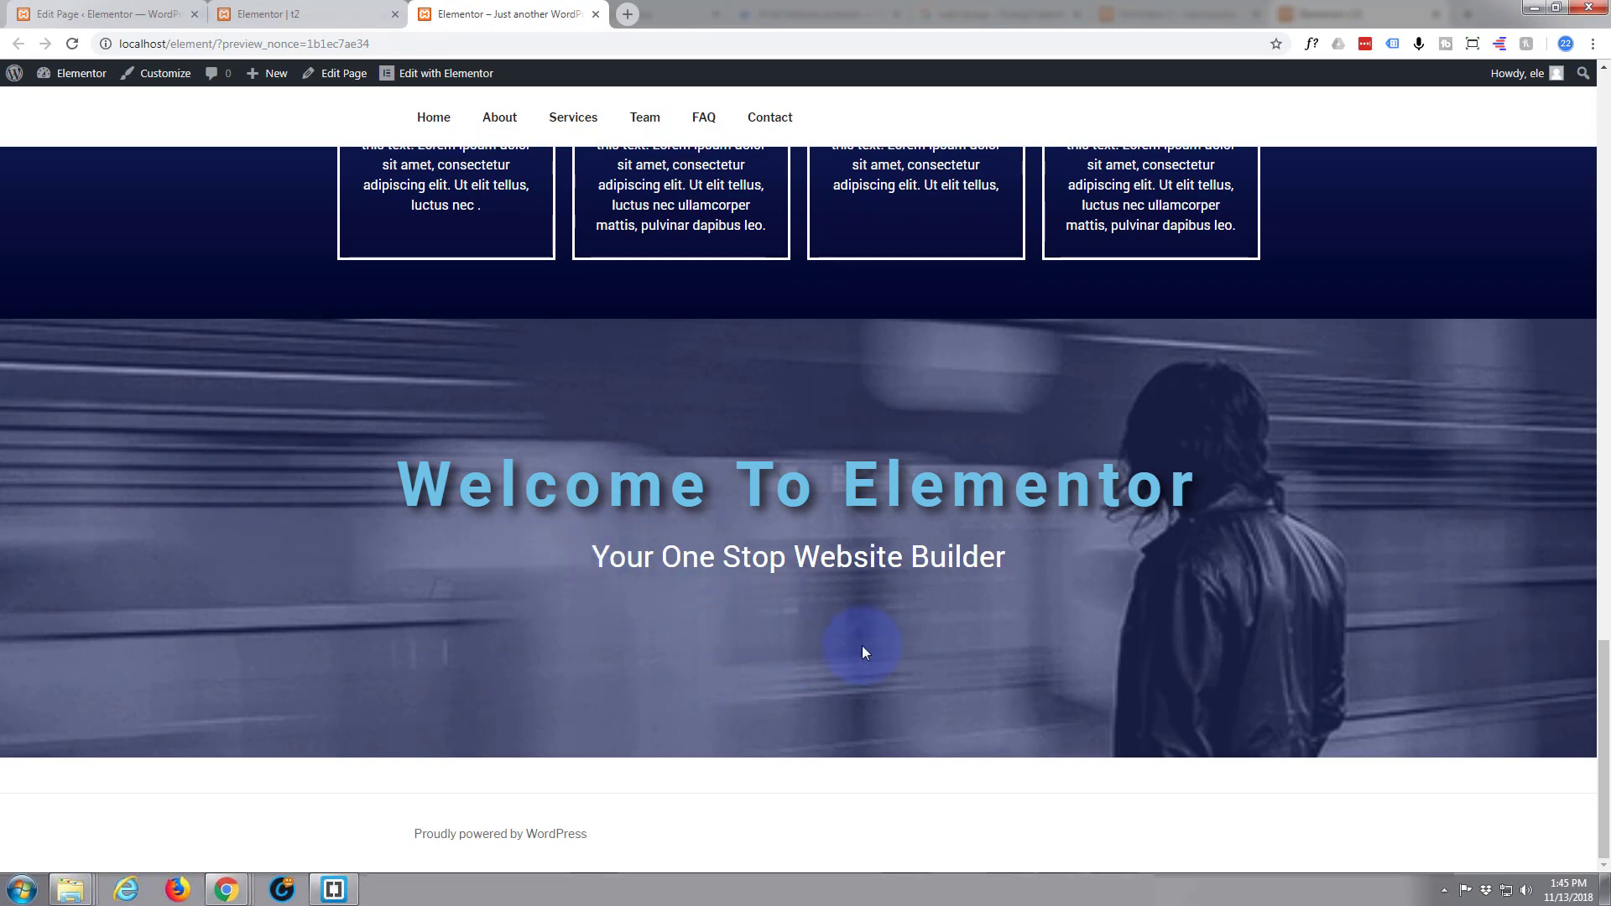
pyautogui.scroll(2, 331, 473)
pyautogui.scroll(2, 331, 473)
pyautogui.scroll(-2, 328, 471)
pyautogui.scroll(-1, 328, 472)
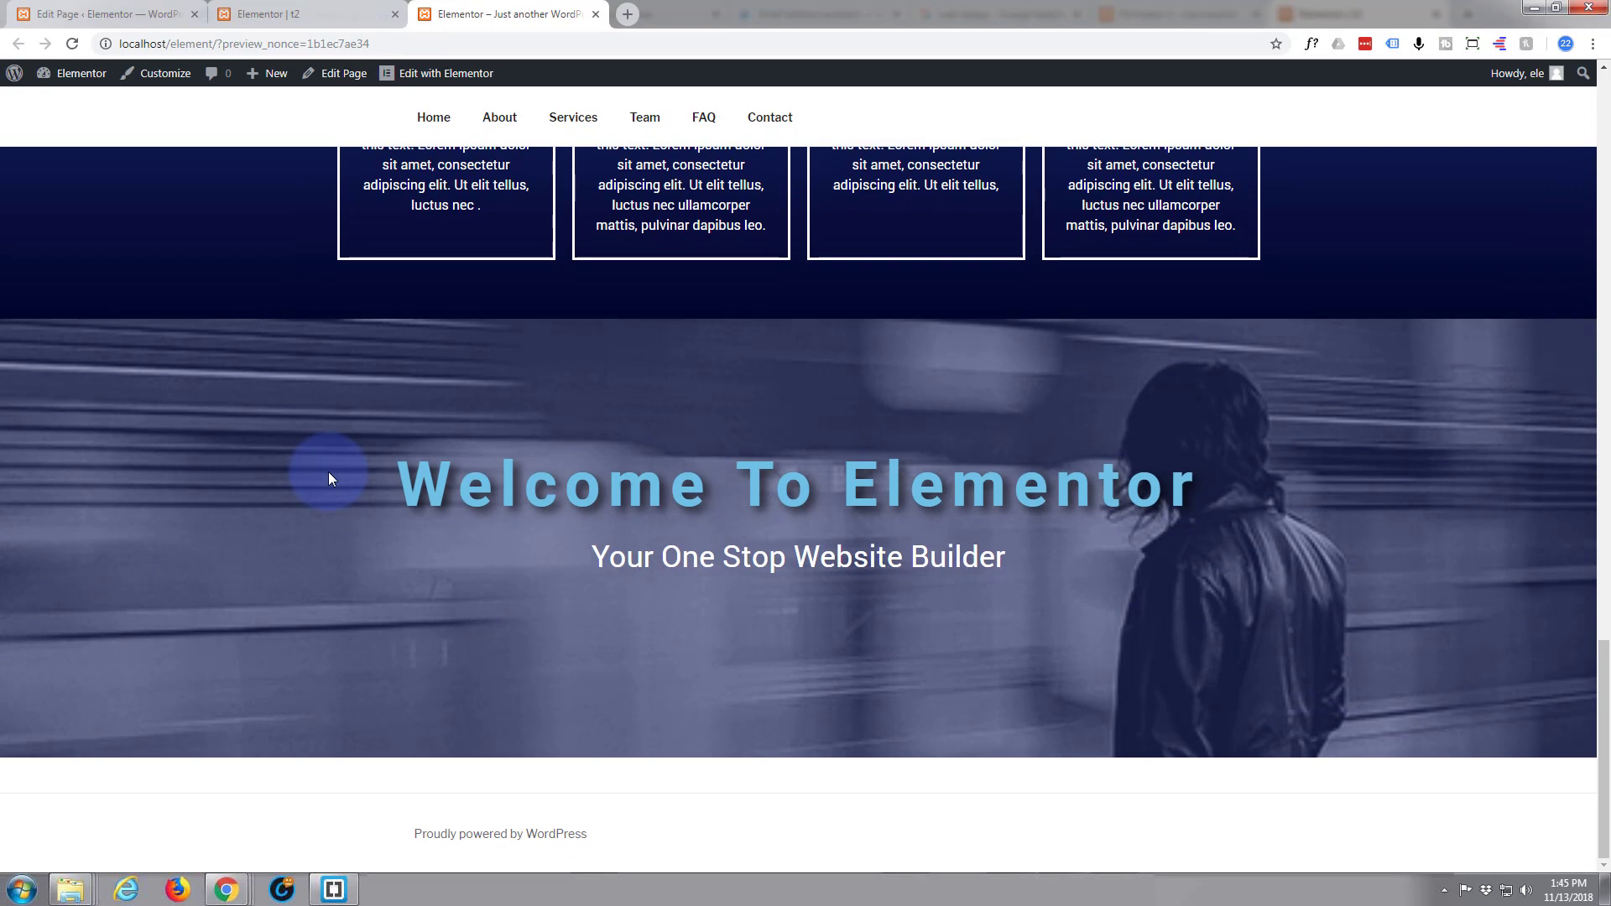
pyautogui.scroll(1, 318, 472)
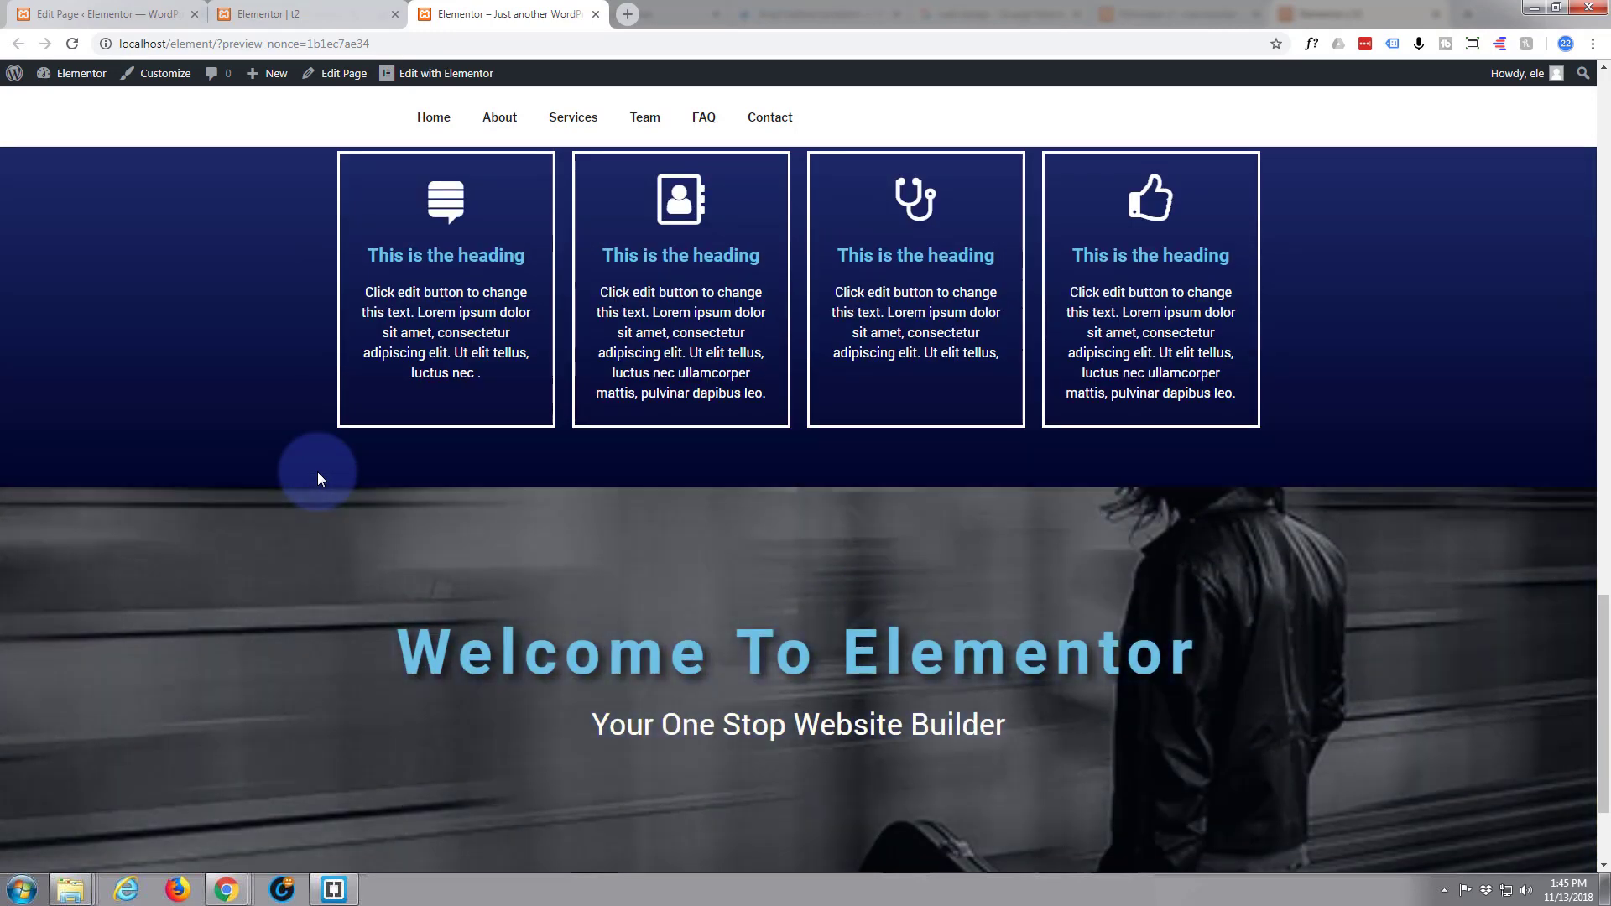
pyautogui.scroll(-1, 318, 472)
pyautogui.scroll(-1, 319, 475)
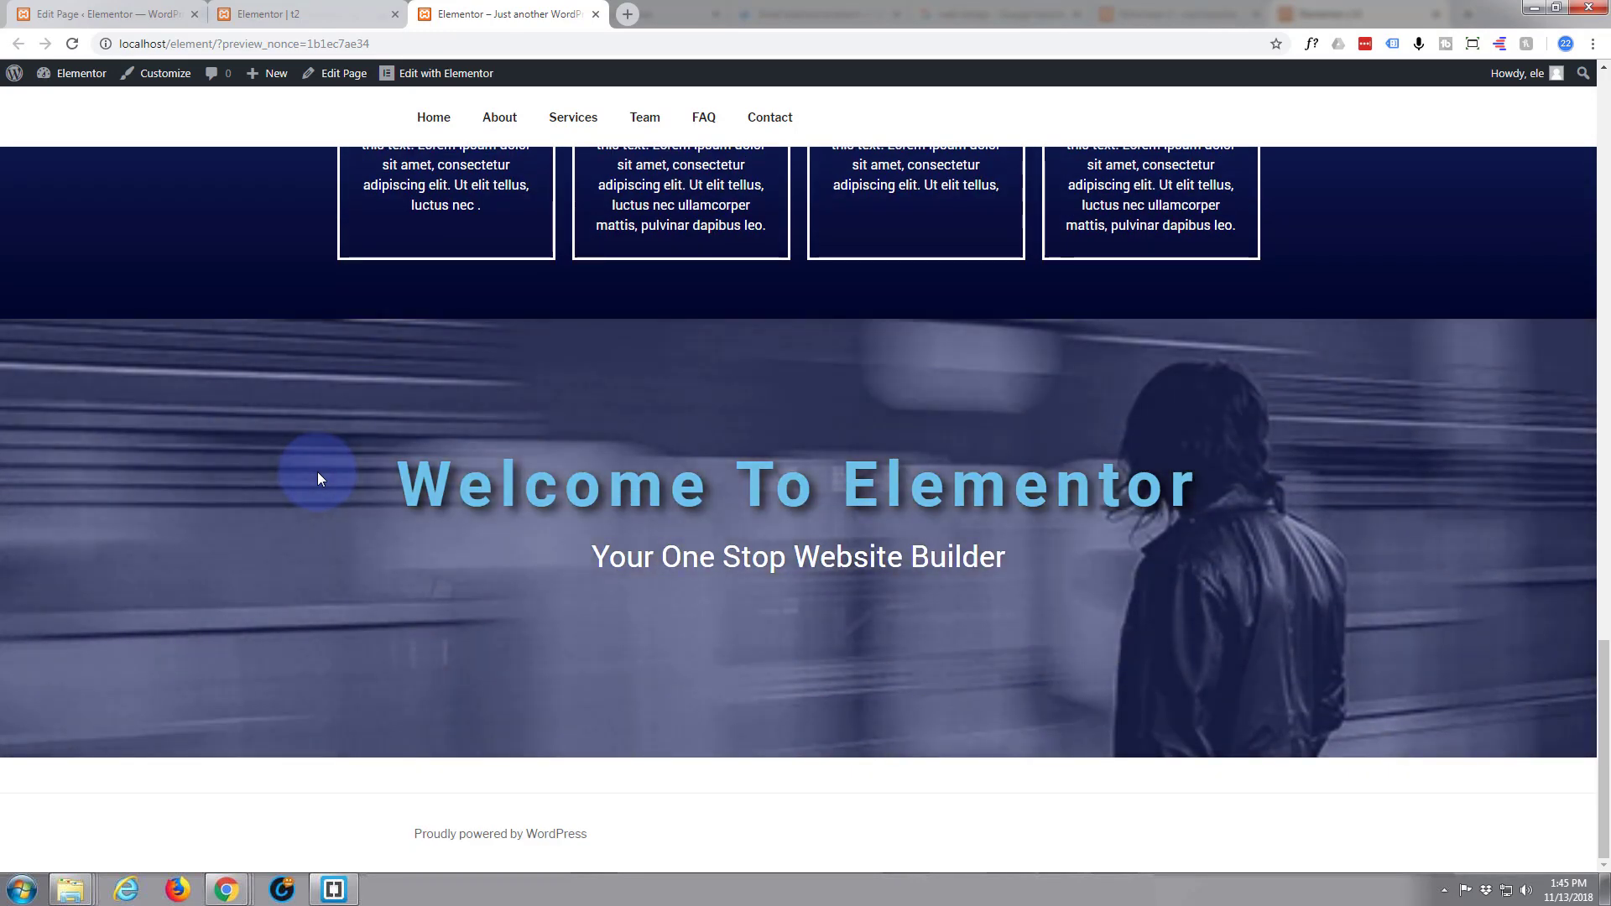
pyautogui.scroll(1, 318, 475)
pyautogui.scroll(2, 318, 474)
pyautogui.scroll(-2, 317, 477)
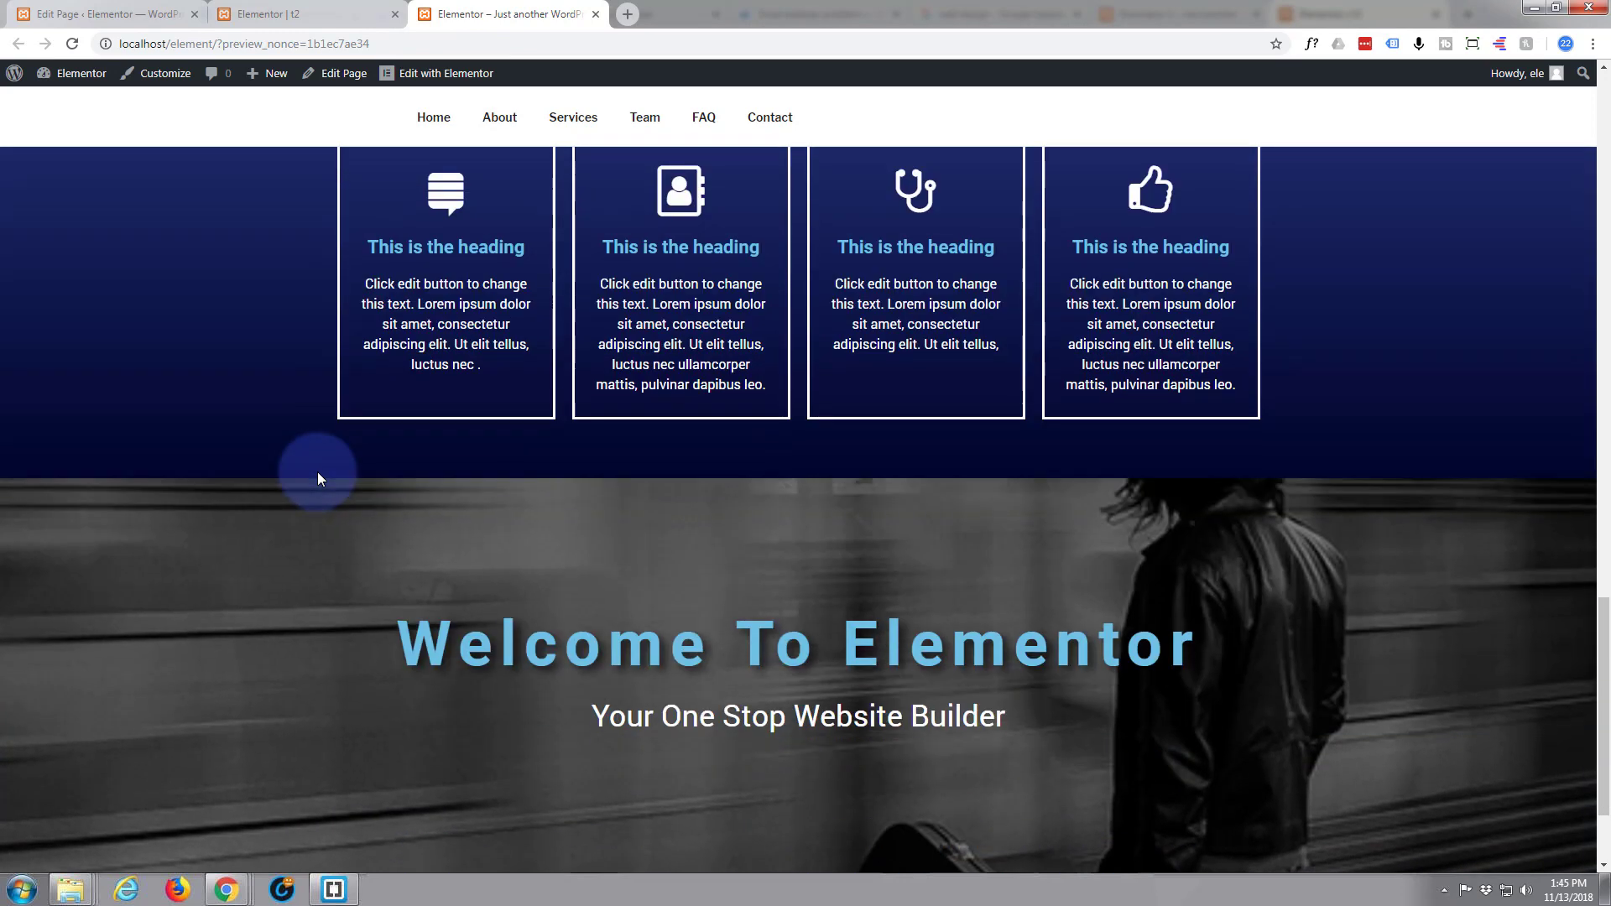
pyautogui.scroll(-1, 317, 477)
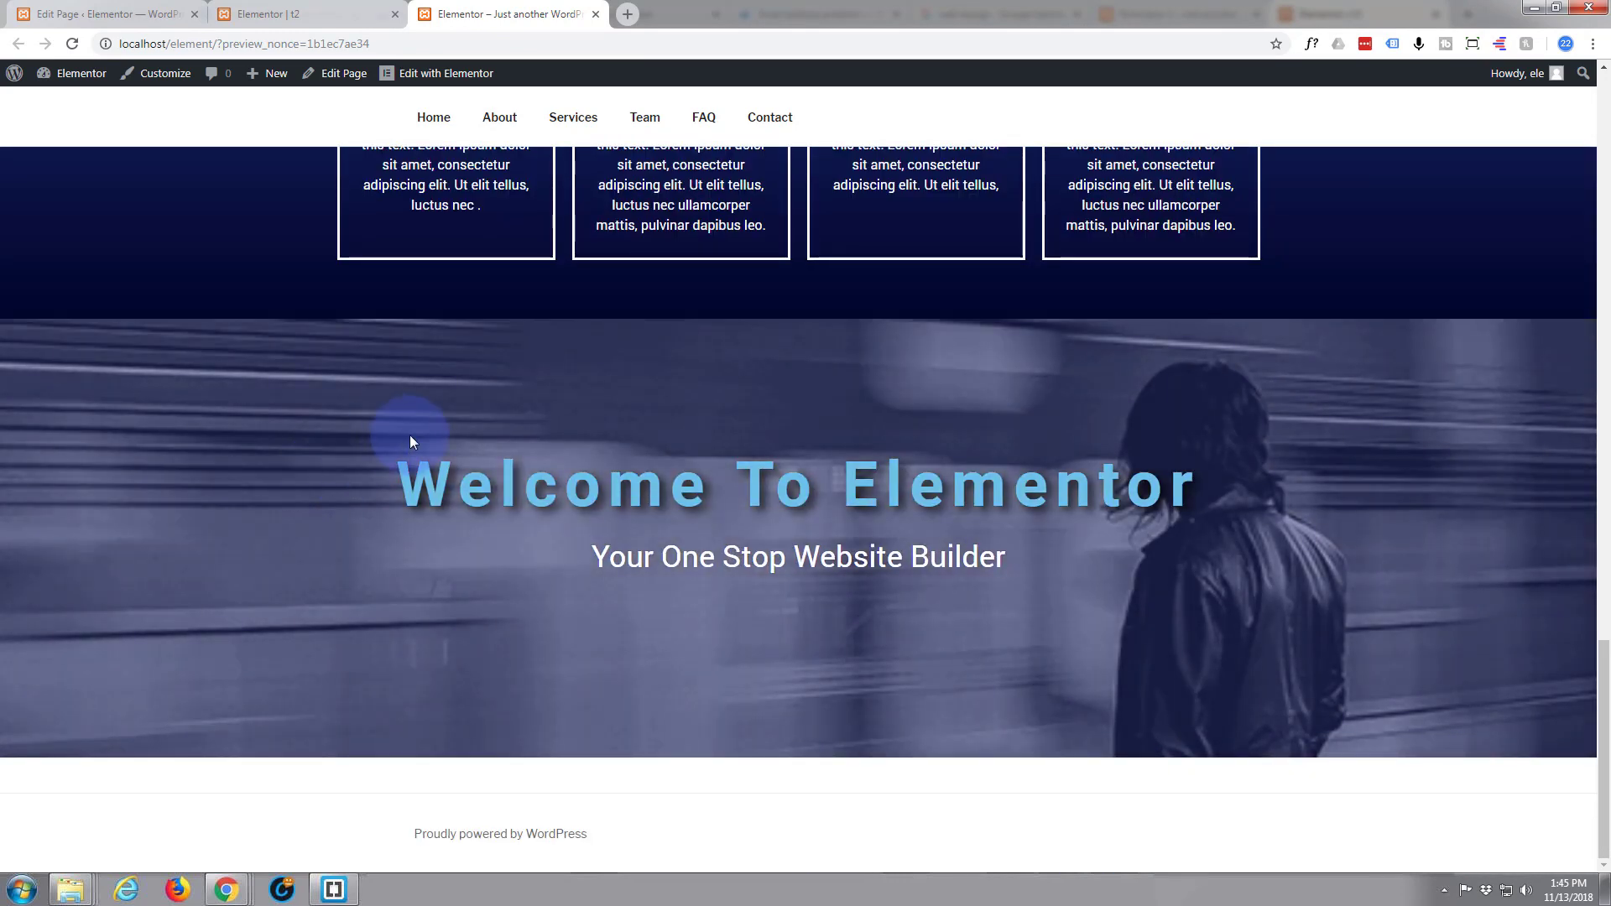
pyautogui.scroll(1, 285, 492)
pyautogui.scroll(1, 283, 491)
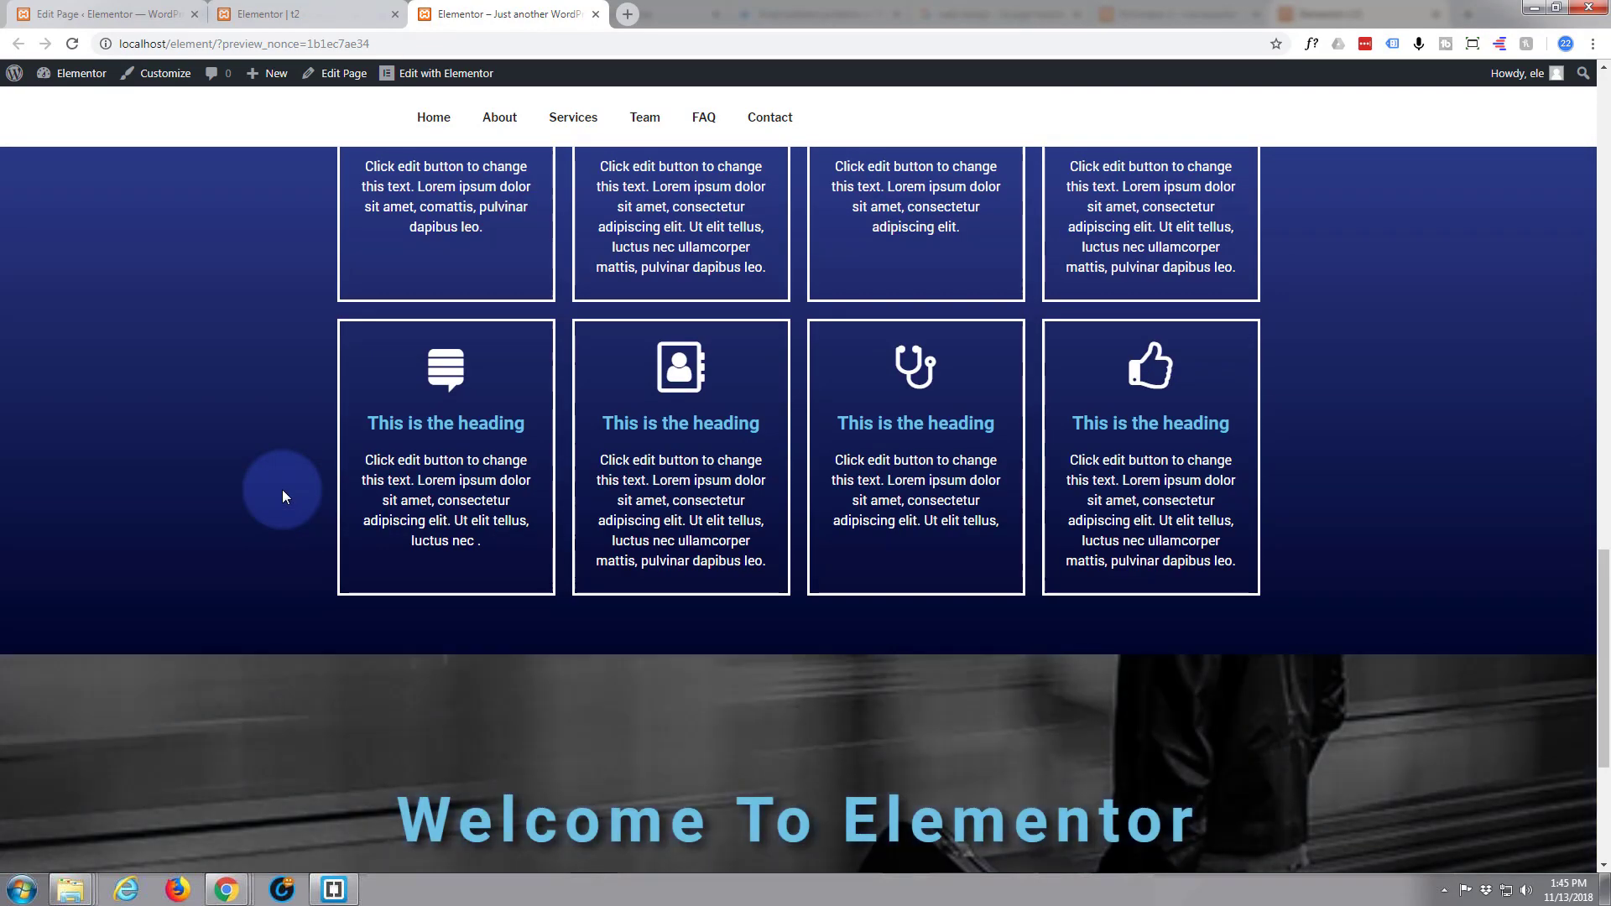
pyautogui.scroll(2, 282, 490)
pyautogui.scroll(-2, 283, 496)
pyautogui.scroll(-2, 282, 497)
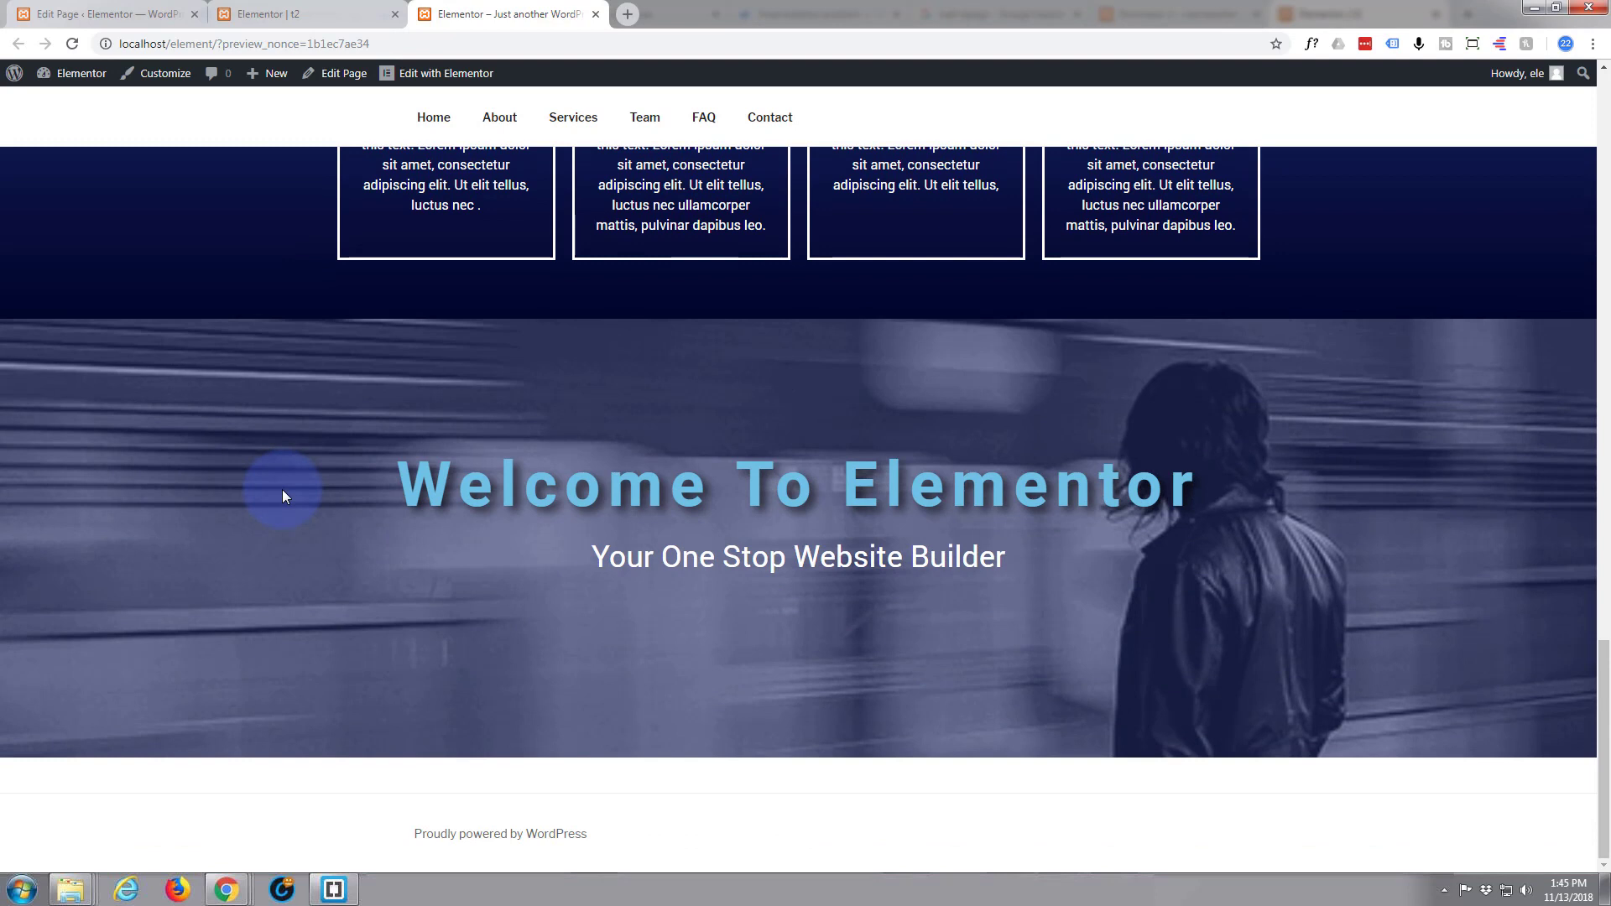
pyautogui.scroll(1, 282, 496)
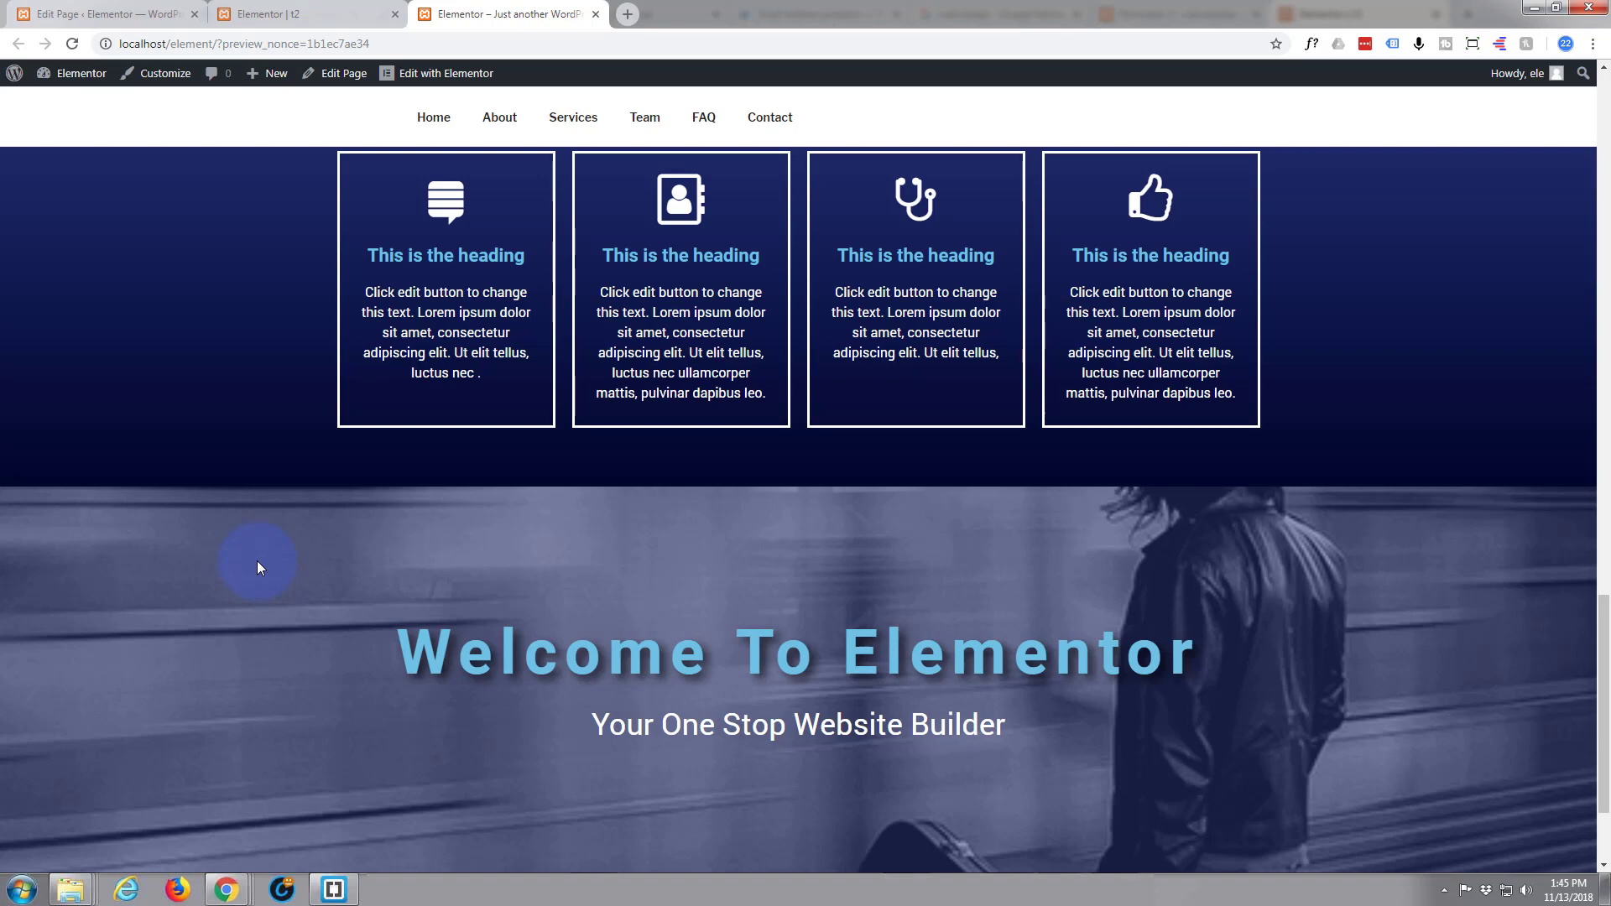
pyautogui.scroll(-1, 257, 561)
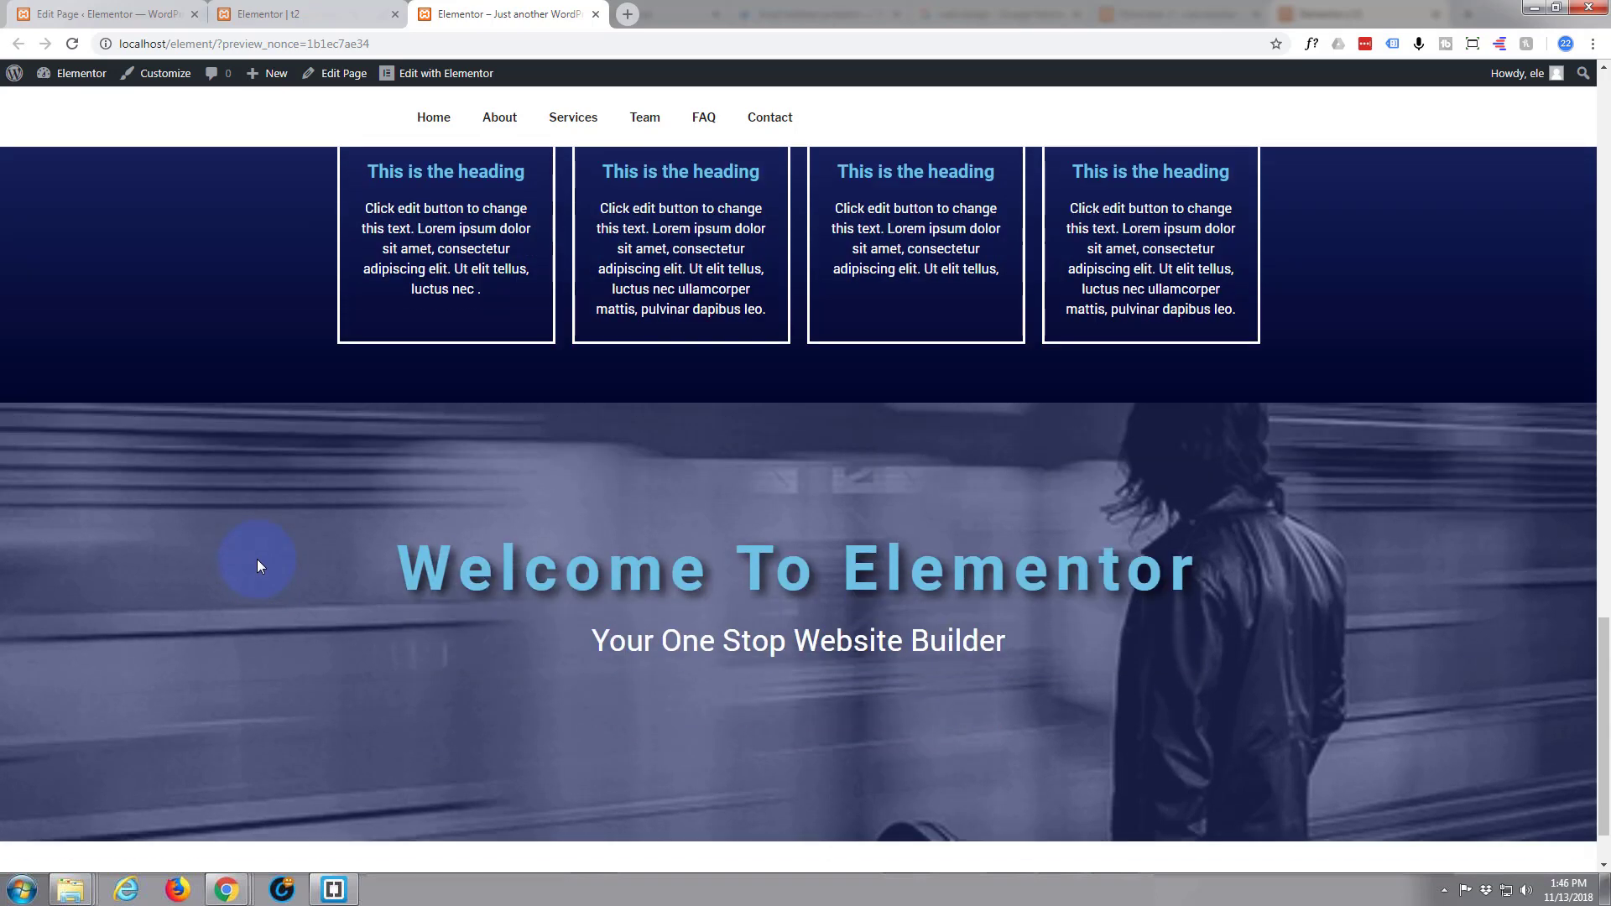